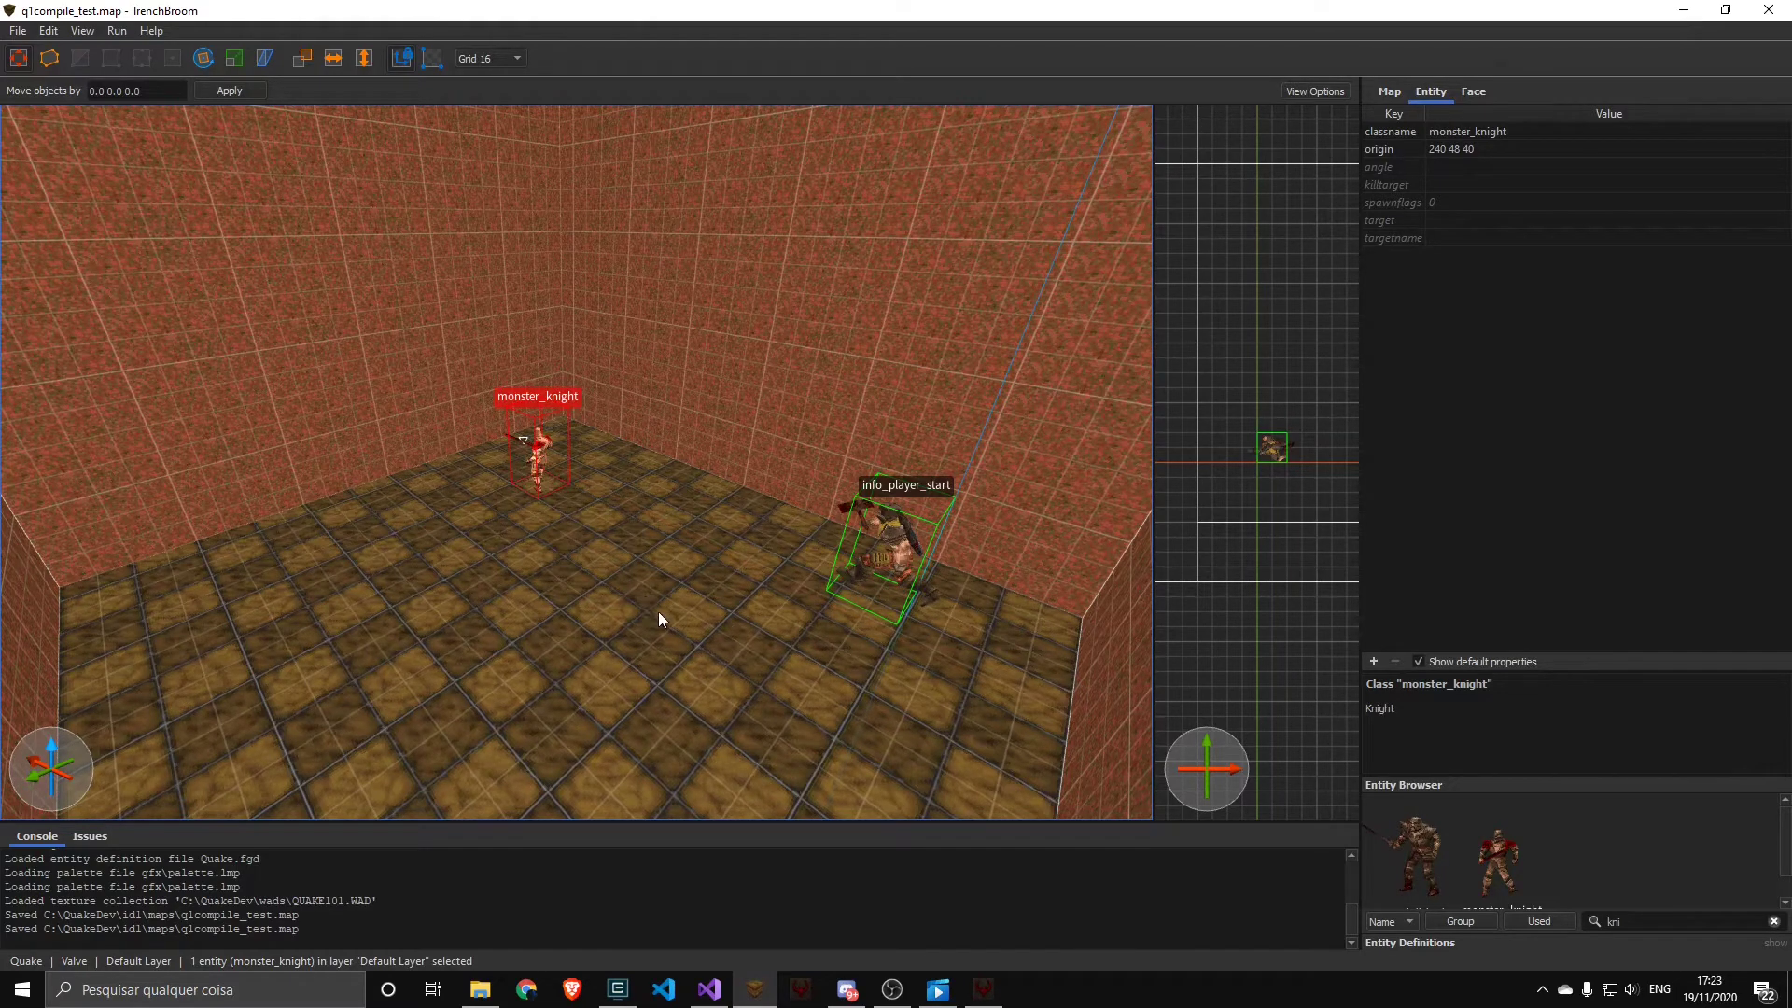
{"action": "left_click", "coordinate": [659, 612]}
{"action": "mouse_move", "coordinate": [518, 584]}
{"action": "right_mouse_down"}
{"action": "mouse_move", "coordinate": [565, 579]}
{"action": "mouse_move", "coordinate": [490, 543]}
{"action": "mouse_move", "coordinate": [724, 506]}
{"action": "mouse_move", "coordinate": [636, 642]}
{"action": "mouse_move", "coordinate": [623, 625]}
{"action": "mouse_move", "coordinate": [614, 664]}
{"action": "mouse_move", "coordinate": [536, 651]}
{"action": "right_mouse_up"}
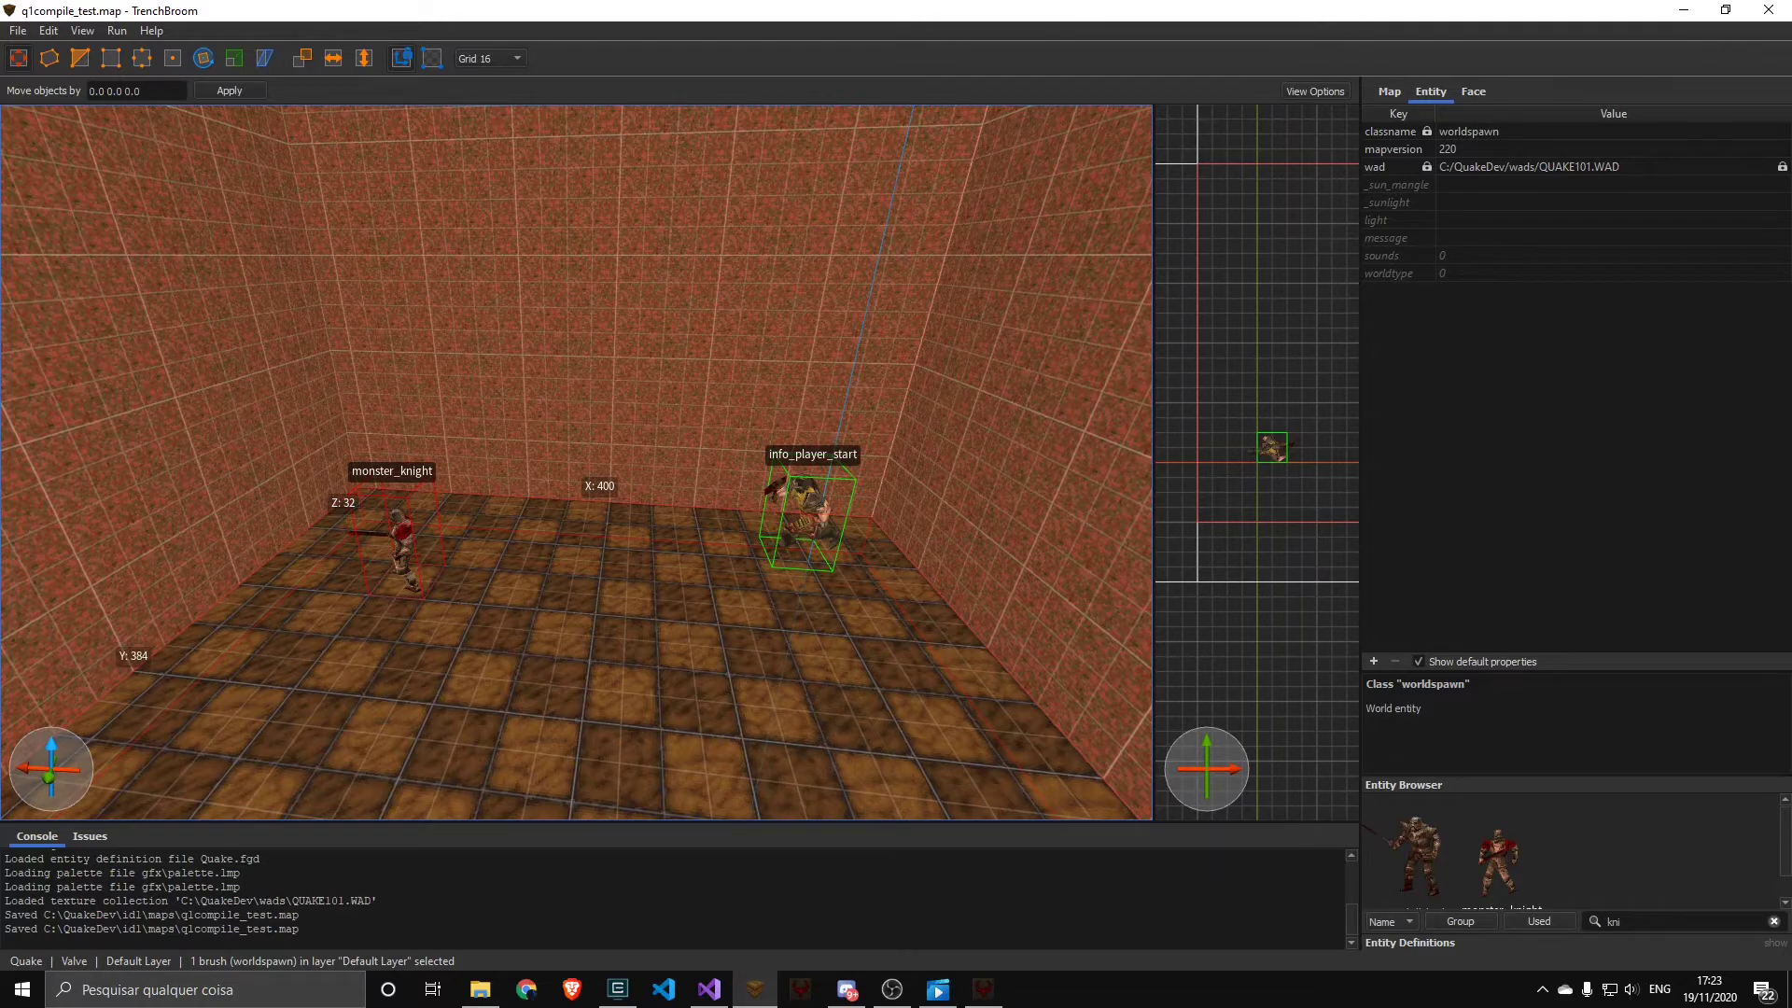
Switch to Quake 1 Compile GUI and create a new config named testconfig
{"action": "mouse_move", "coordinate": [982, 987]}
{"action": "left_click", "coordinate": [972, 915]}
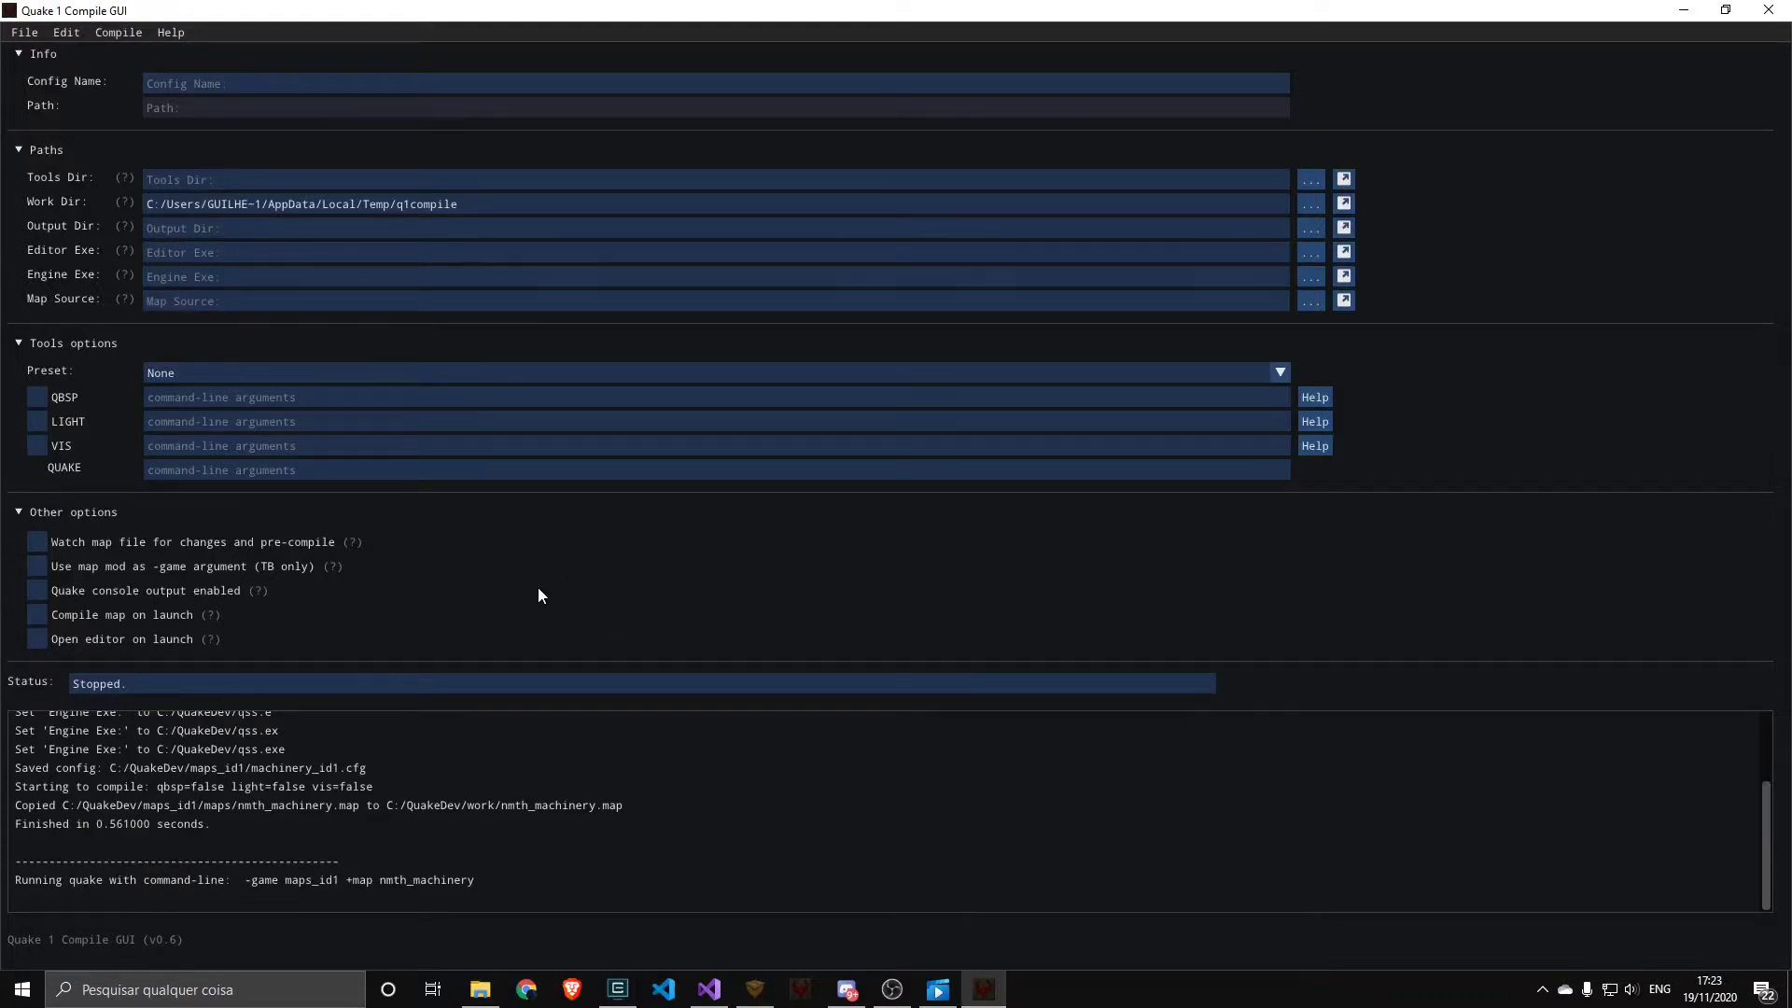
{"action": "left_click", "coordinate": [25, 32]}
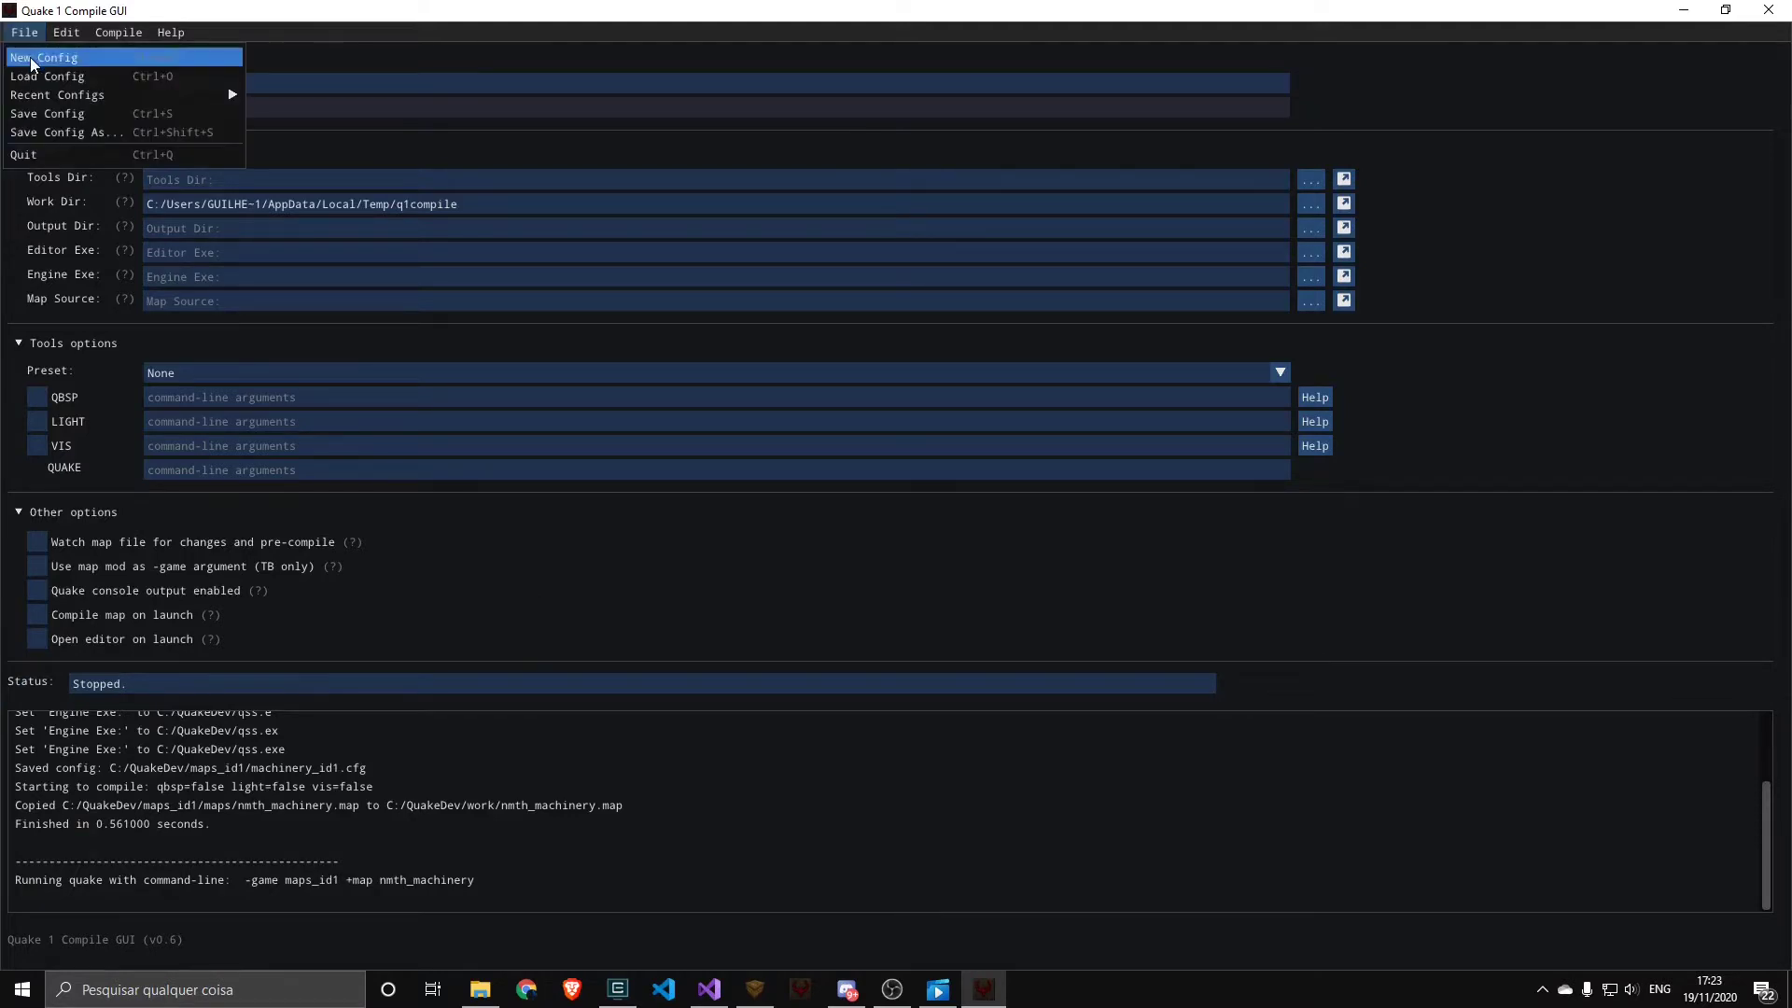
{"action": "left_click", "coordinate": [30, 58]}
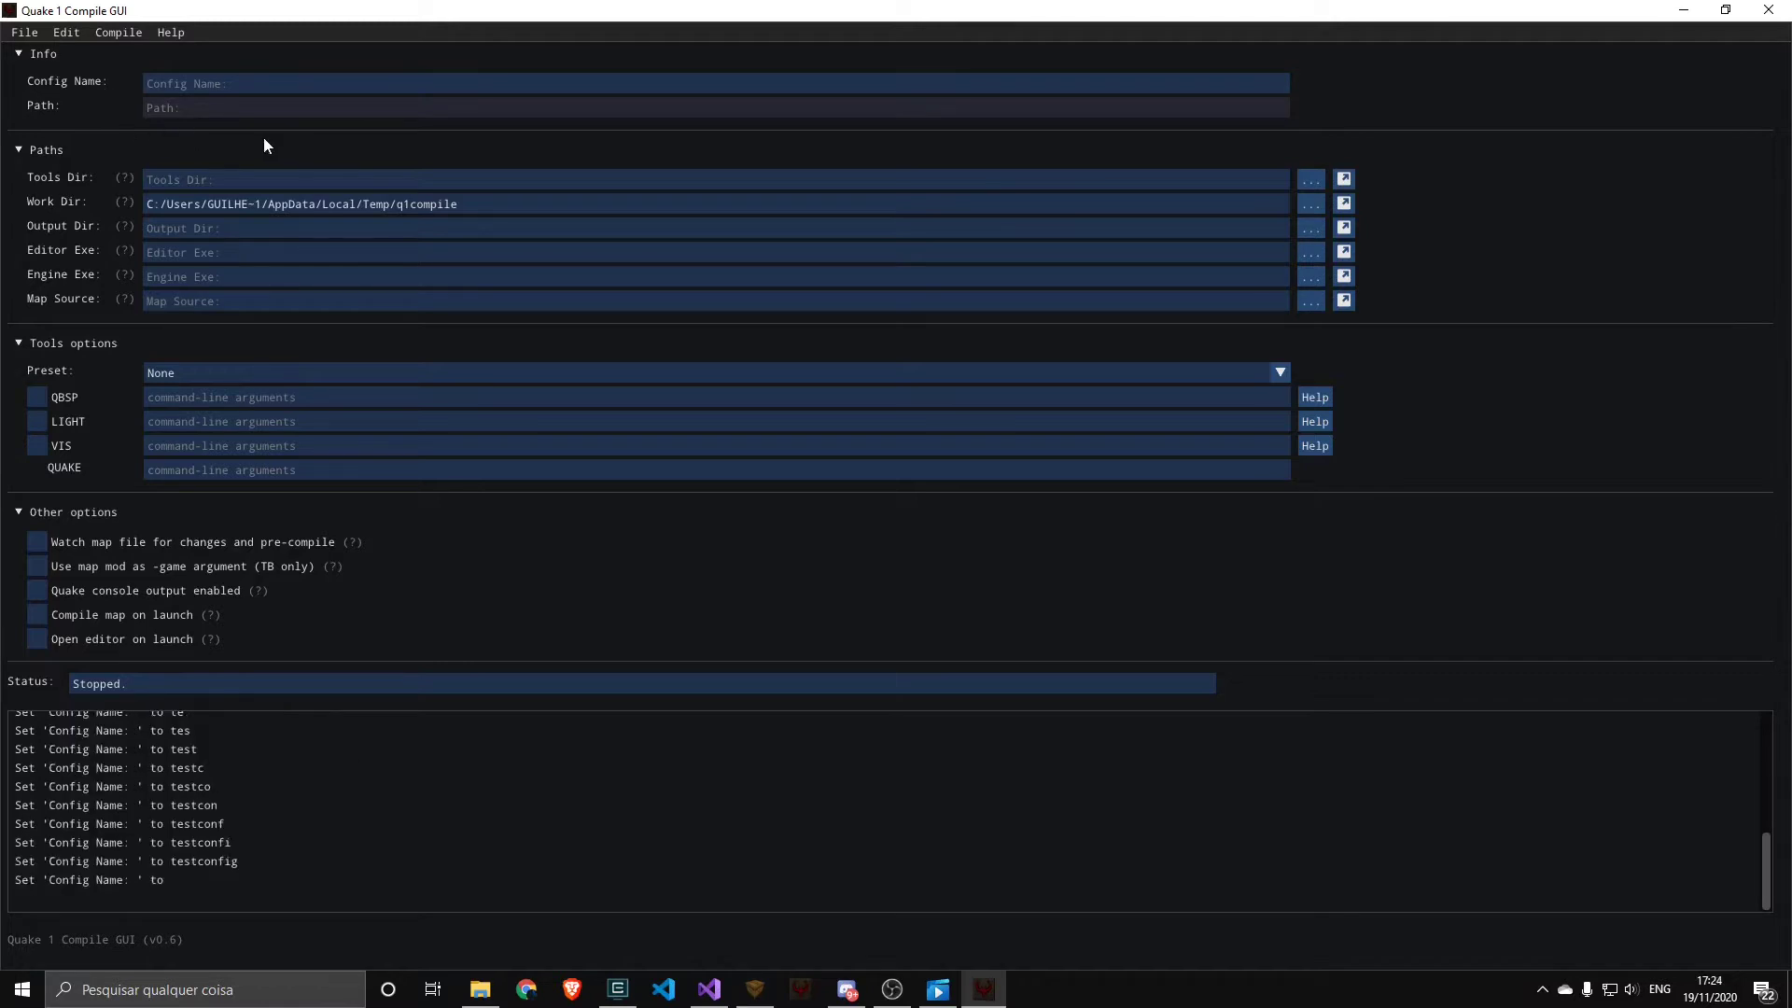
{"action": "type", "text": "test"}
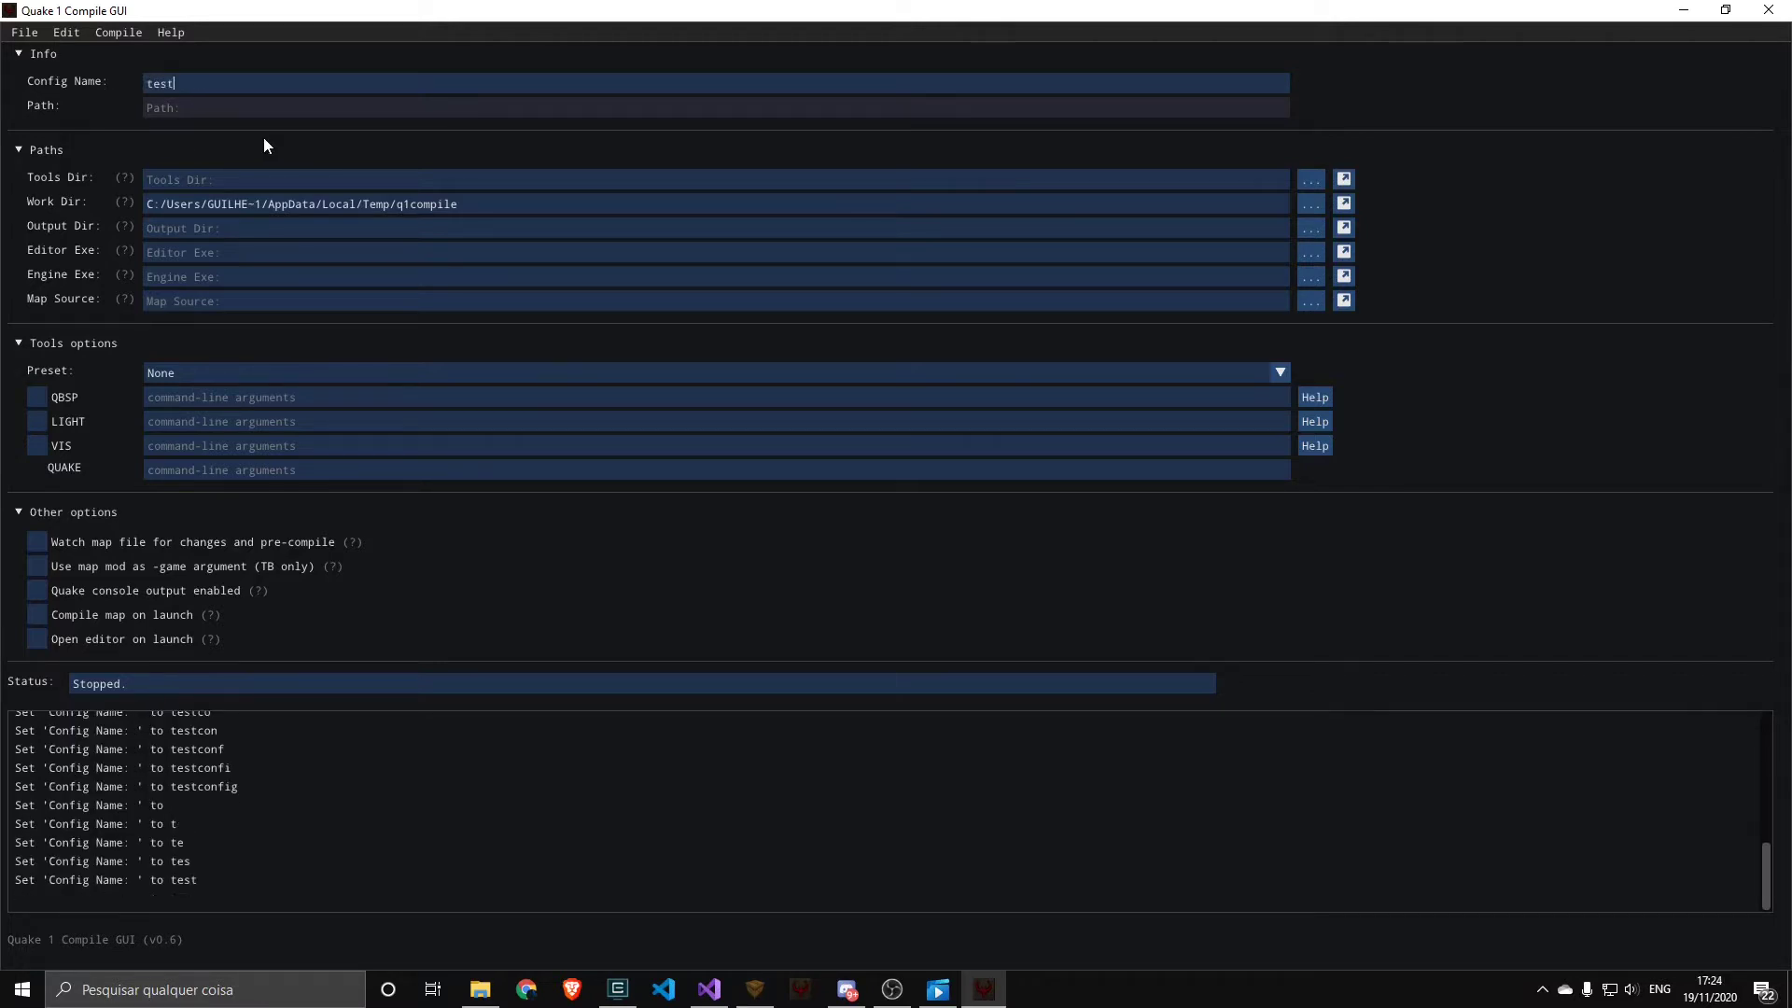
{"action": "type", "text": "config"}
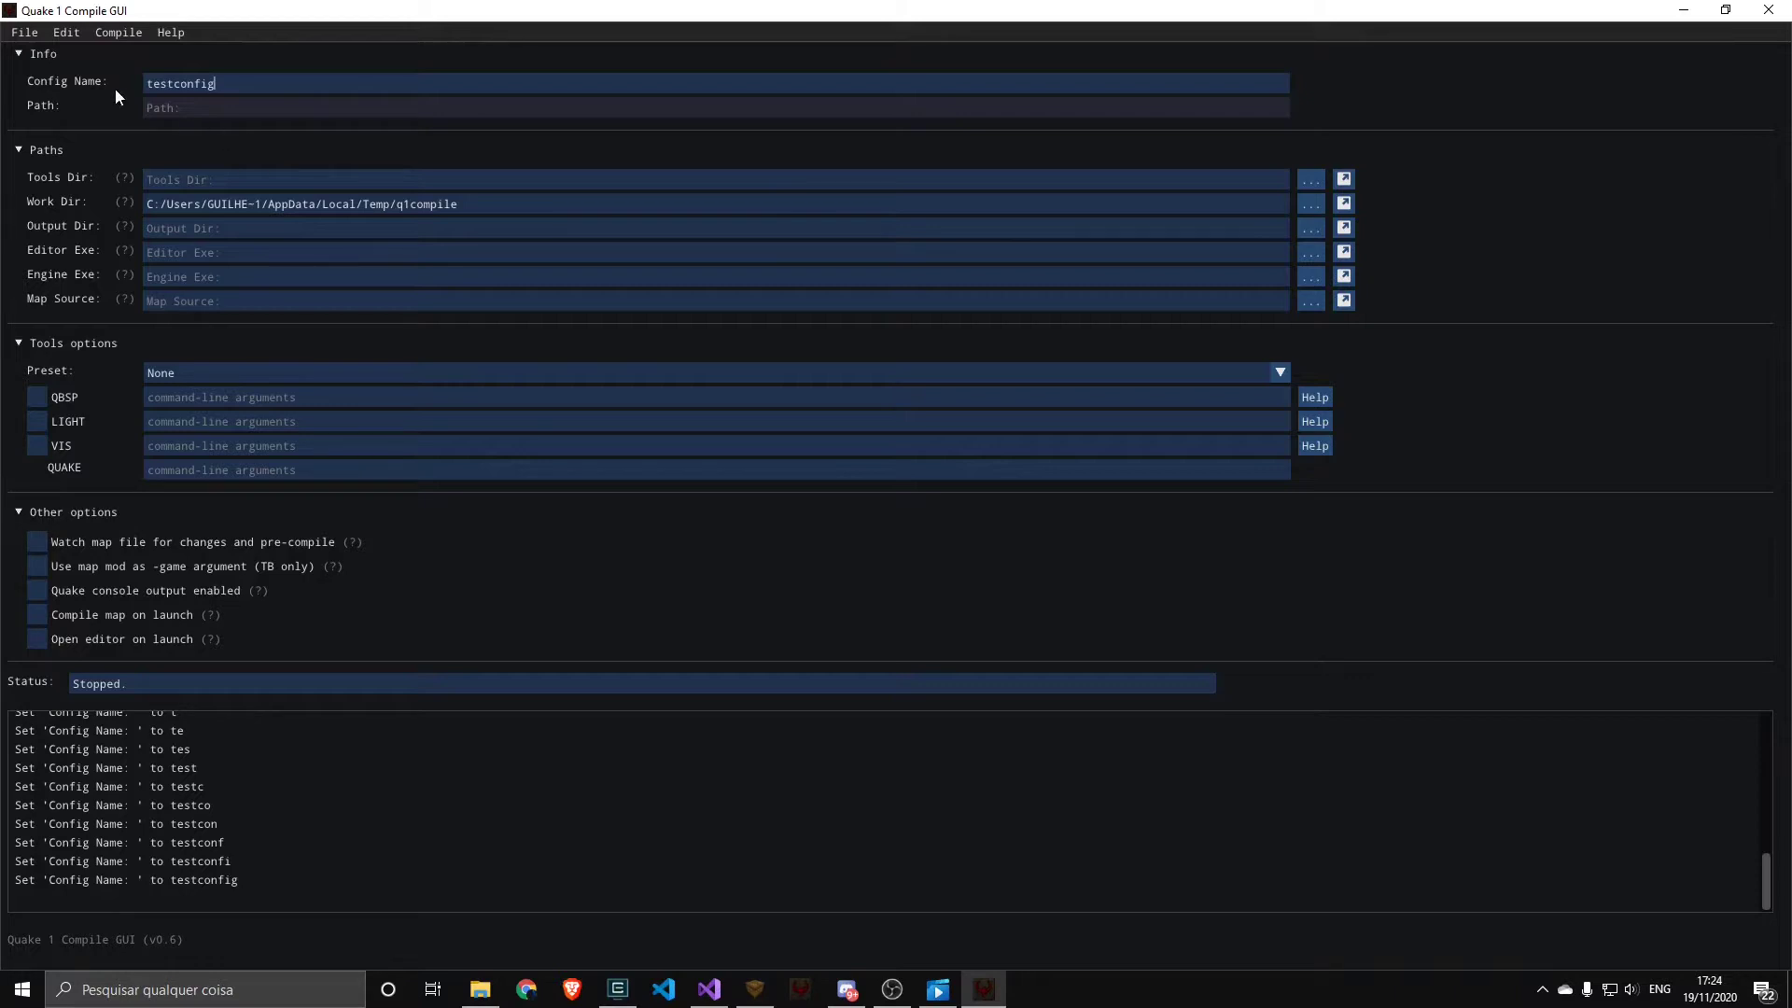
Save the config as testconfig in the C:/QuakeDev/id1 folder
{"action": "left_click", "coordinate": [28, 35]}
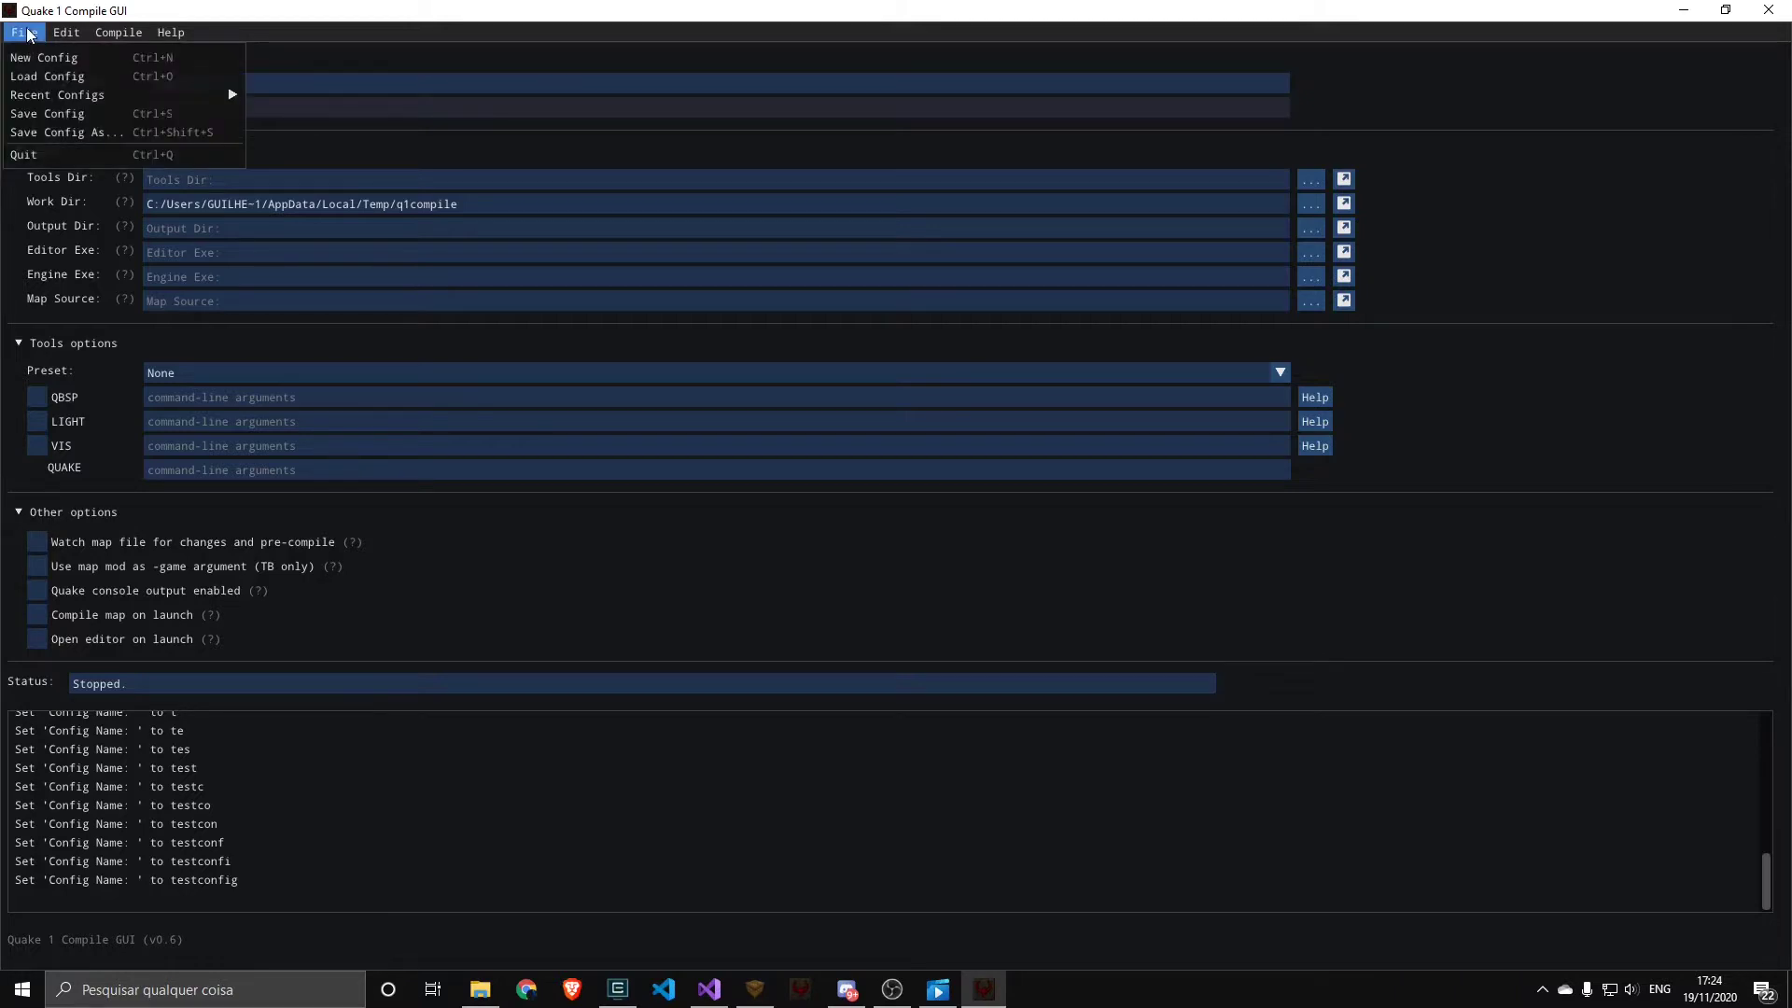
{"action": "left_click", "coordinate": [58, 134]}
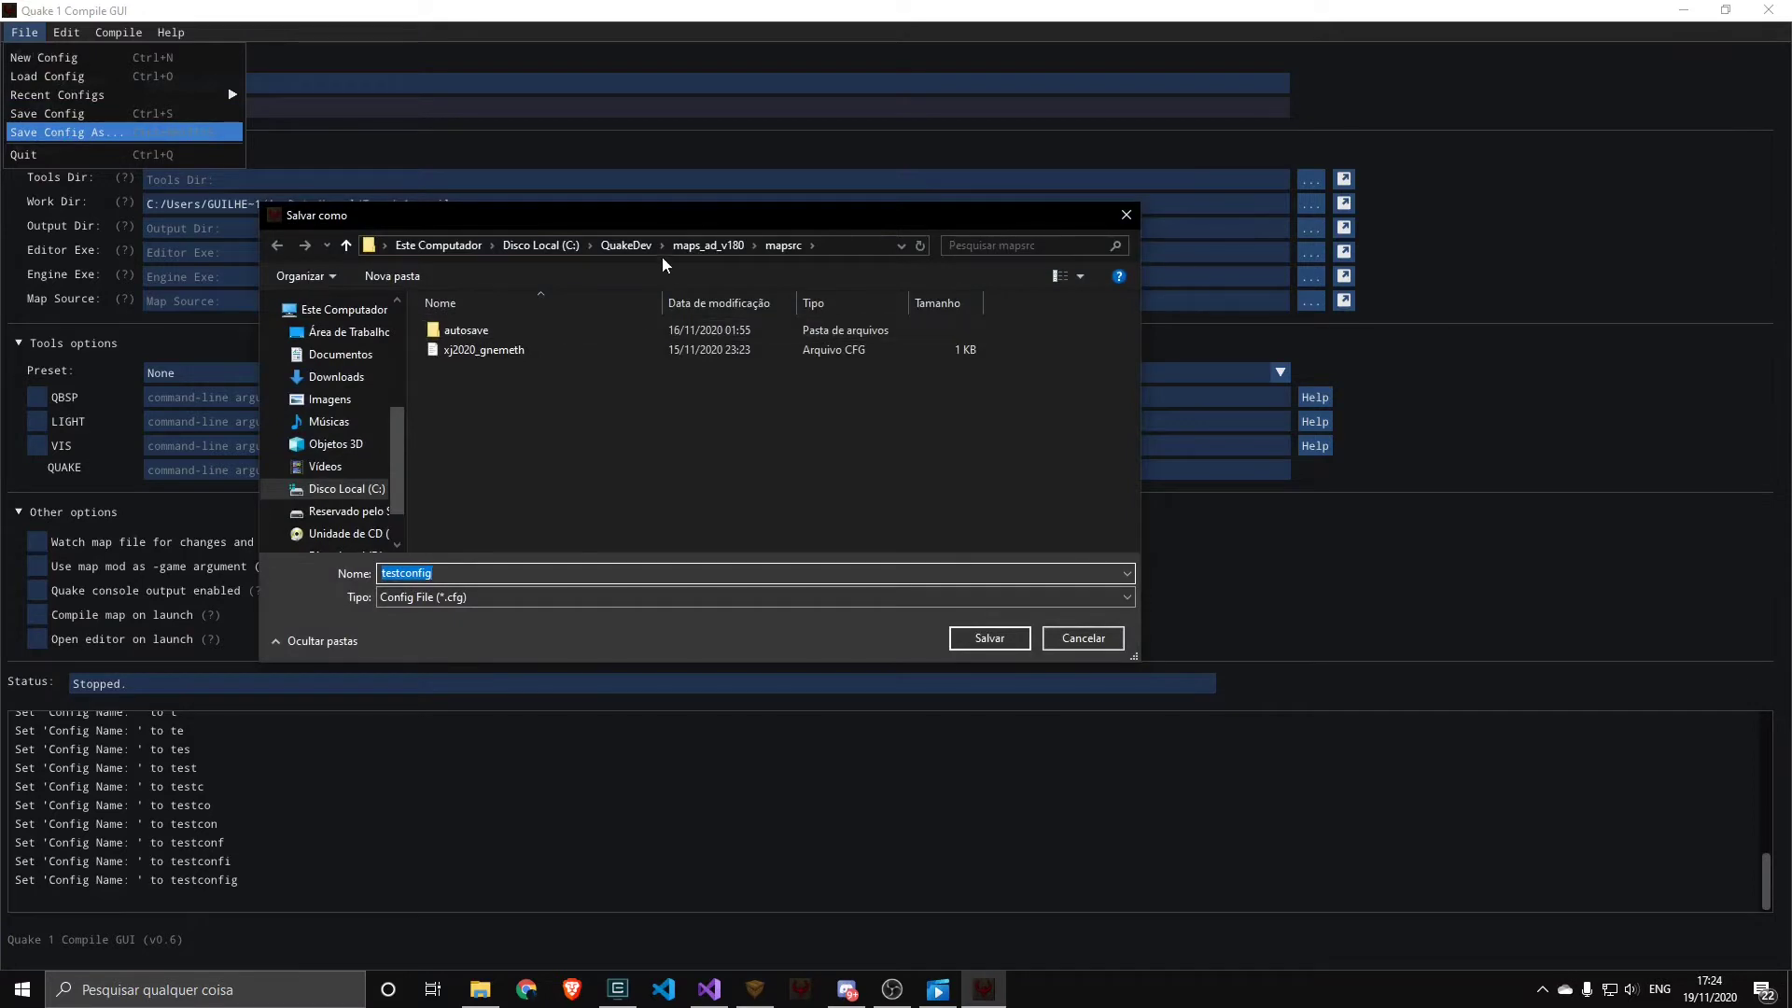
{"action": "left_click", "coordinate": [627, 245]}
{"action": "scroll", "coordinate": [501, 447], "scroll_direction": "down", "scroll_amount": 2}
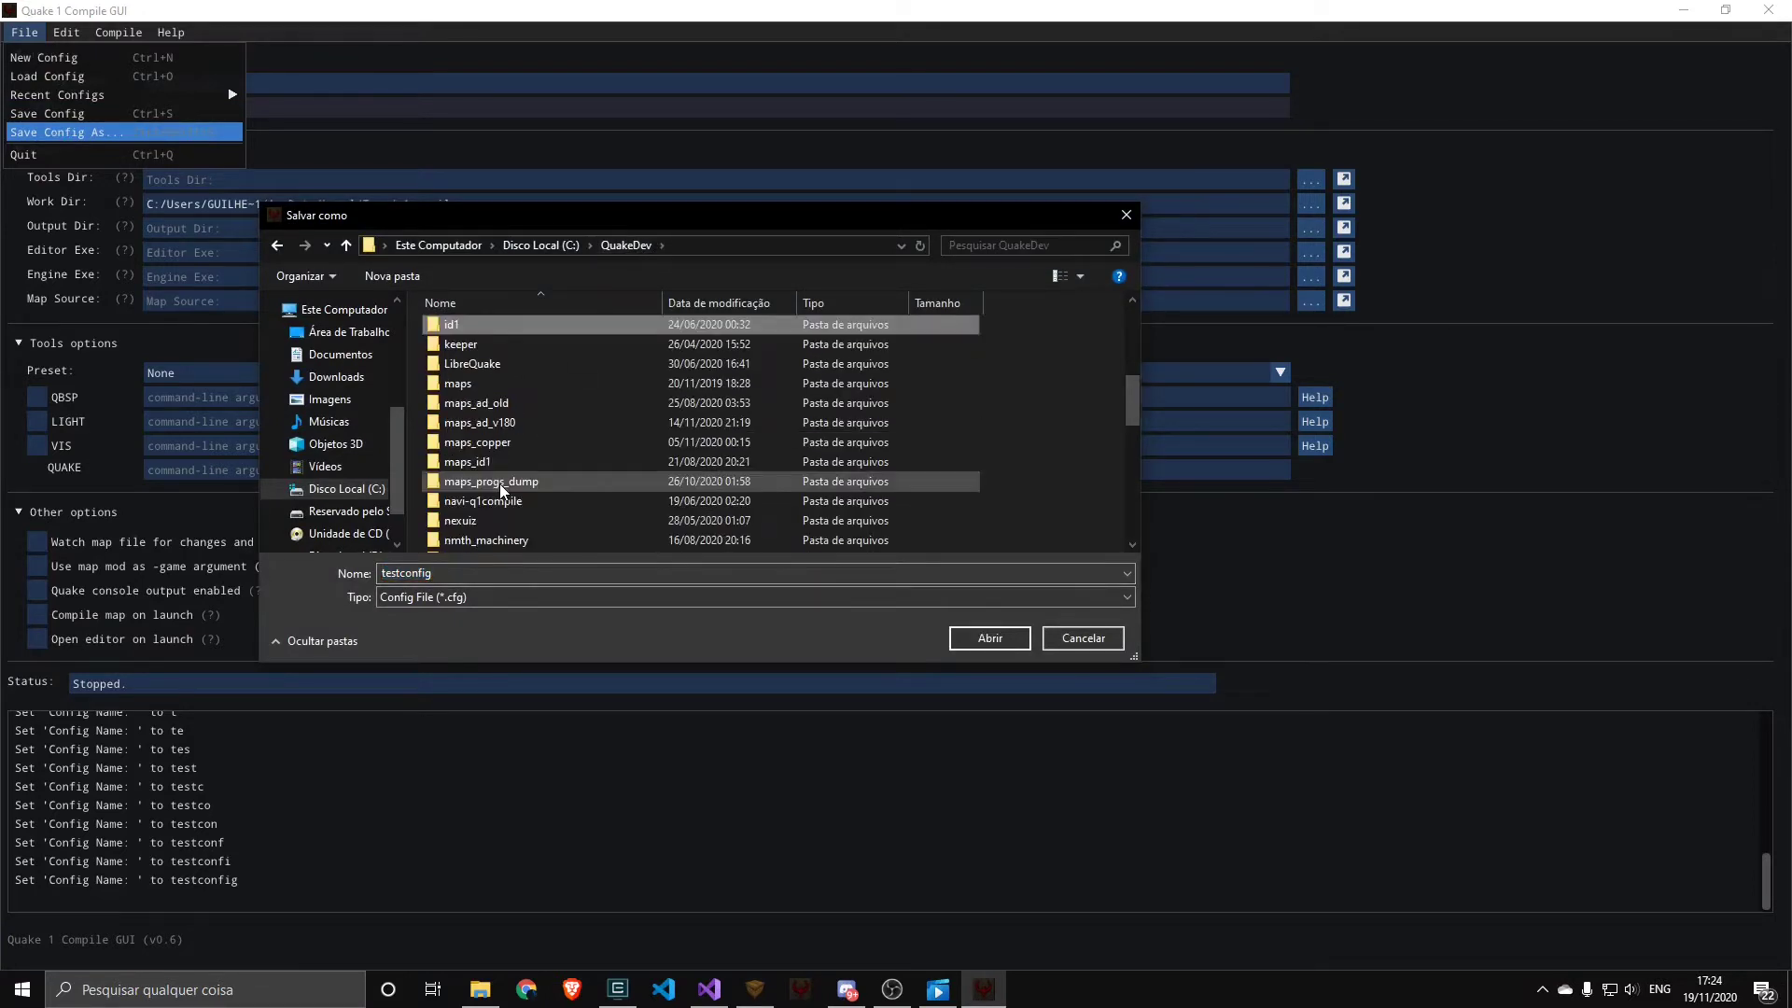
{"action": "double_click", "coordinate": [481, 327]}
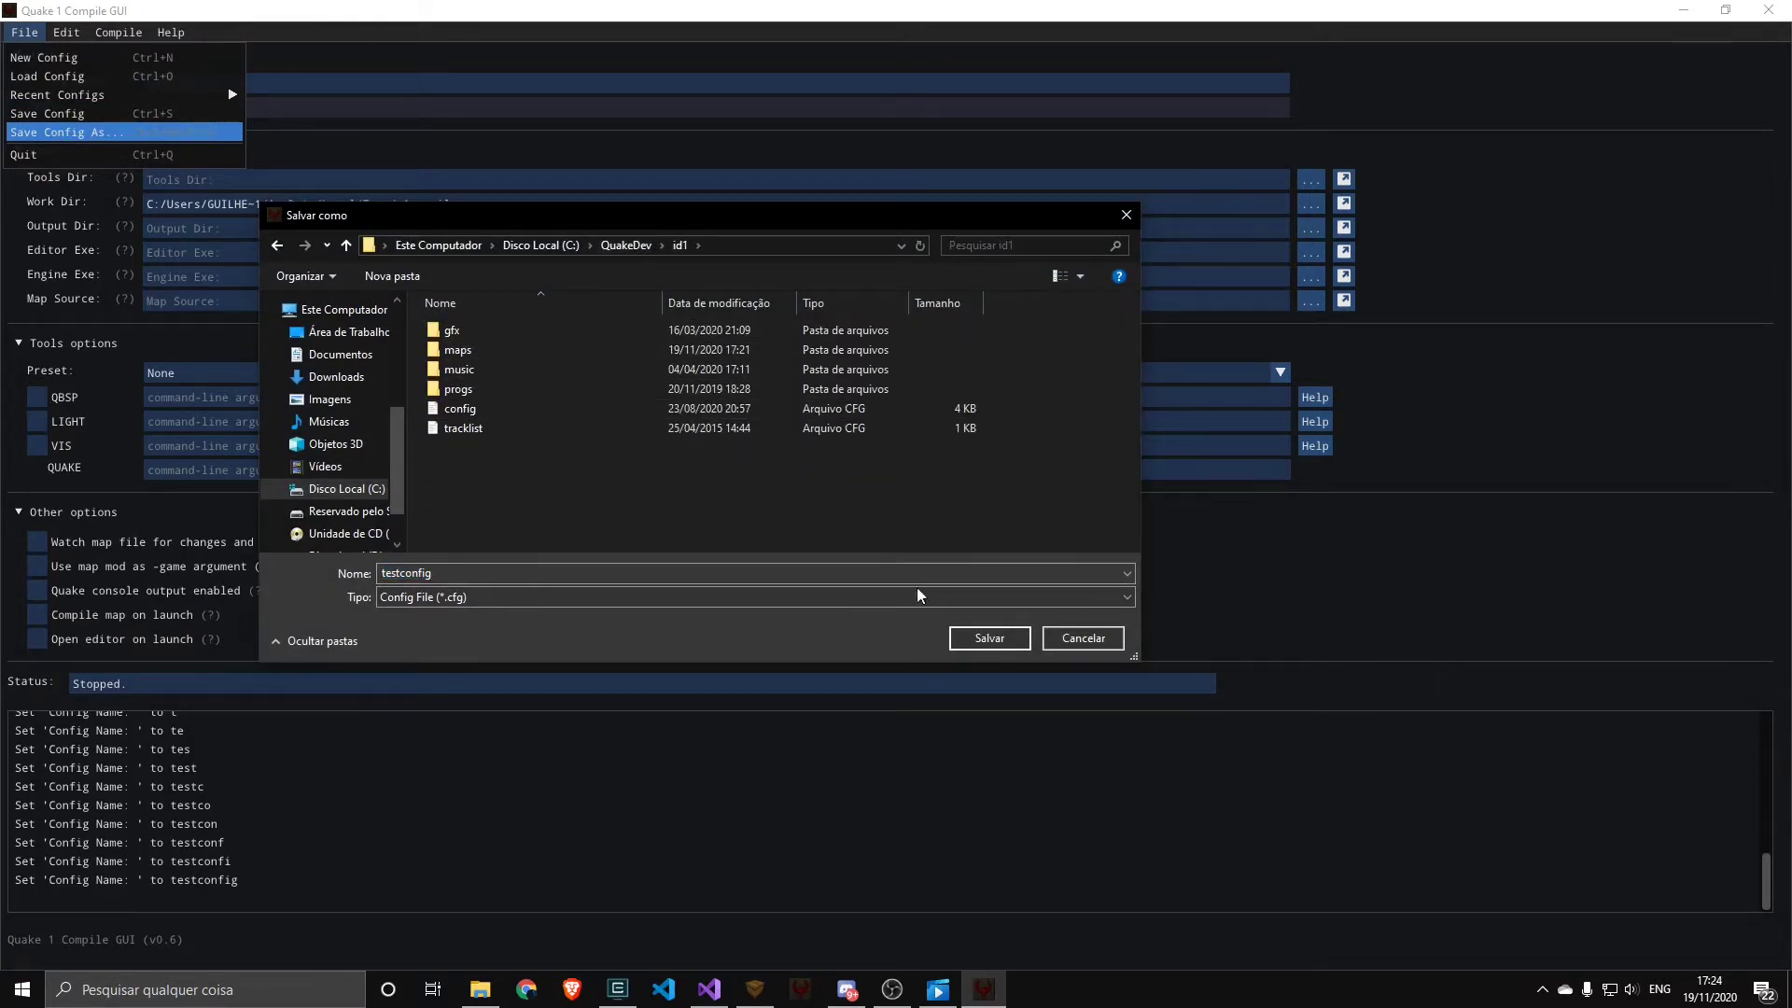
{"action": "left_click", "coordinate": [963, 640]}
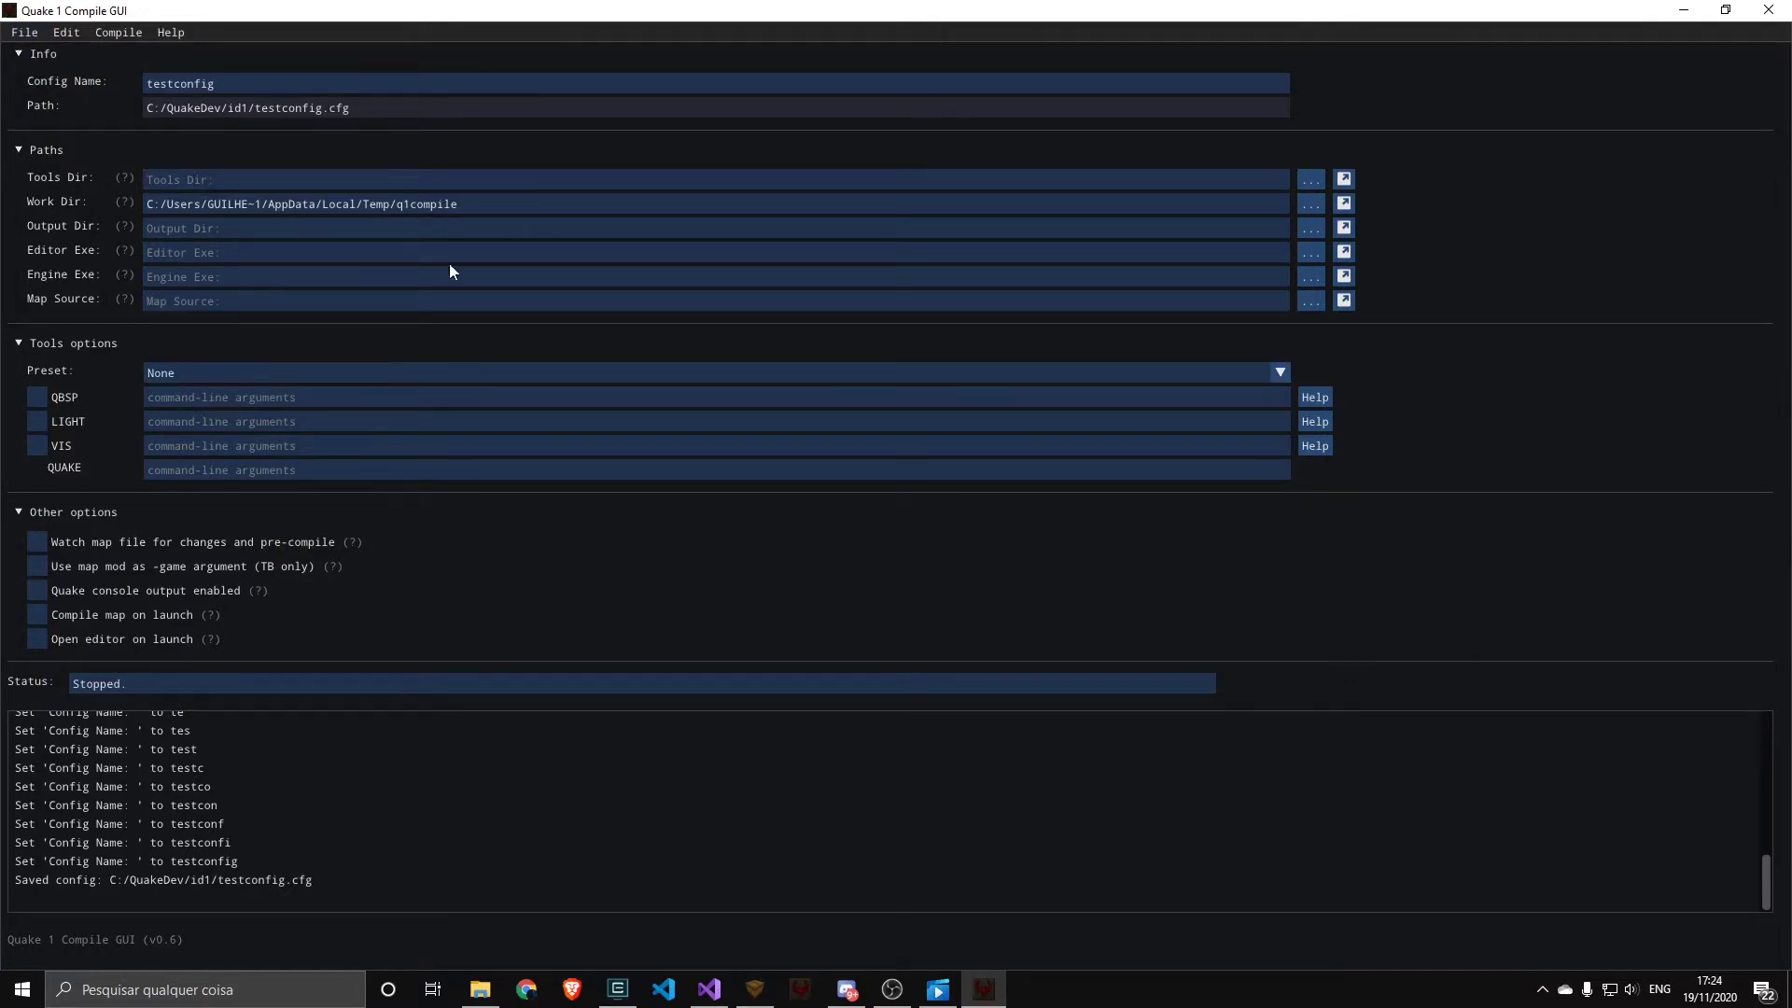
Set the tools directory to the bin folder of ericw-tools-v0.18.1-32-g6660c5f-win64, inside C:/QuakeDev/tools
{"action": "left_click", "coordinate": [1312, 177]}
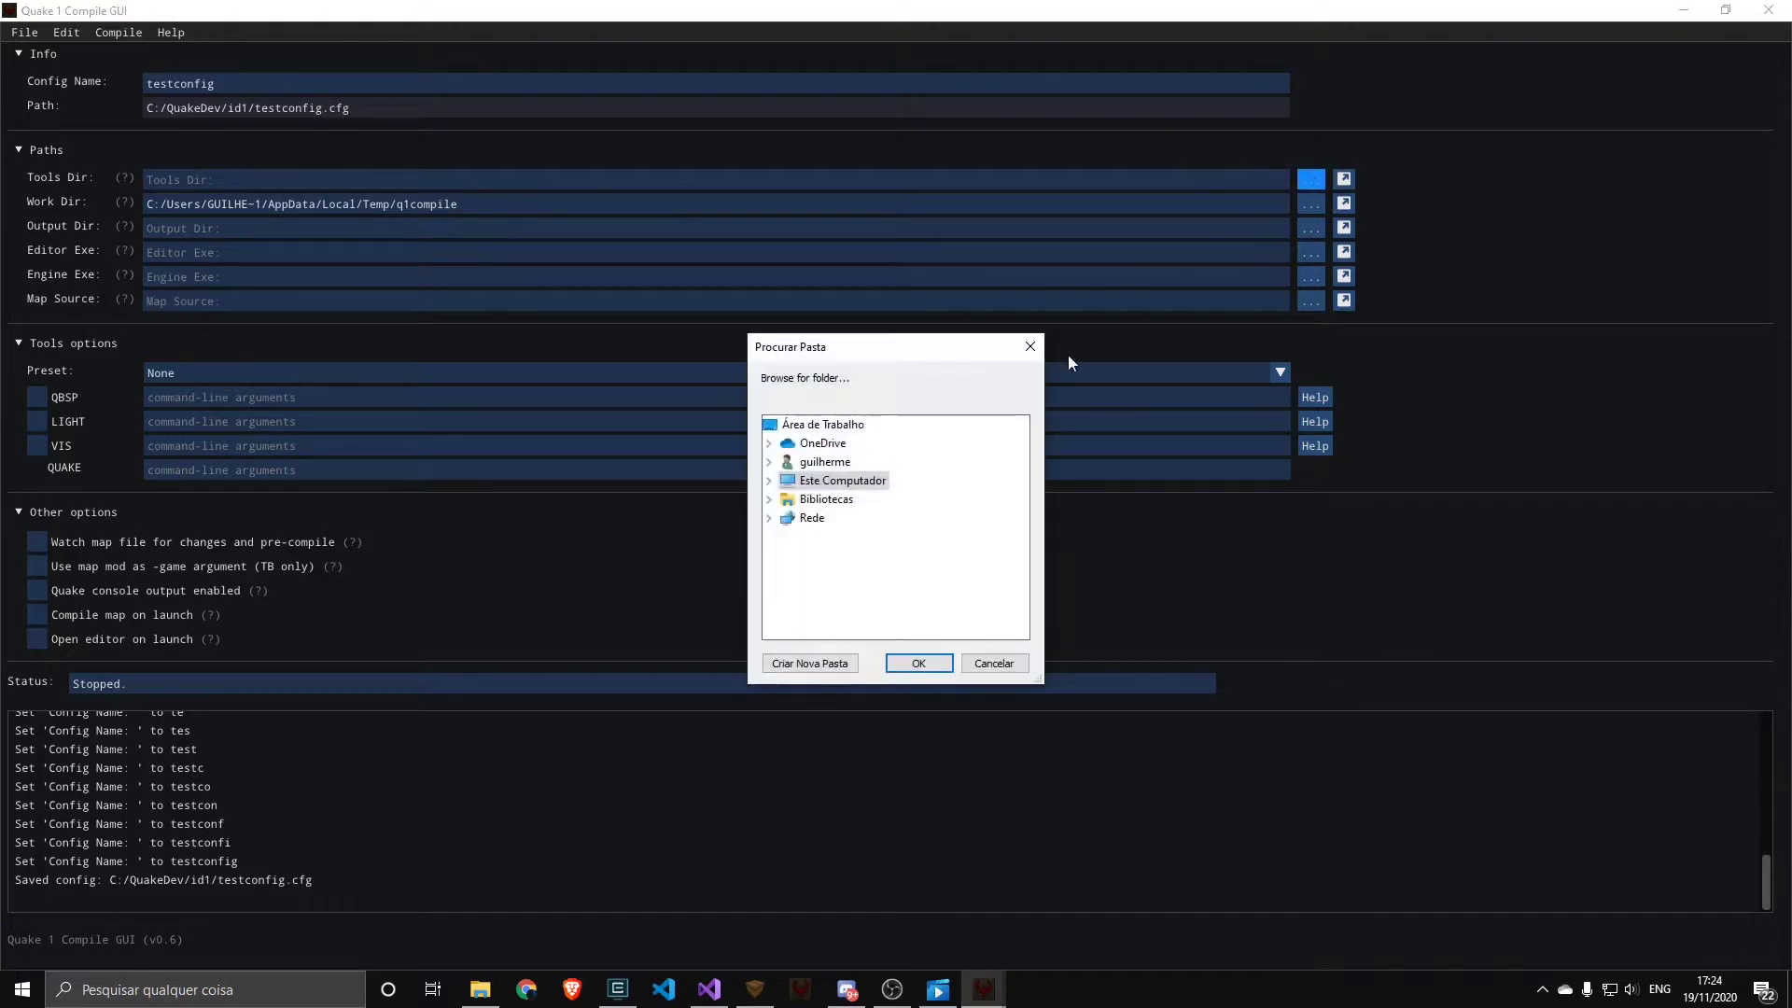
{"action": "left_click", "coordinate": [775, 480]}
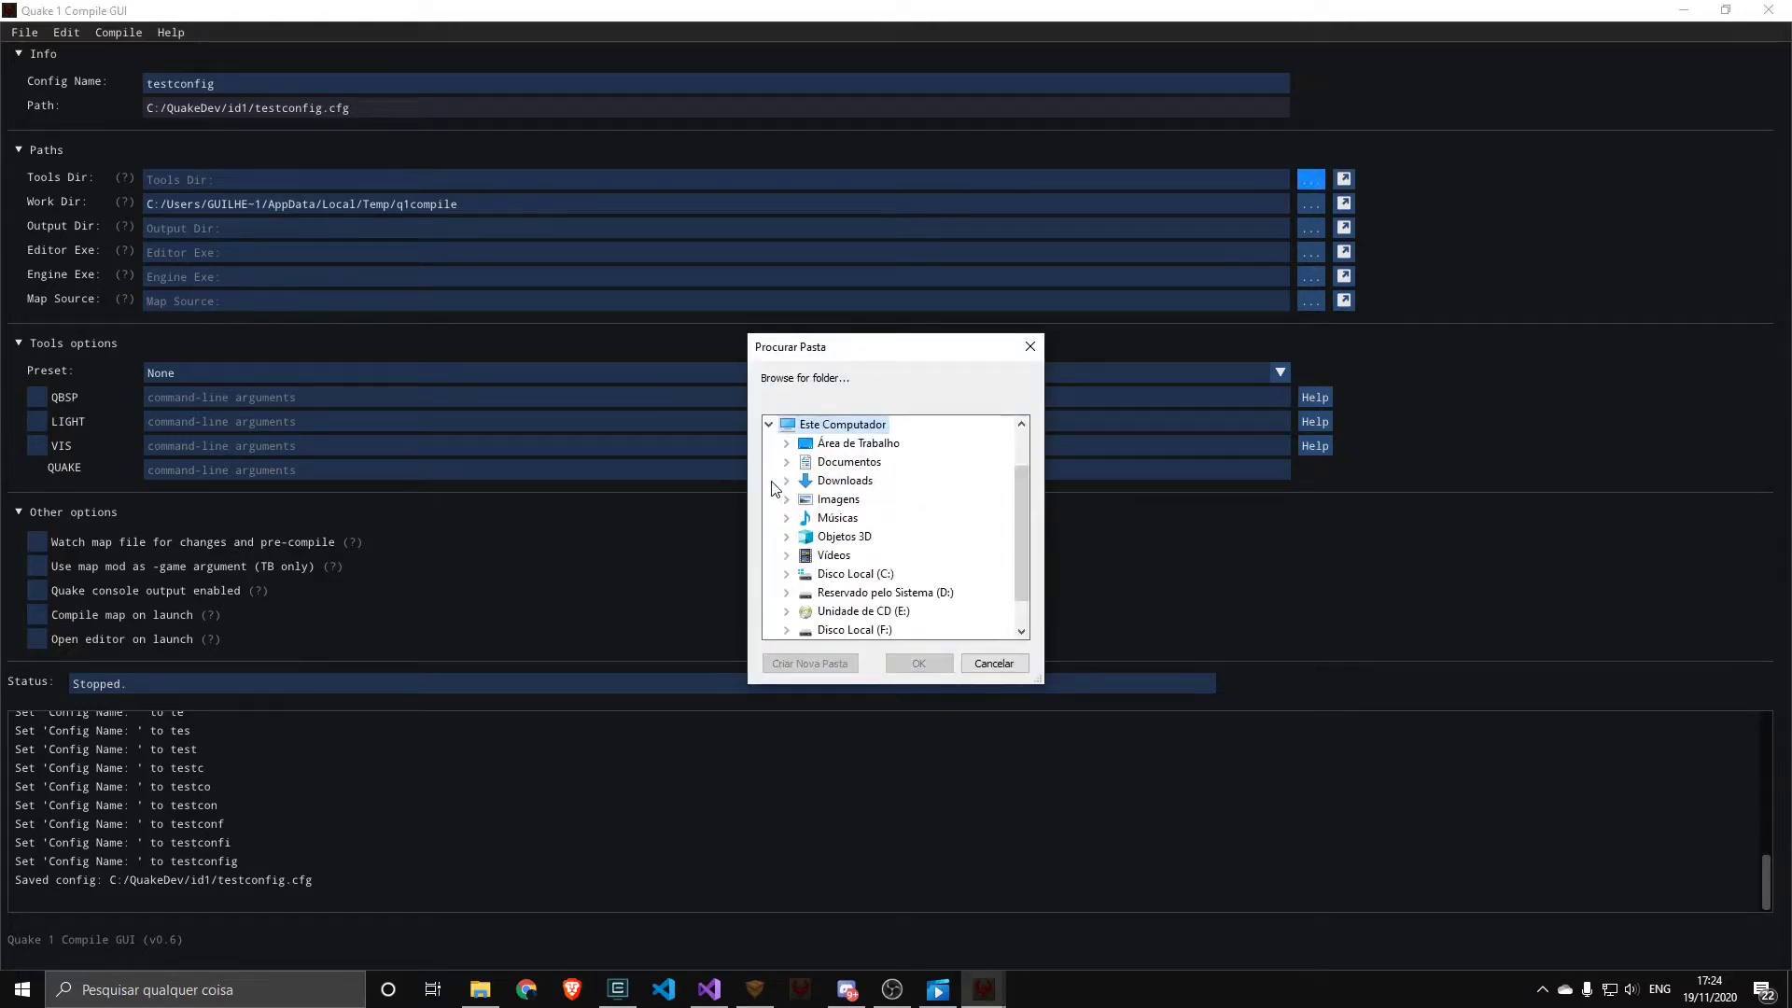
{"action": "left_click", "coordinate": [786, 573]}
{"action": "scroll", "coordinate": [794, 568], "scroll_direction": "down", "scroll_amount": 8}
{"action": "left_click", "coordinate": [804, 443]}
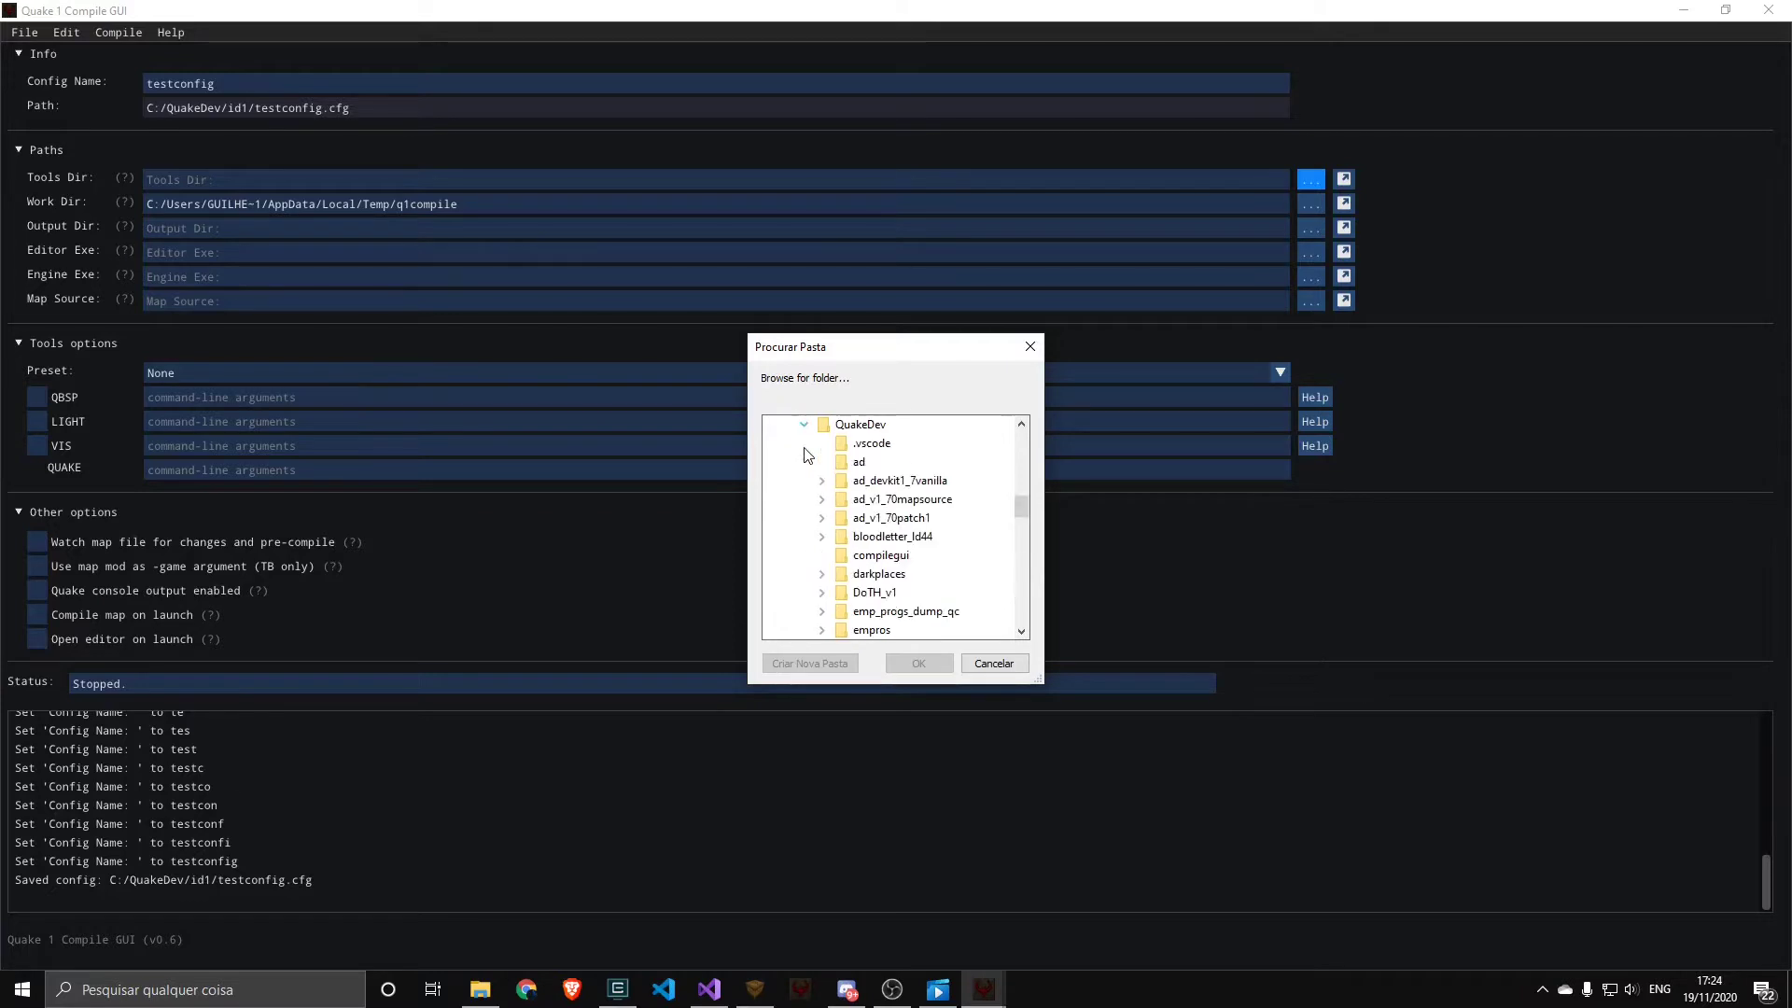
{"action": "scroll", "coordinate": [842, 474], "scroll_direction": "down", "scroll_amount": 3}
{"action": "scroll", "coordinate": [842, 474], "scroll_direction": "down", "scroll_amount": 10}
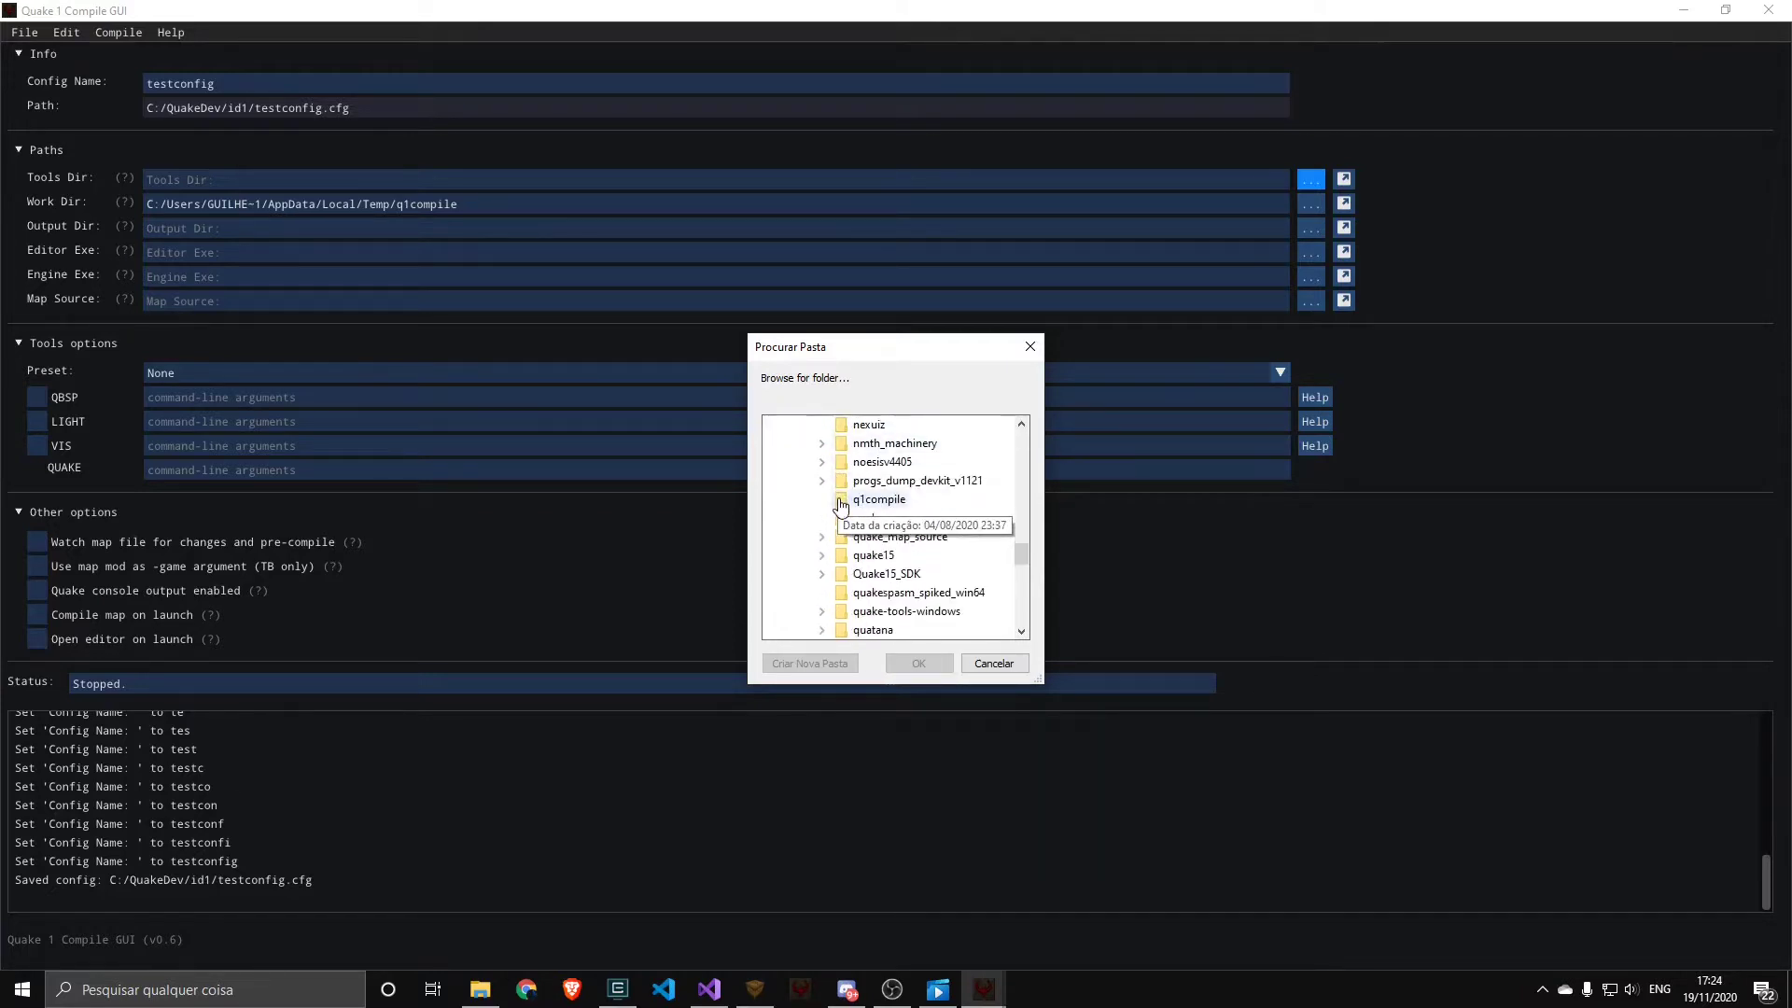
{"action": "left_click", "coordinate": [822, 518]}
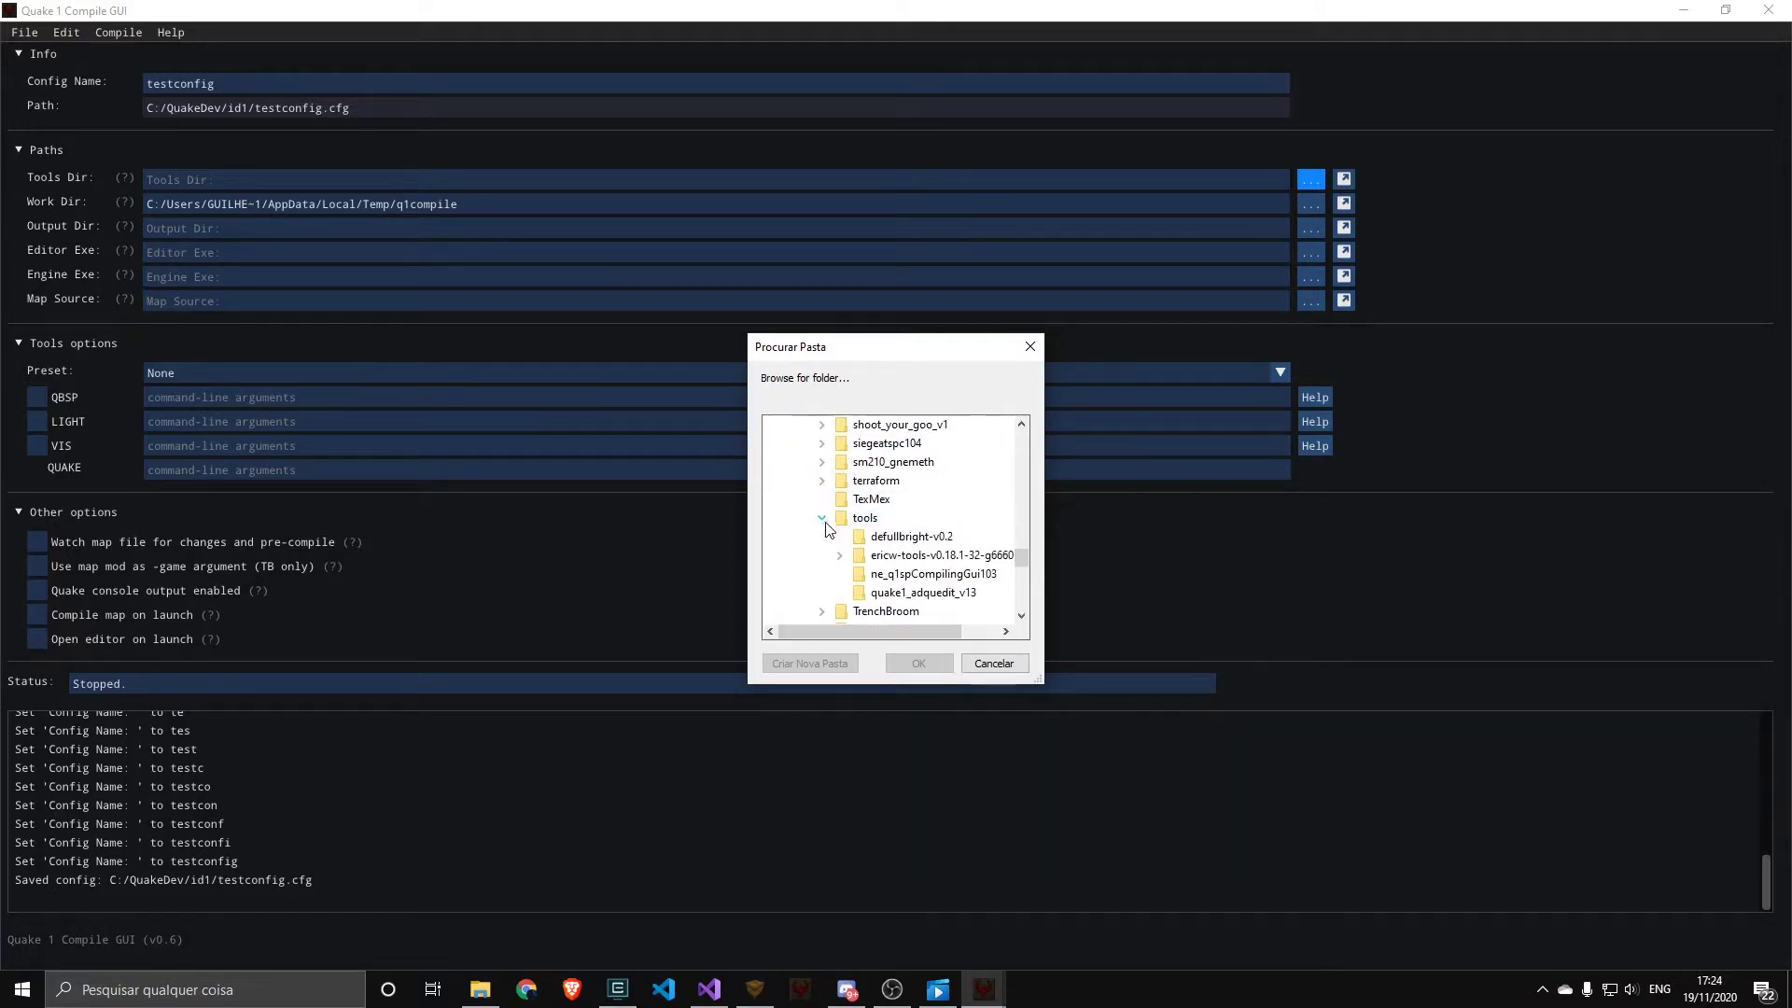
{"action": "scroll", "coordinate": [825, 530], "scroll_direction": "down", "scroll_amount": 2}
{"action": "left_click", "coordinate": [839, 443]}
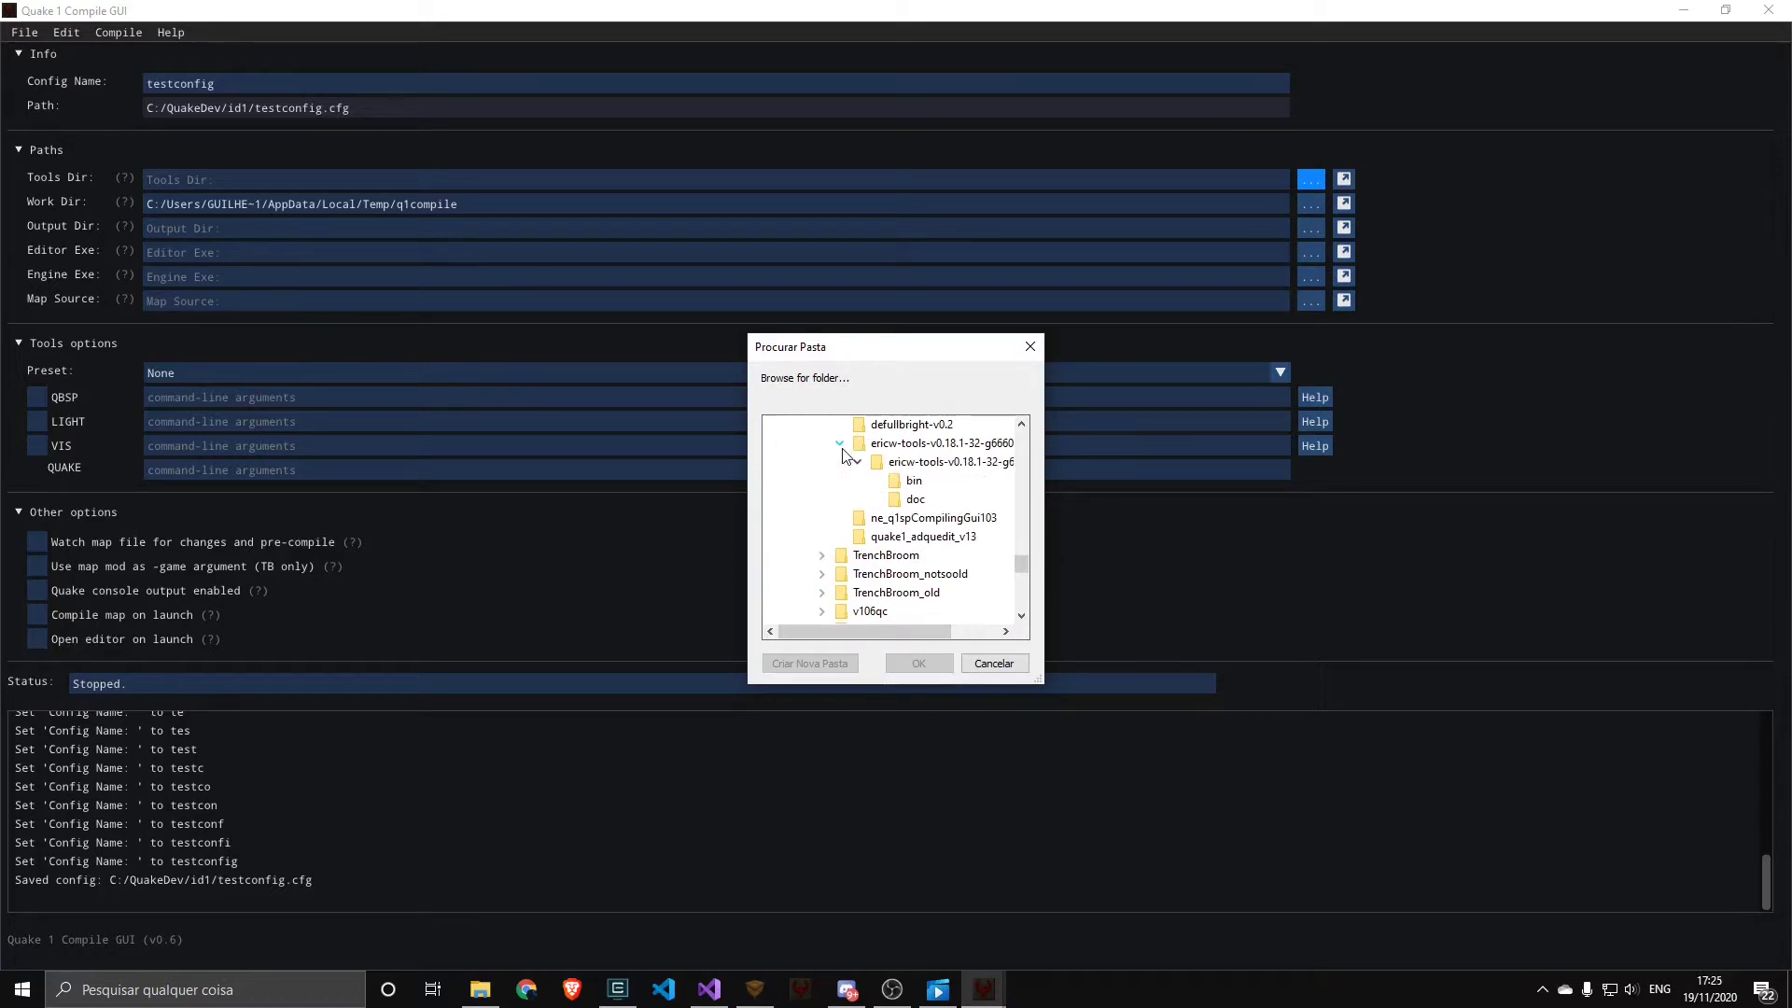
{"action": "left_click_drag", "start_coordinate": [893, 631], "coordinate": [940, 631]}
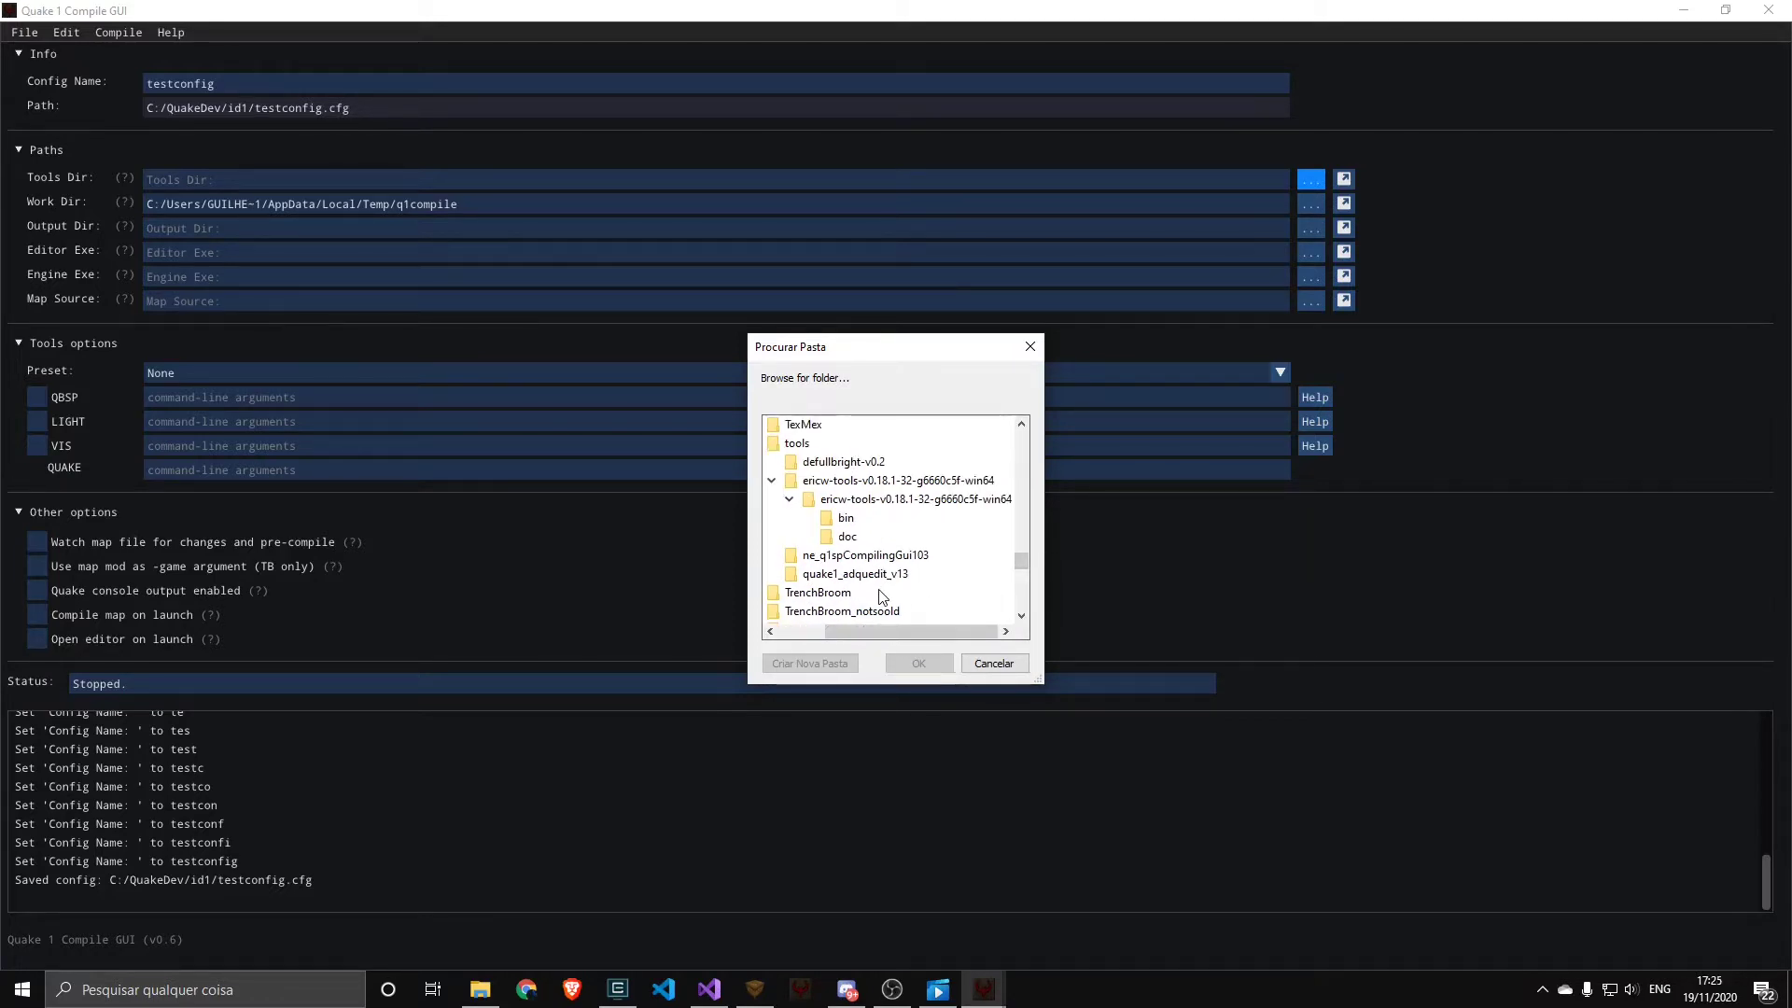
{"action": "left_click", "coordinate": [846, 518]}
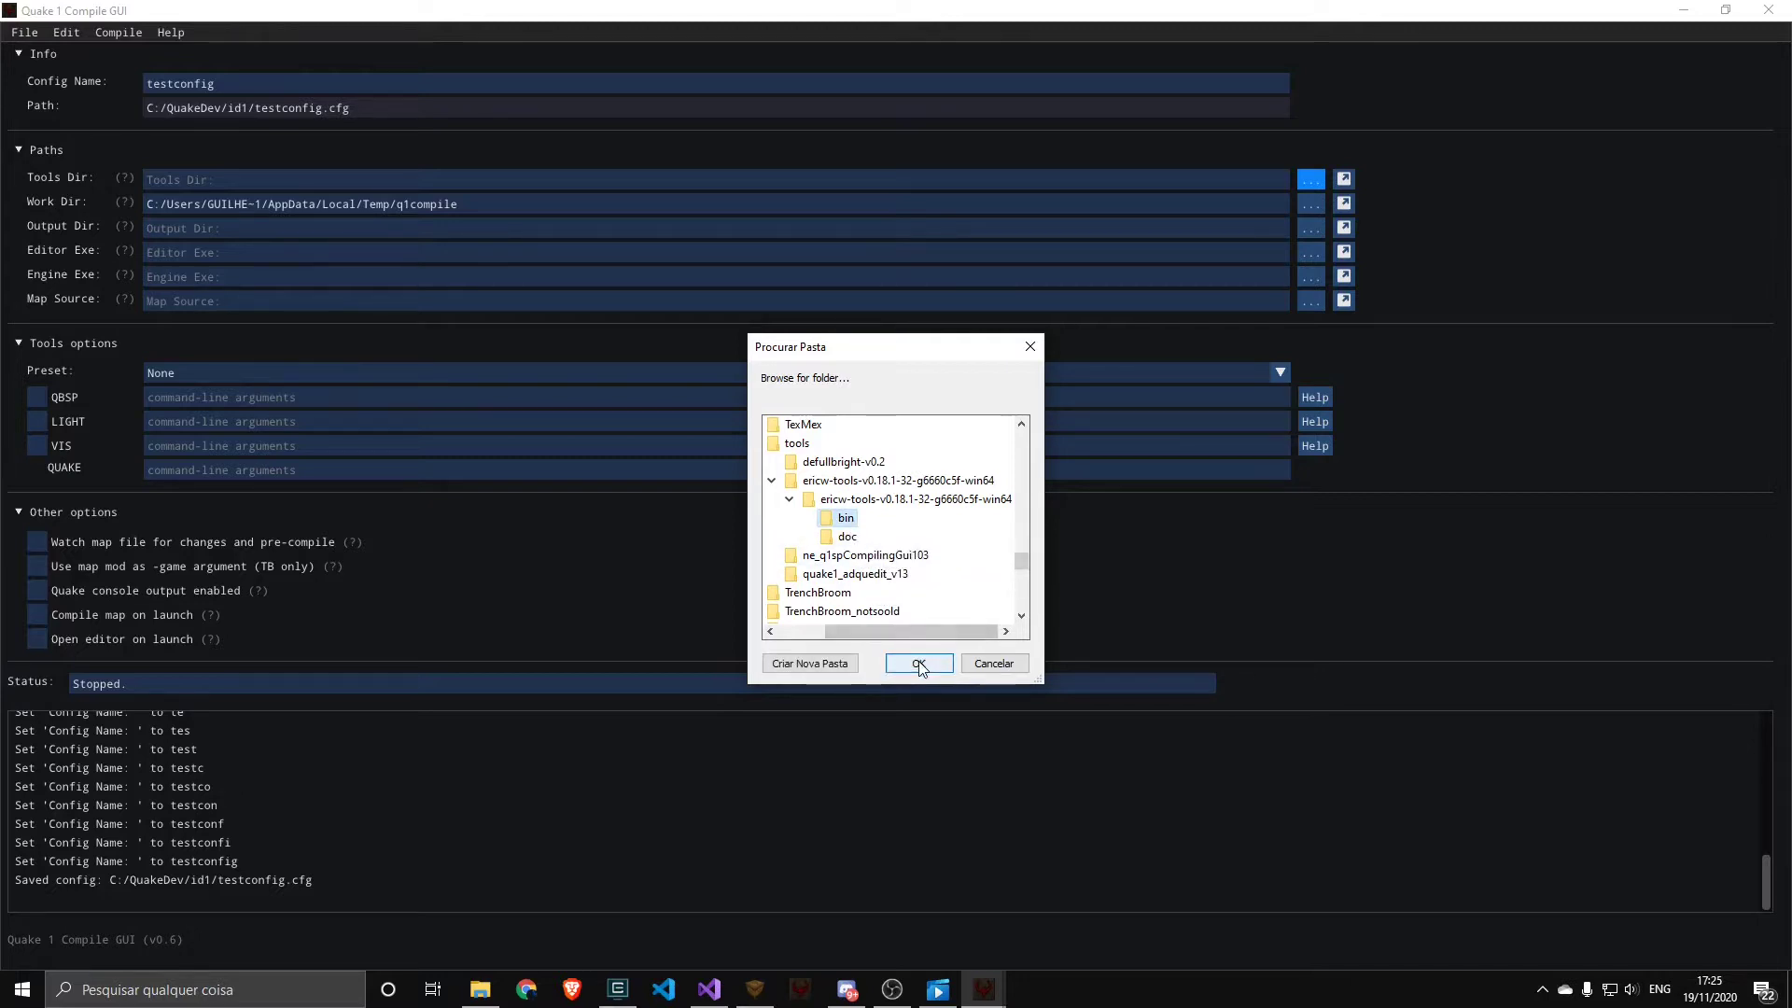
{"action": "left_click", "coordinate": [918, 663]}
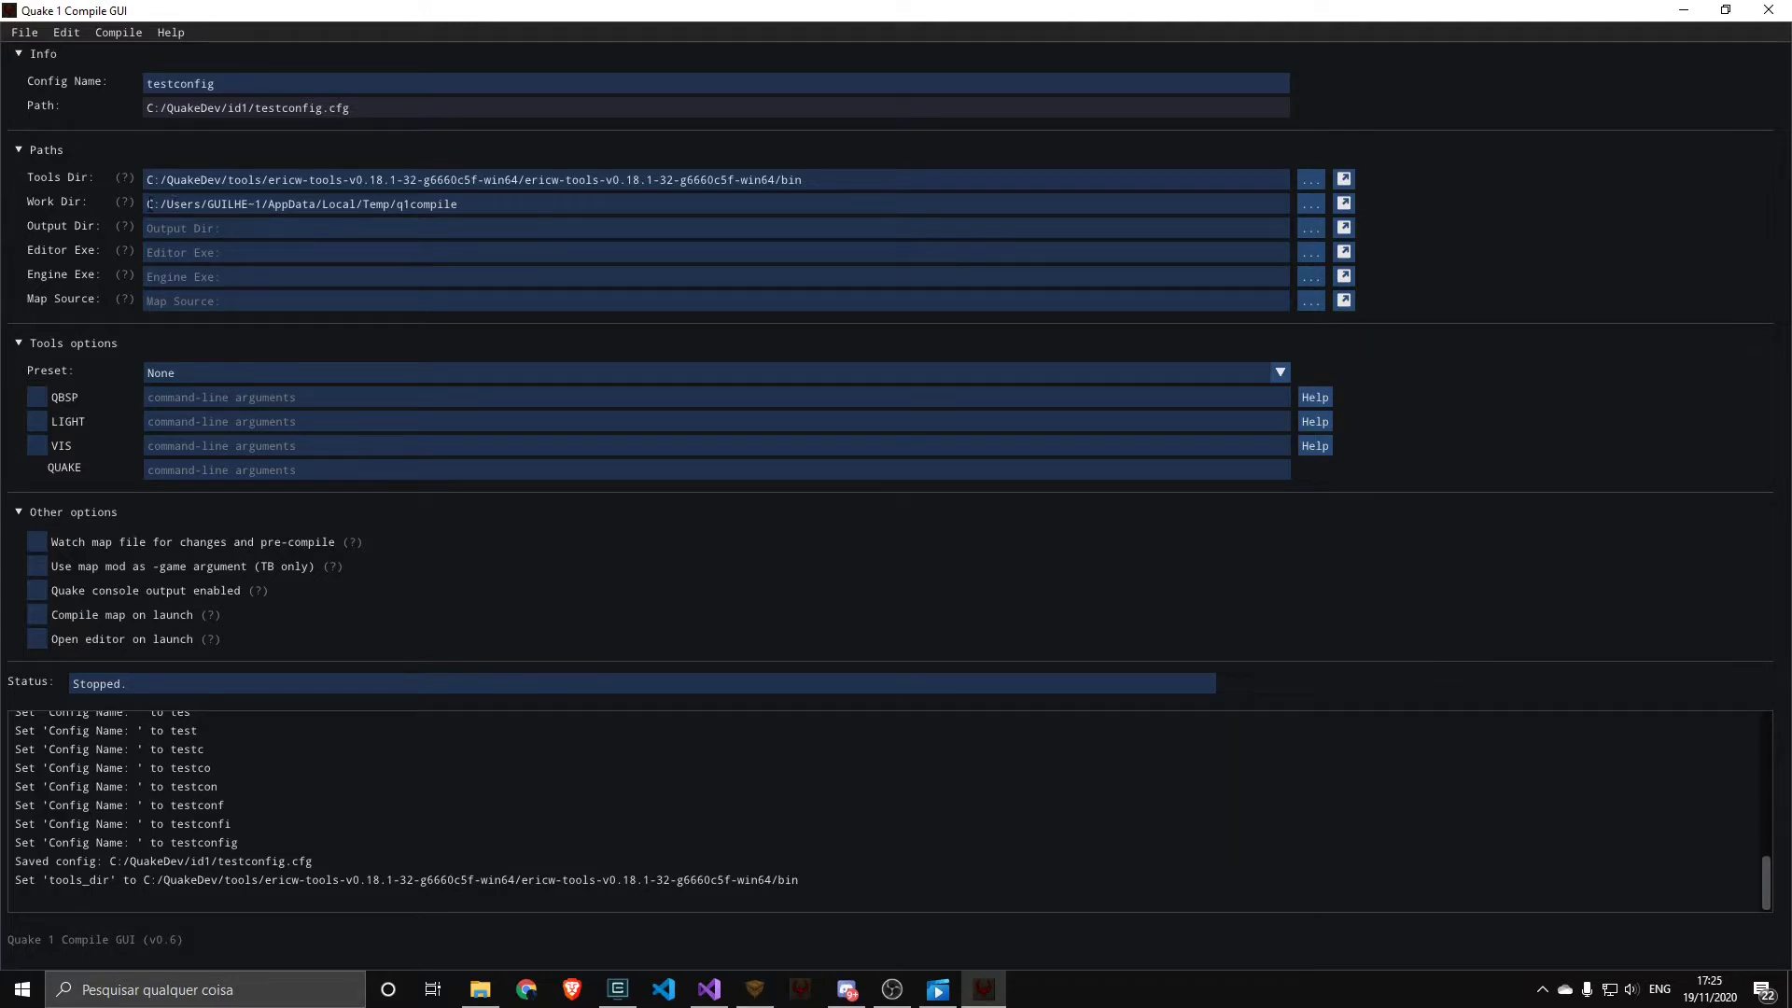
Set the output directory to C:/QuakeDev/id1/maps
{"action": "mouse_move", "coordinate": [131, 203]}
{"action": "left_click", "coordinate": [1308, 229]}
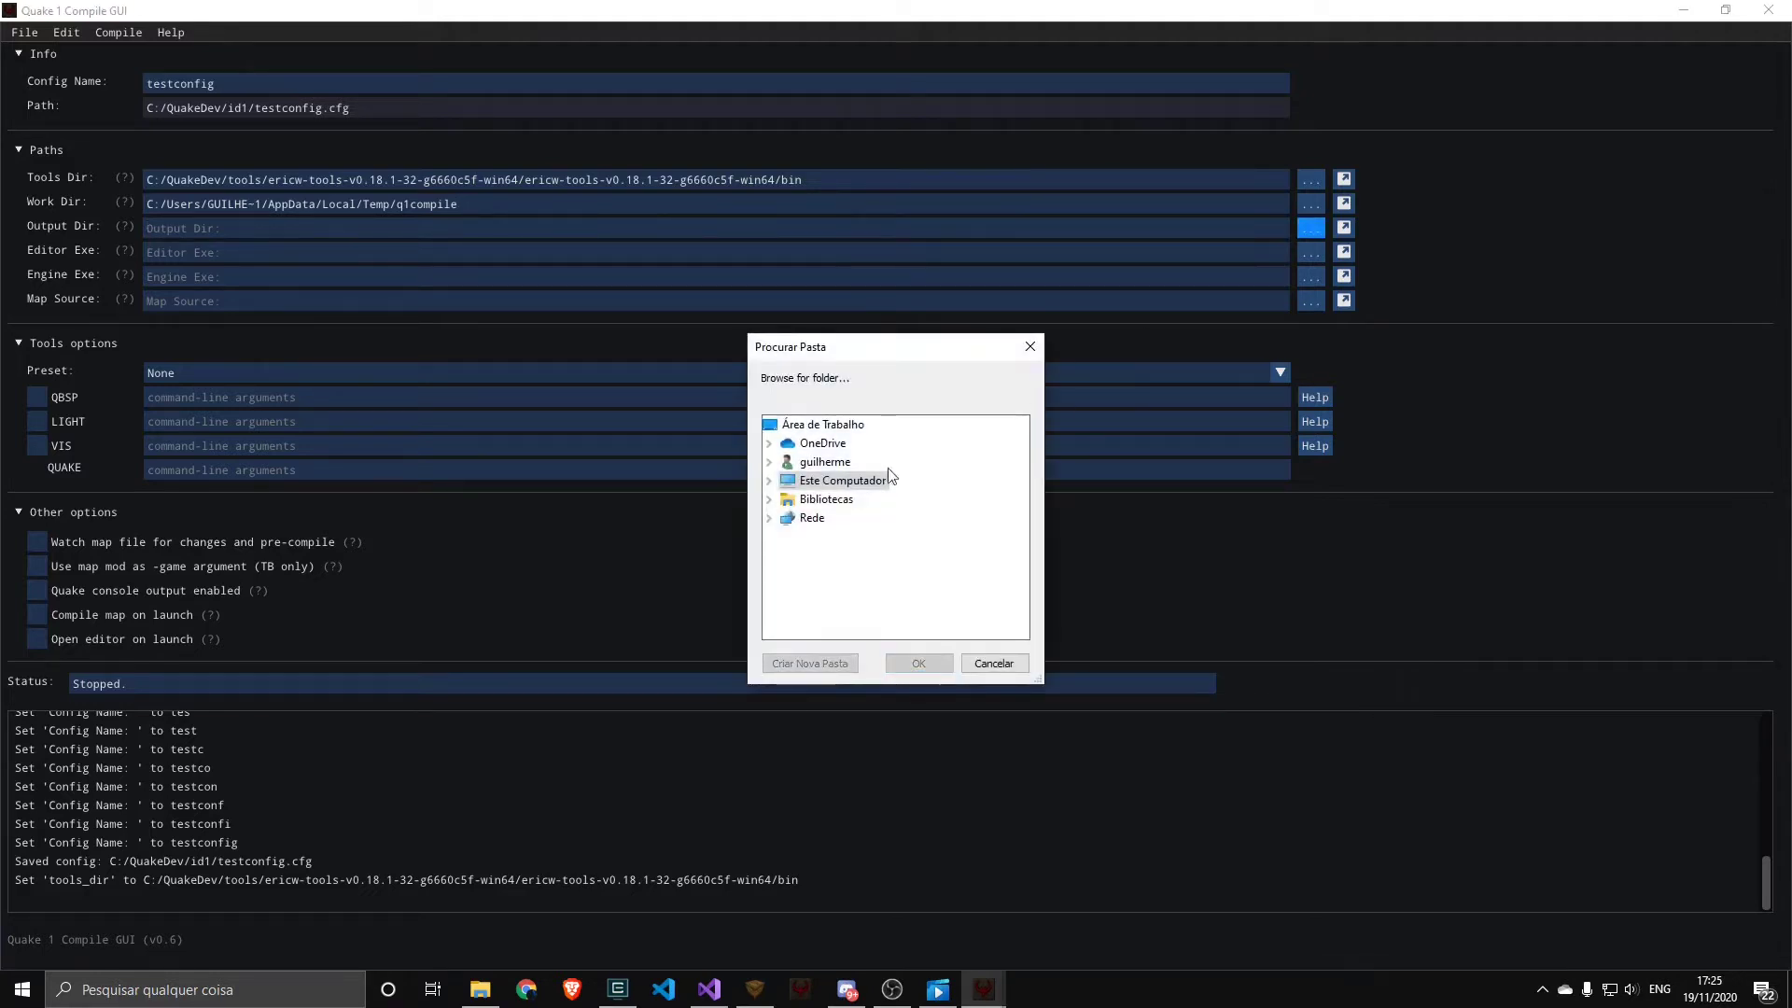
{"action": "left_click", "coordinate": [787, 574]}
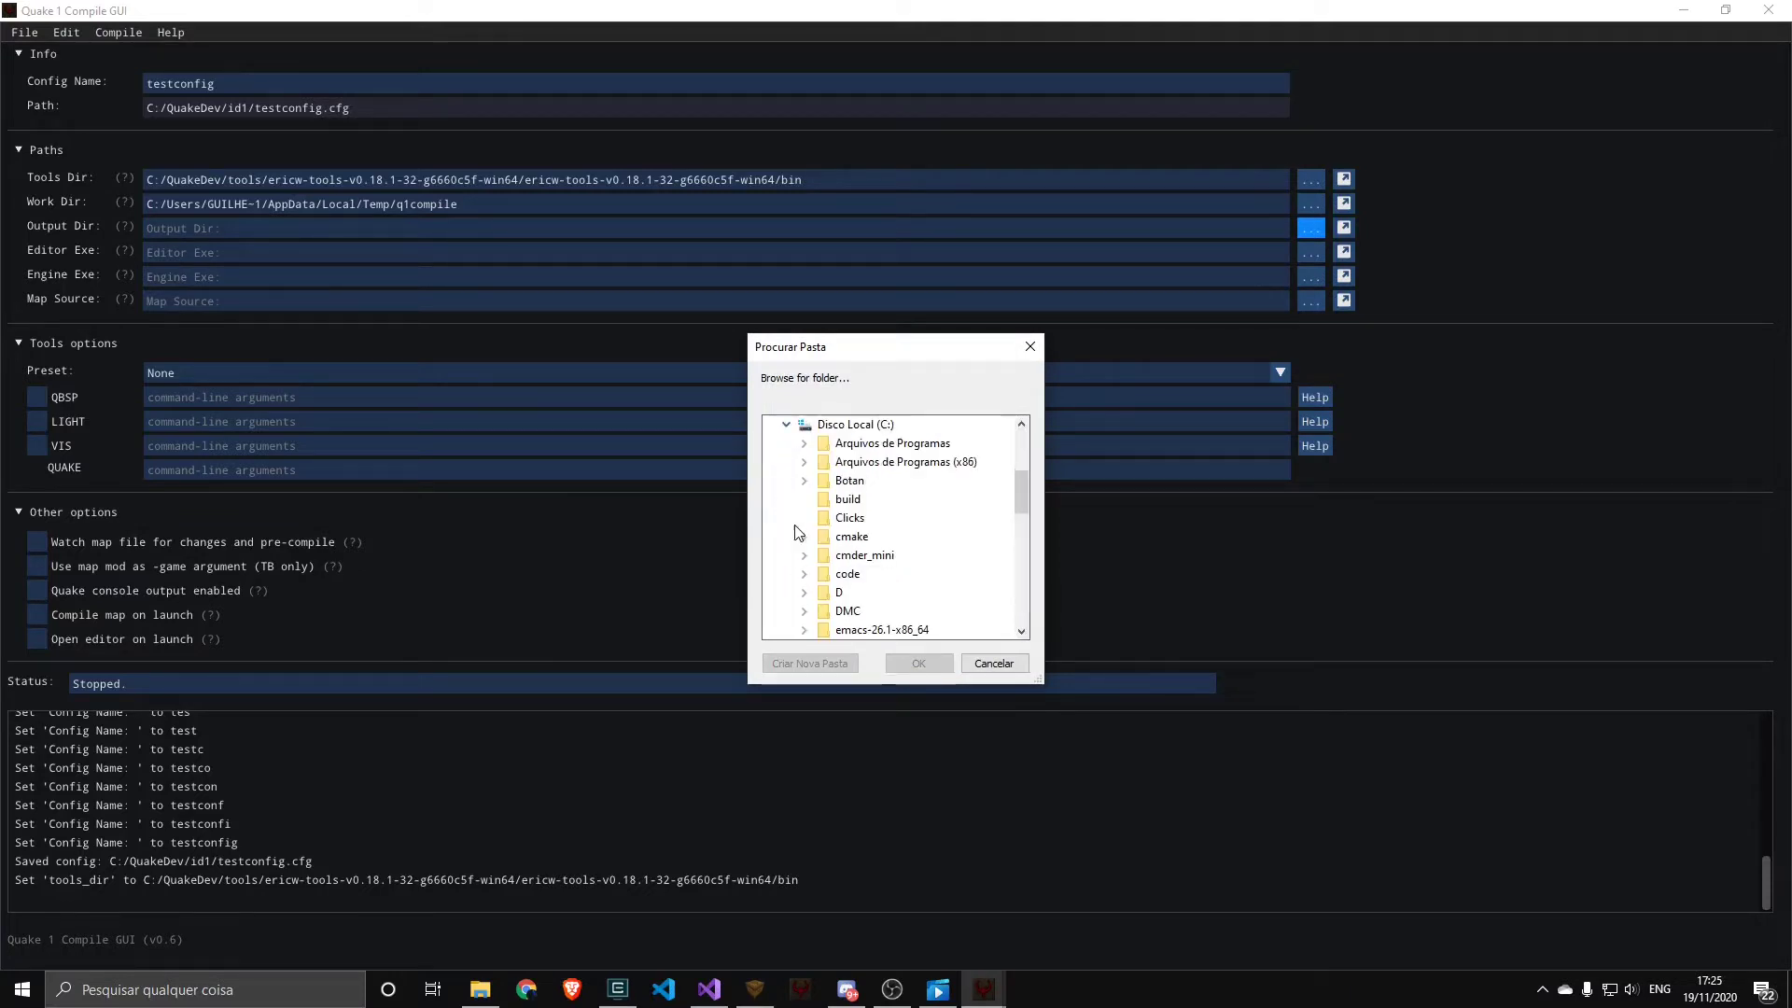
{"action": "scroll", "coordinate": [797, 519], "scroll_direction": "down", "scroll_amount": 4}
{"action": "scroll", "coordinate": [798, 519], "scroll_direction": "down", "scroll_amount": 5}
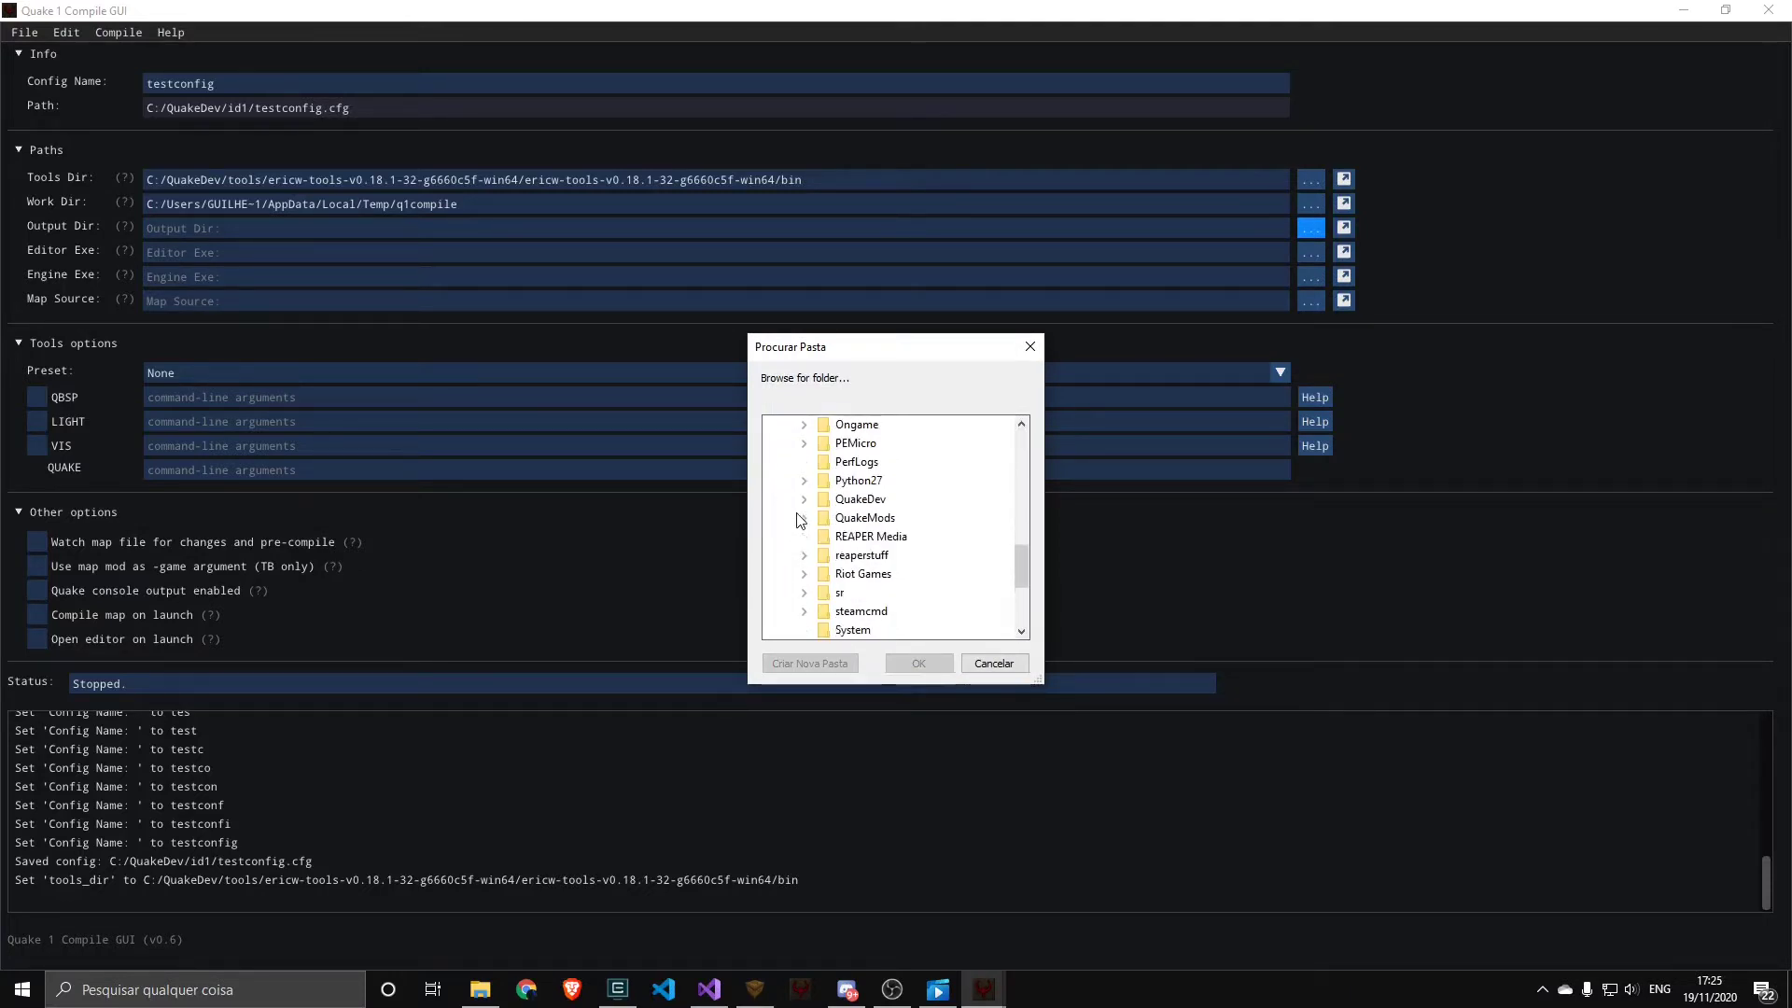
{"action": "left_click", "coordinate": [805, 509]}
{"action": "scroll", "coordinate": [804, 509], "scroll_direction": "down", "scroll_amount": 5}
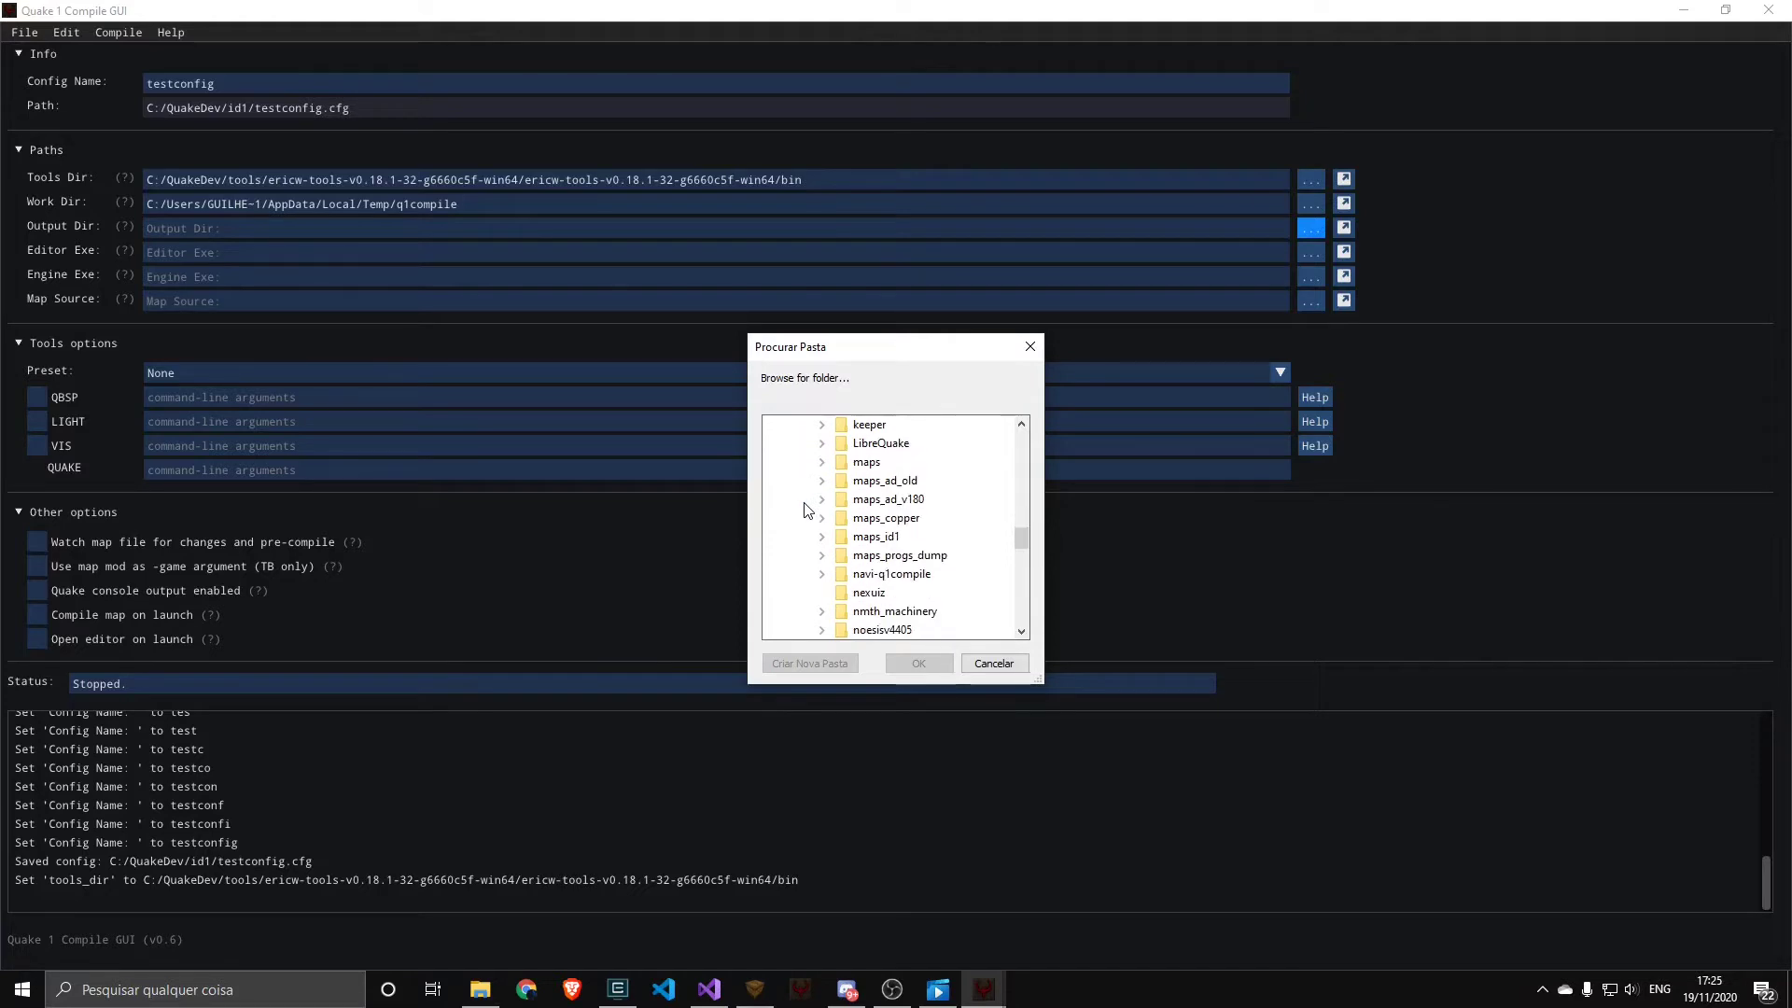
{"action": "double_click", "coordinate": [868, 517]}
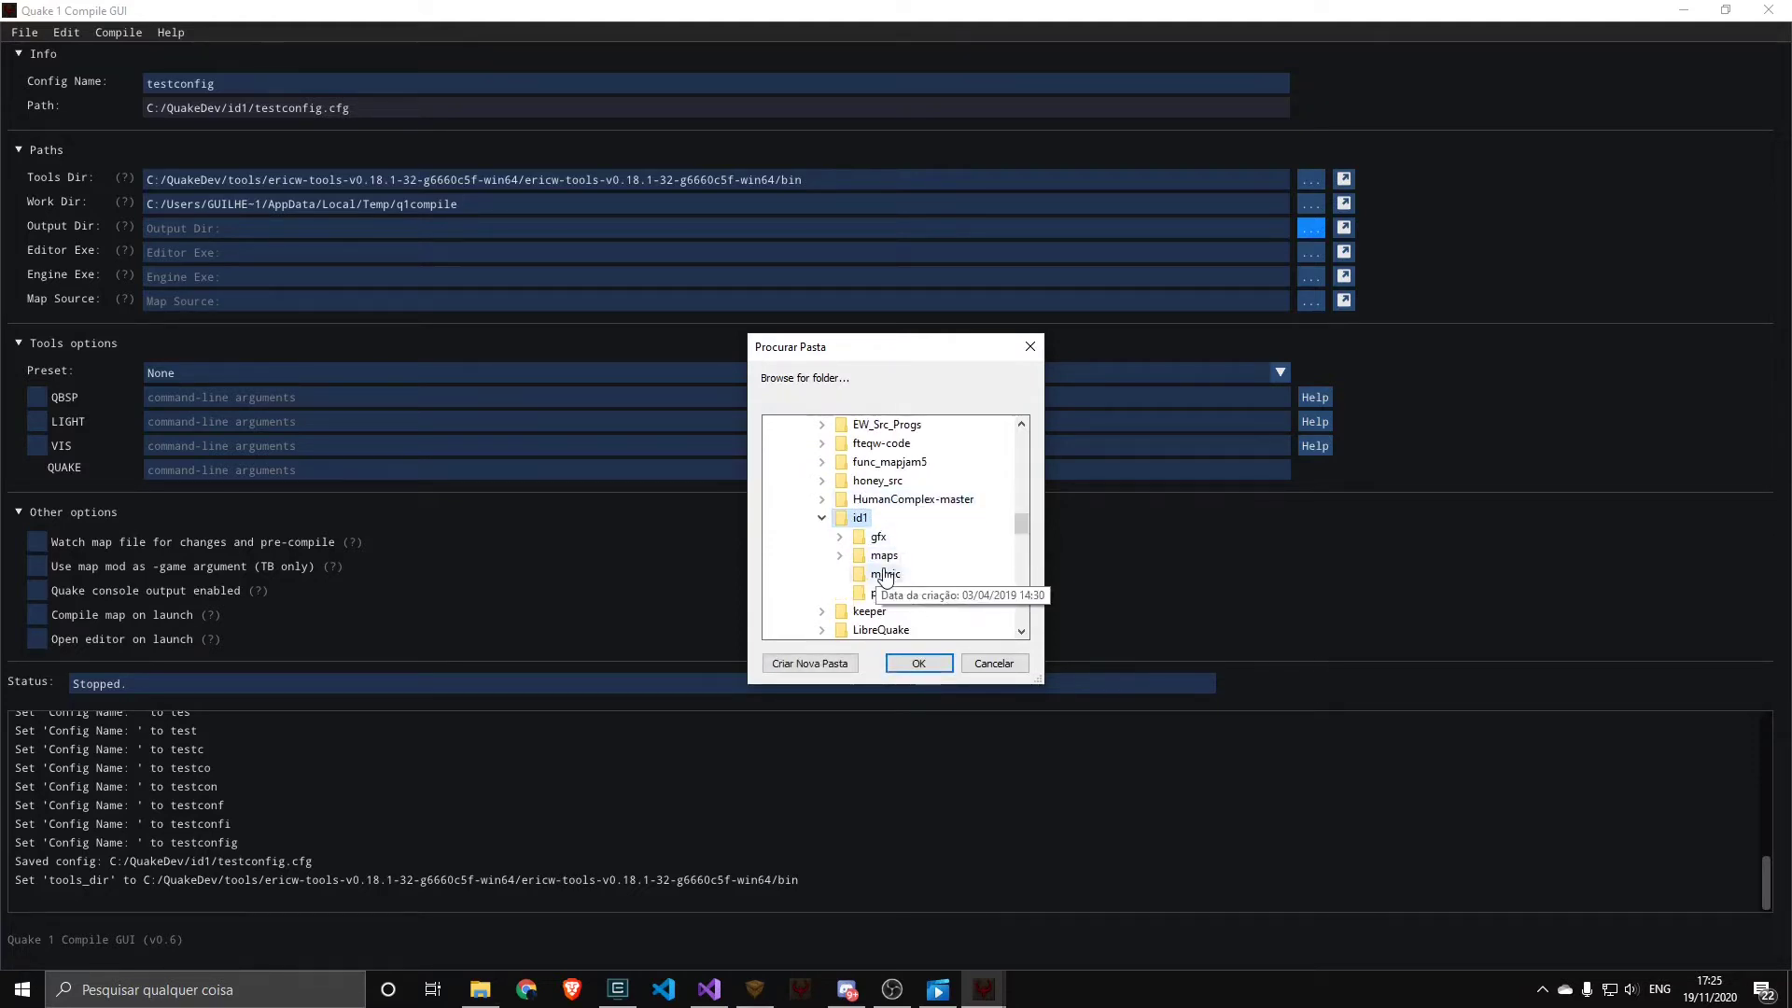
{"action": "double_click", "coordinate": [884, 555]}
{"action": "left_click", "coordinate": [919, 663]}
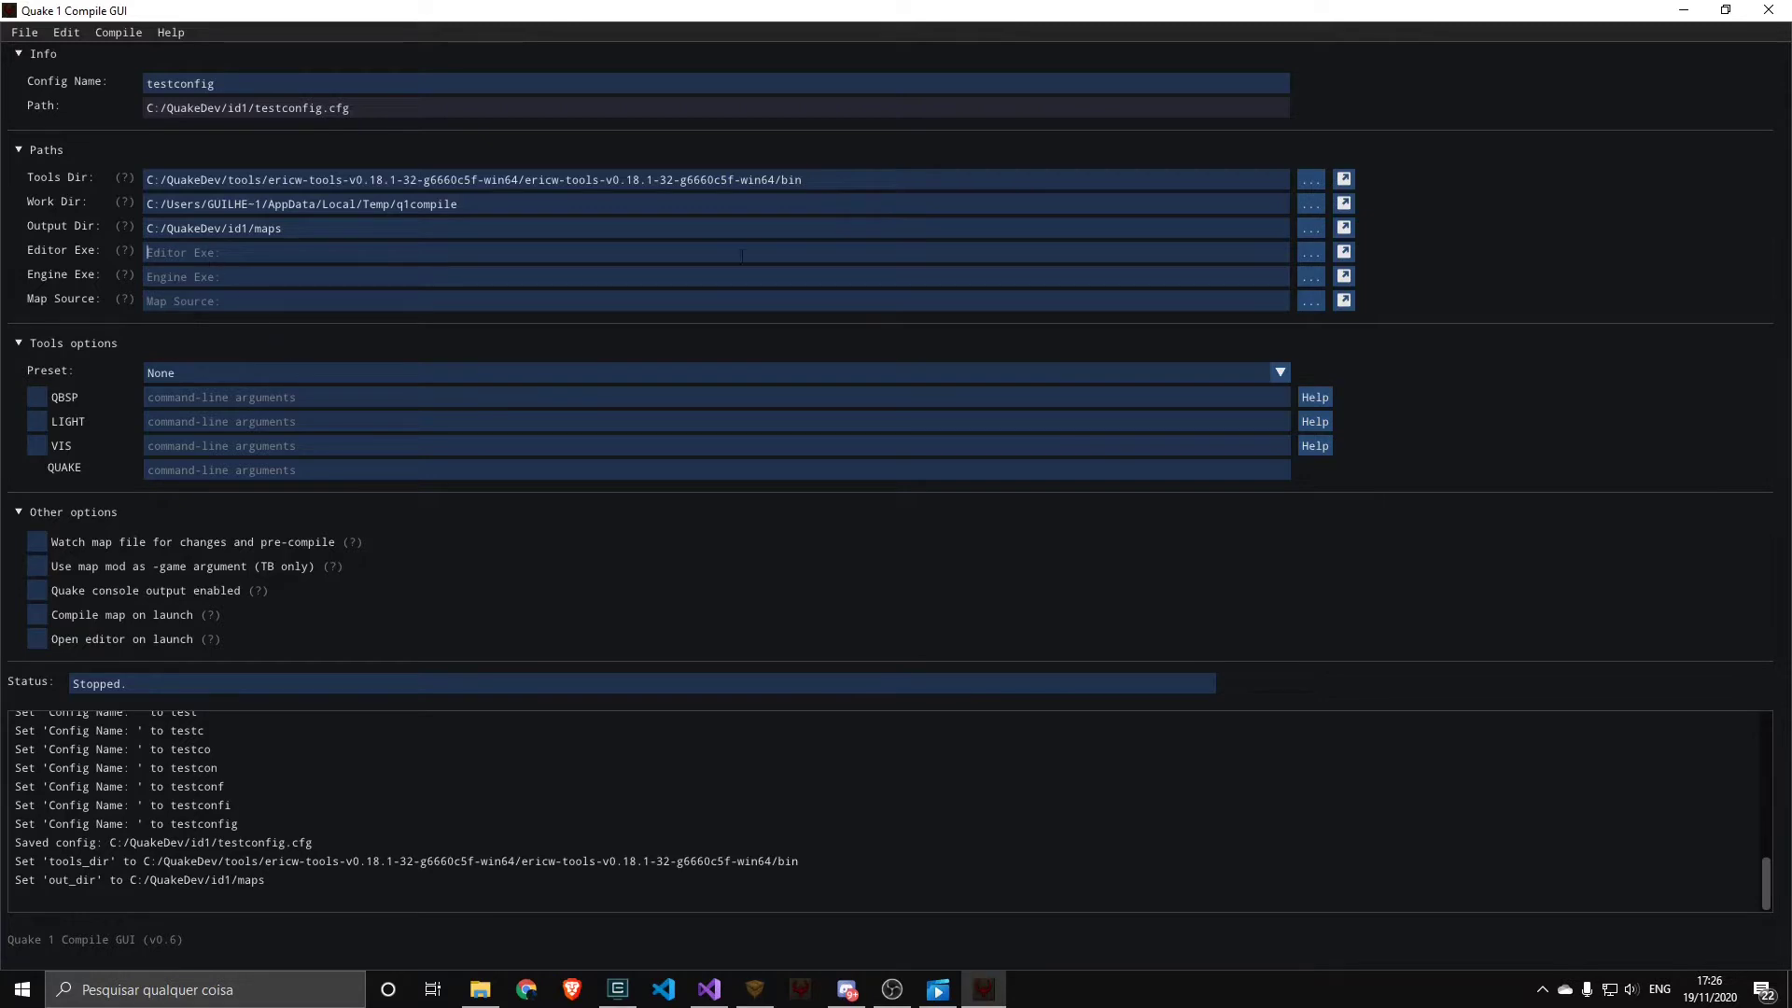
Set the editor executable to C:/QuakeDev/TrenchBroom/TrenchBroom.exe
{"action": "left_click", "coordinate": [1316, 255]}
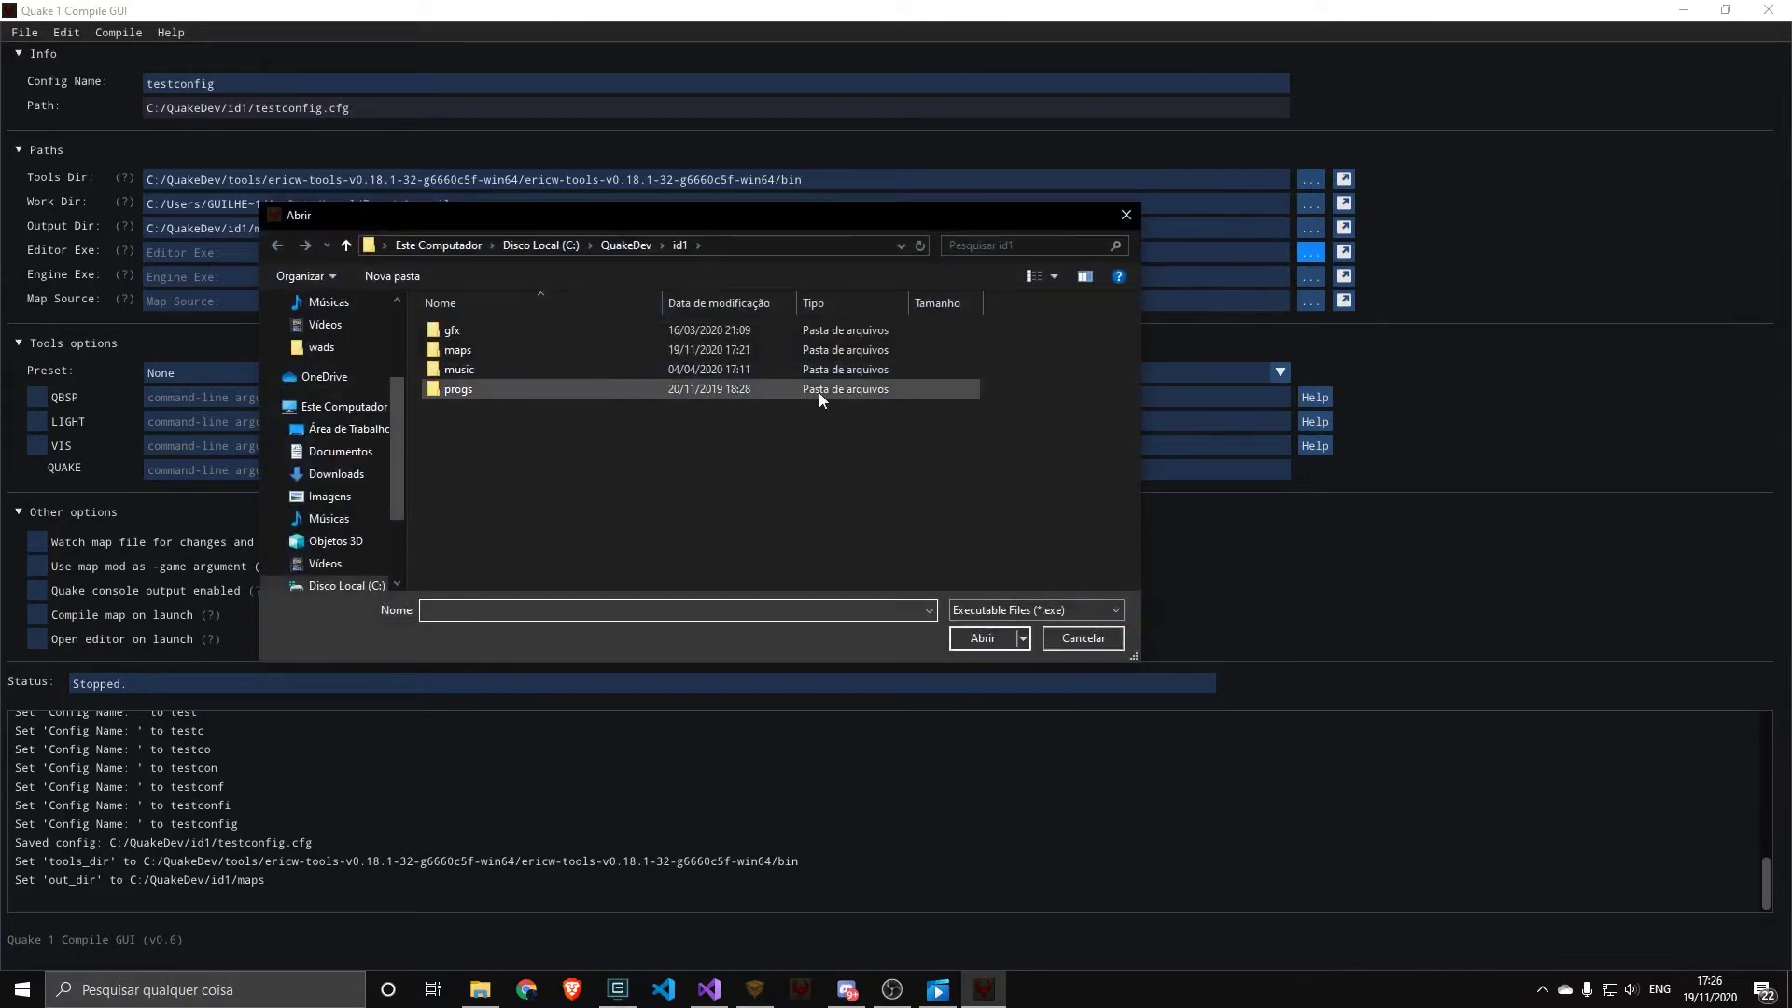
{"action": "left_click", "coordinate": [612, 246]}
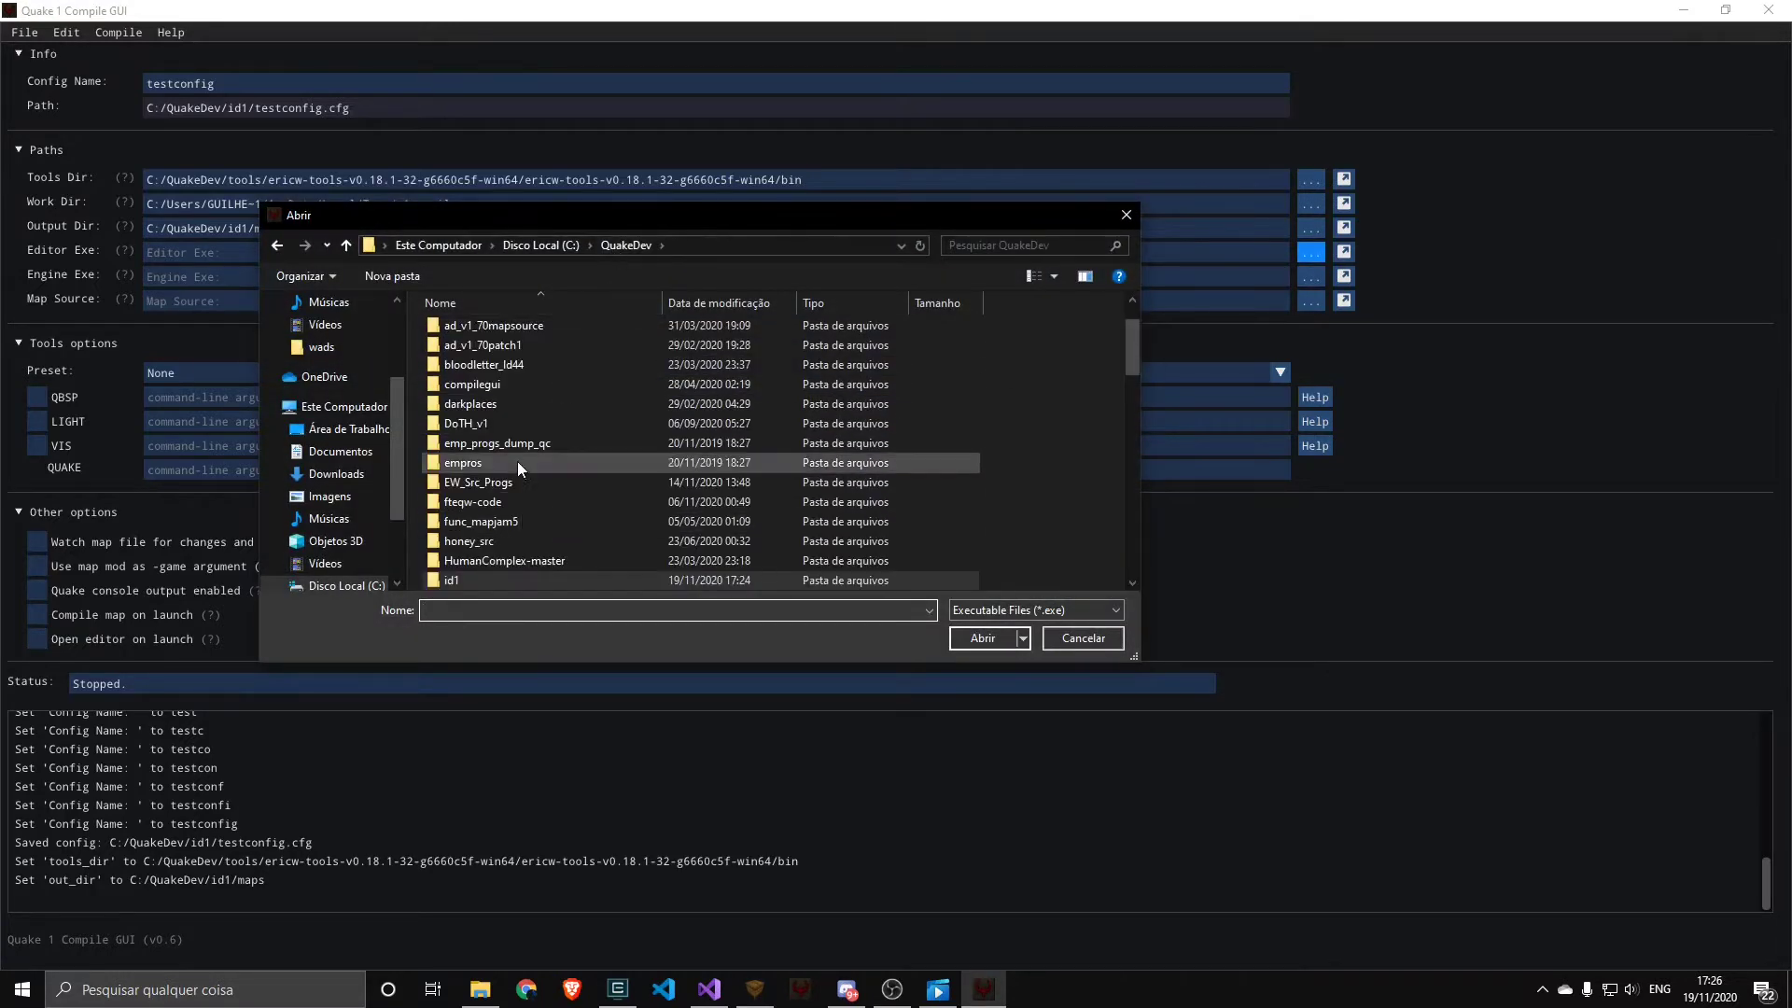
{"action": "scroll", "coordinate": [515, 461], "scroll_direction": "down", "scroll_amount": 9}
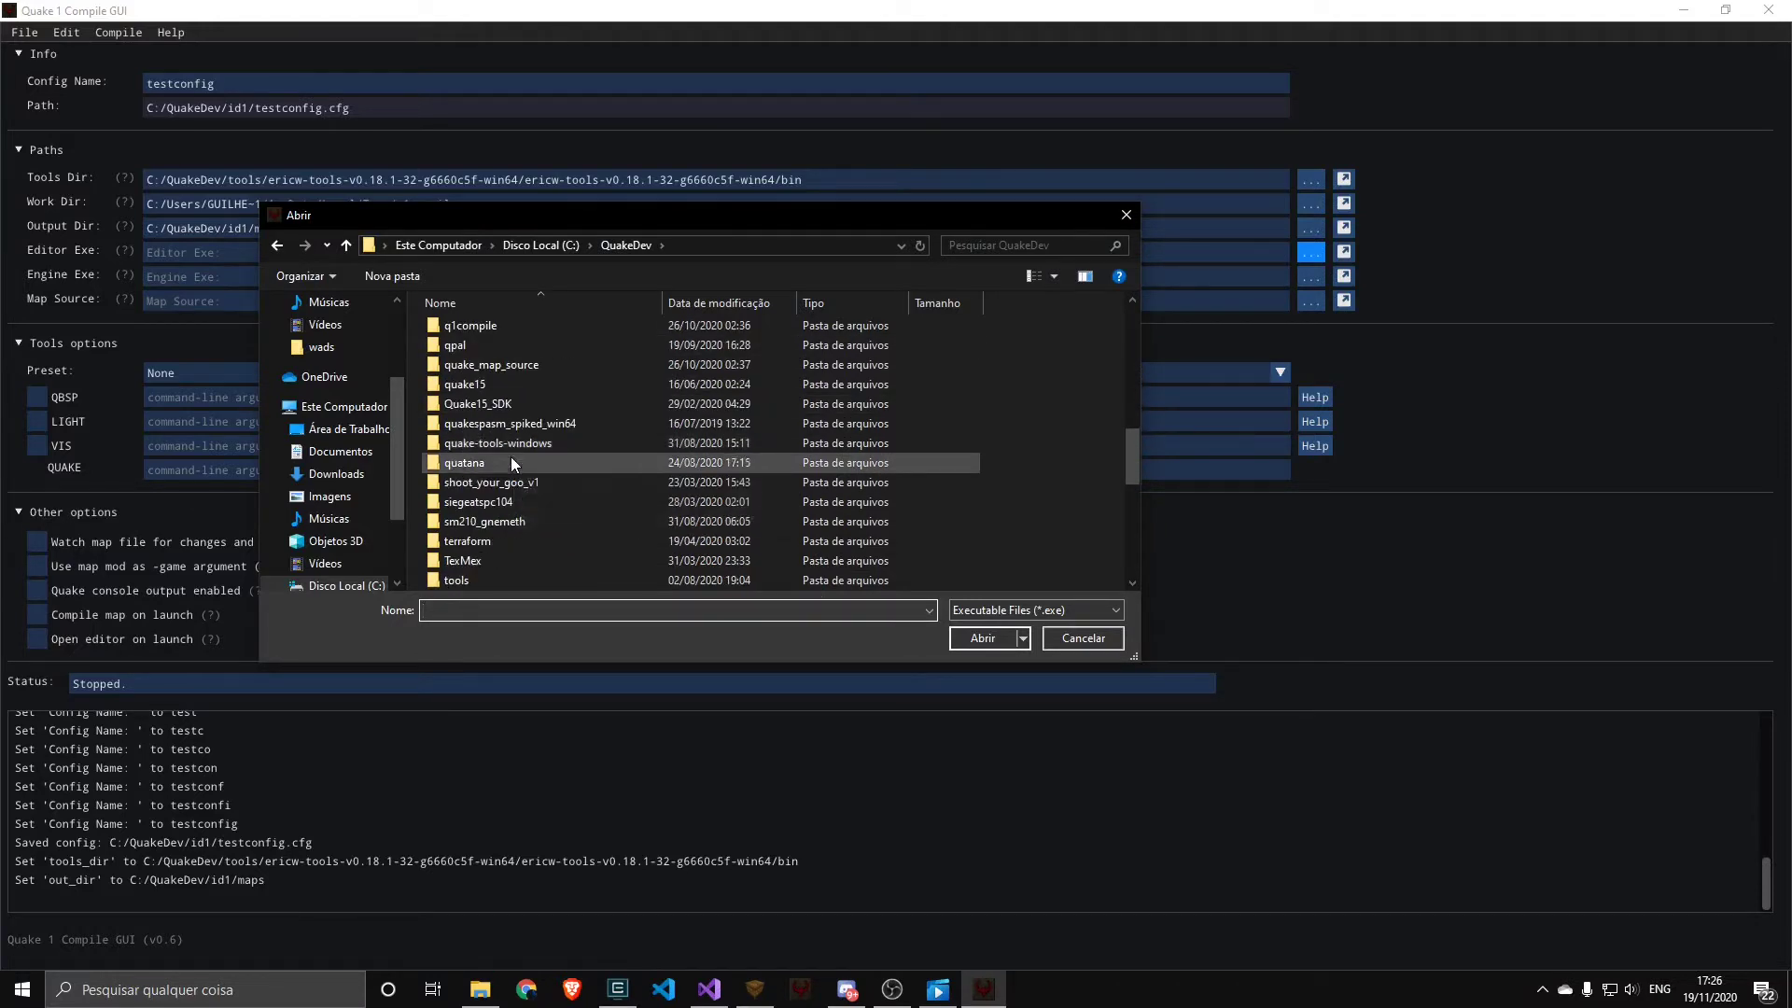
{"action": "scroll", "coordinate": [510, 461], "scroll_direction": "down", "scroll_amount": 3}
{"action": "double_click", "coordinate": [493, 366]}
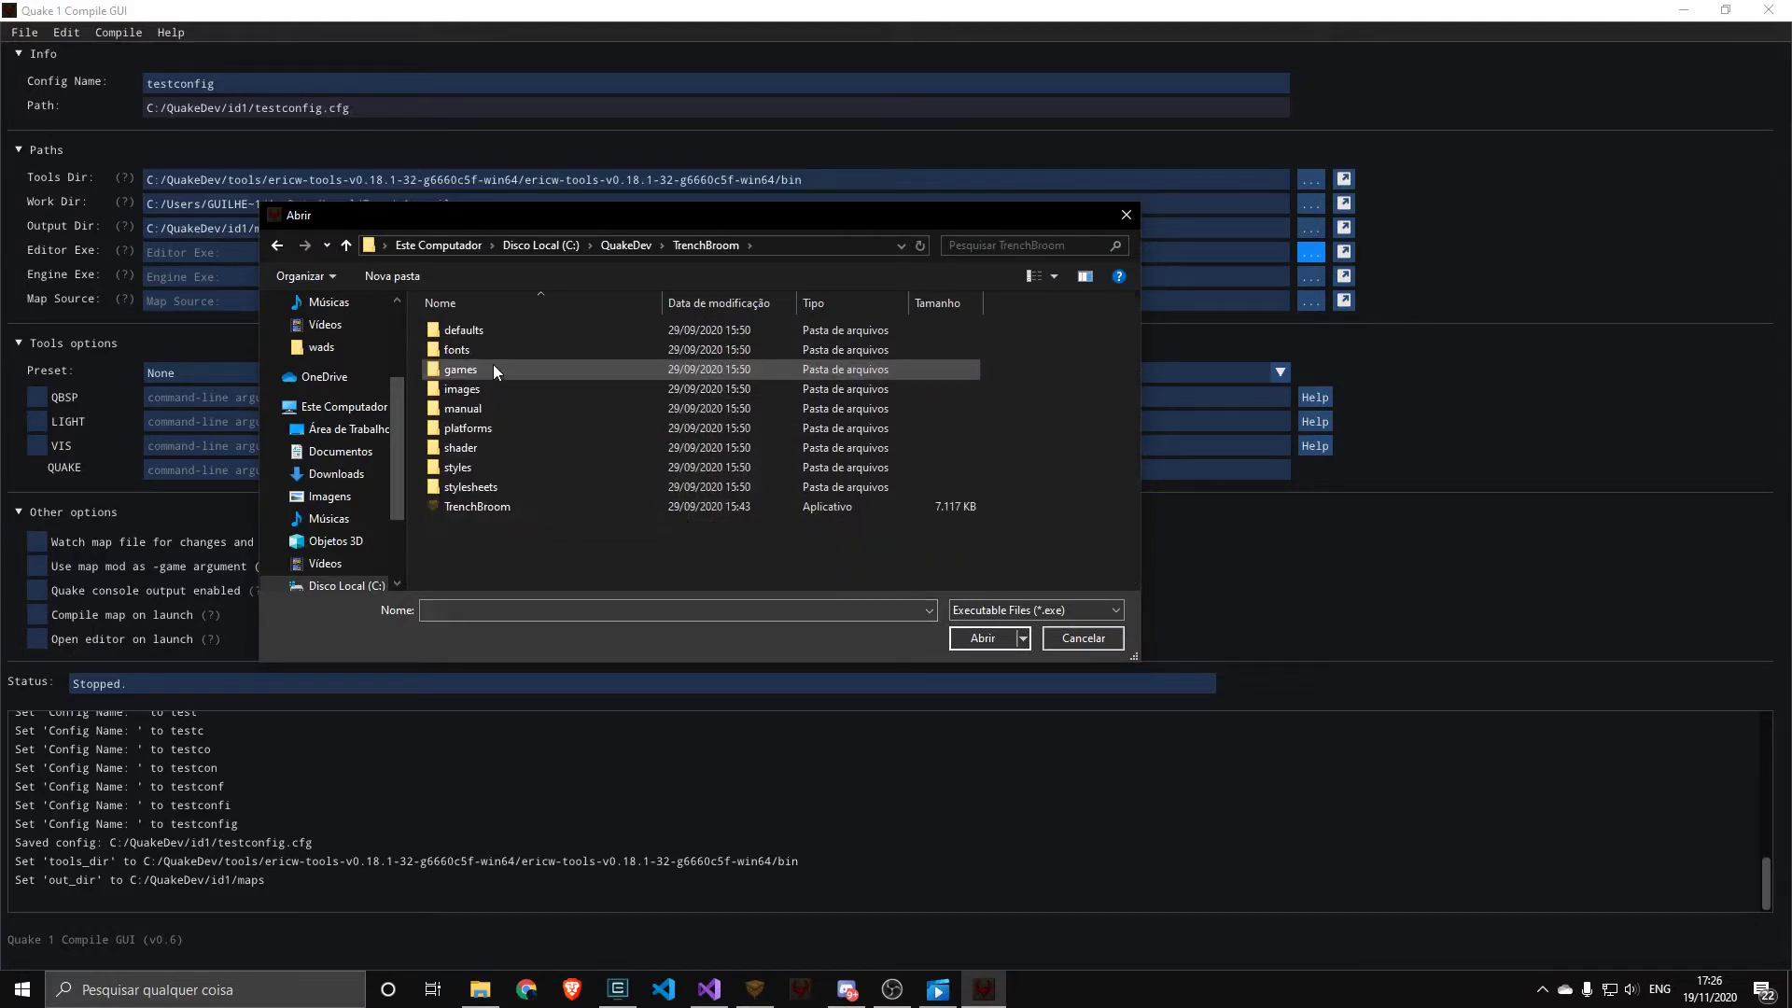
{"action": "left_click", "coordinate": [478, 507]}
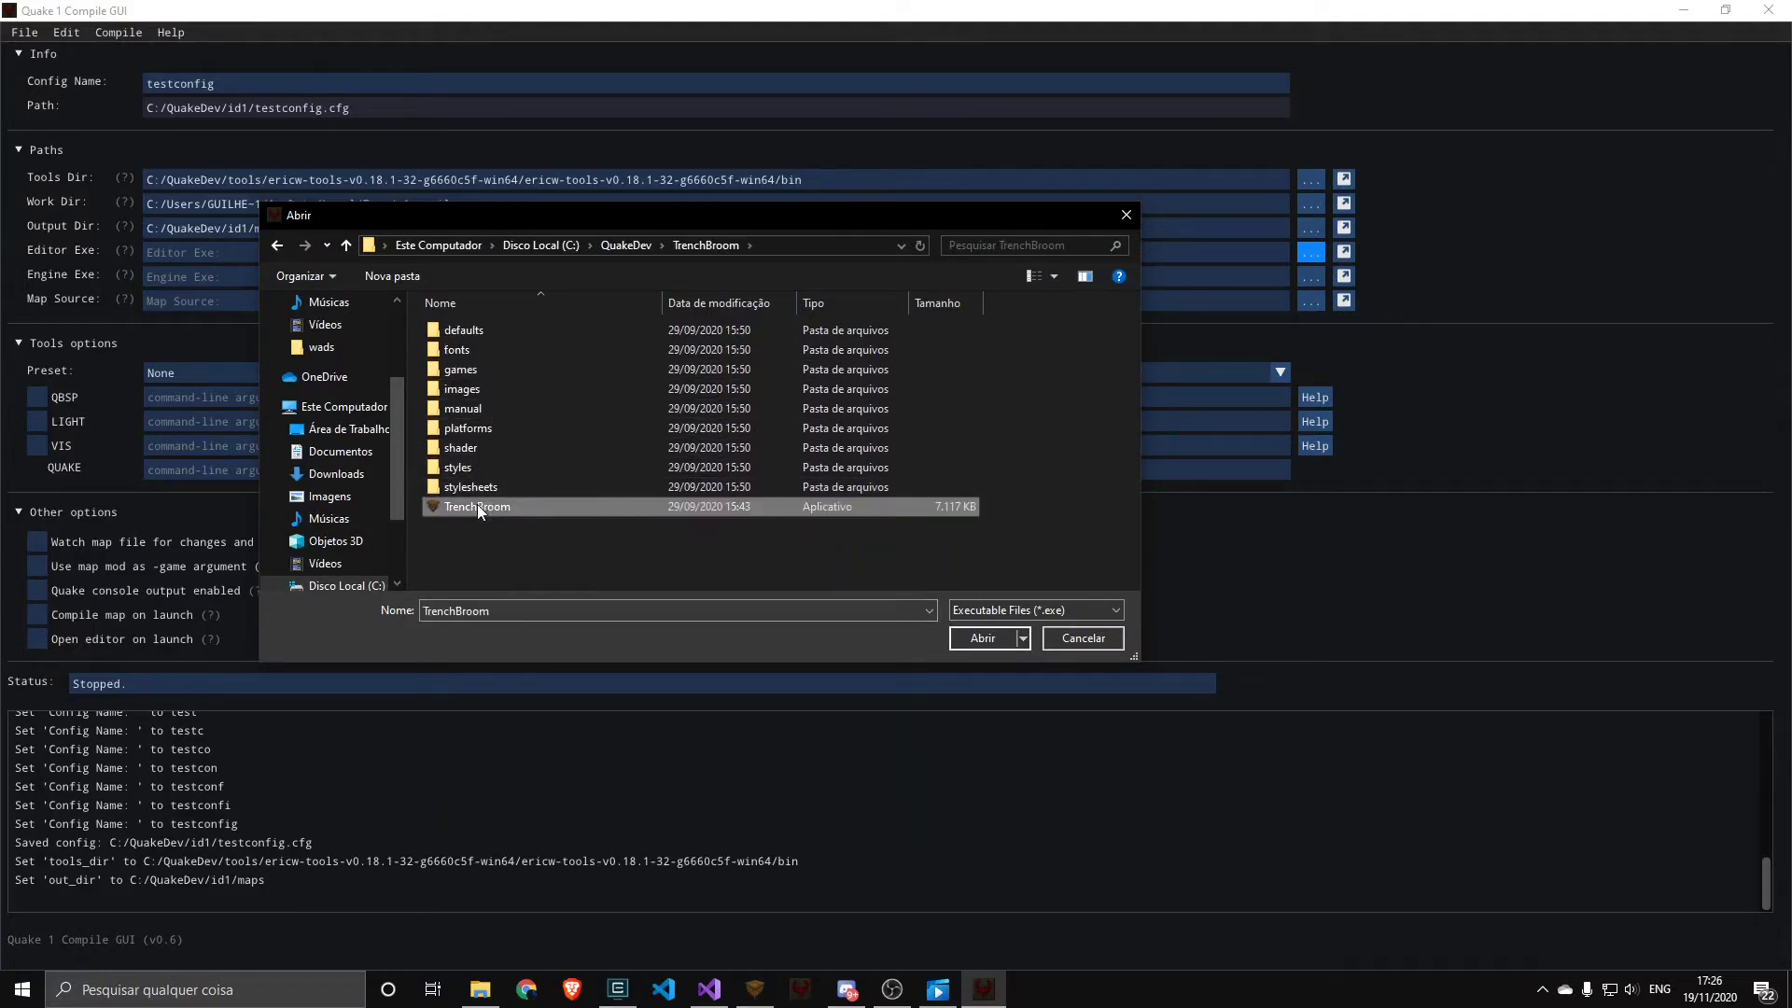
{"action": "left_click", "coordinate": [988, 641]}
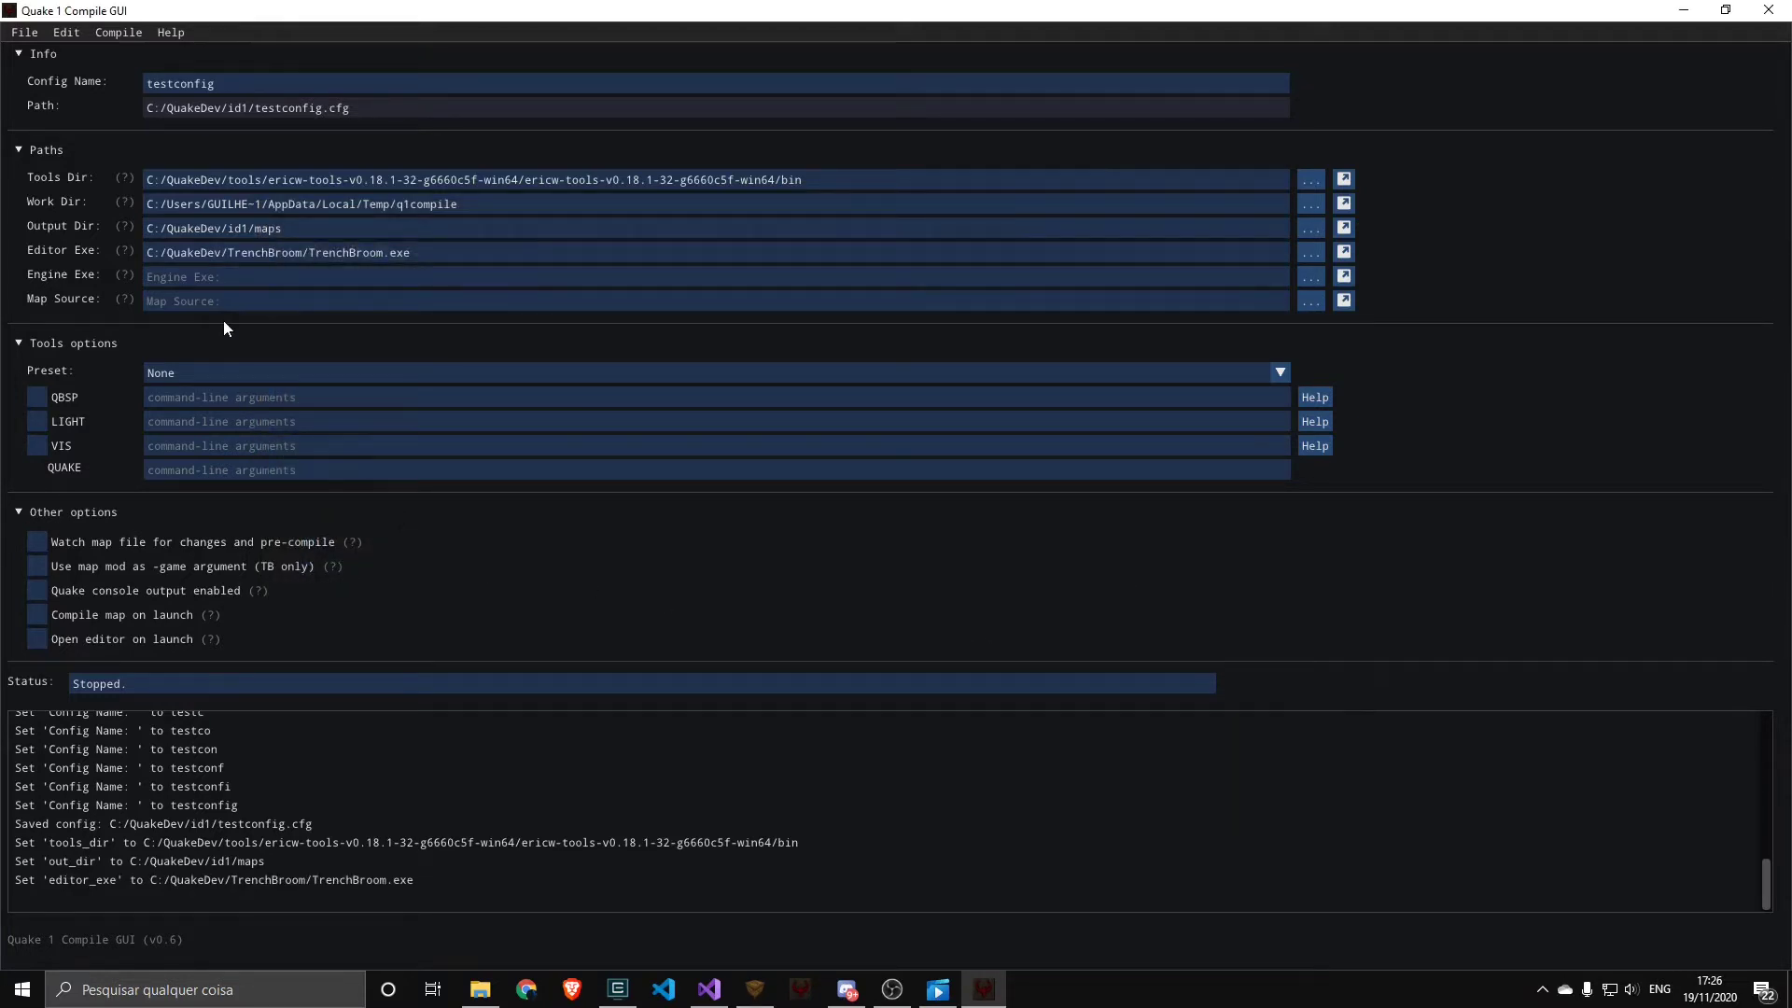
Set the engine executable to C:/QuakeDev/qss.exe
{"action": "left_click", "coordinate": [202, 277]}
{"action": "left_click", "coordinate": [1306, 279]}
{"action": "left_click", "coordinate": [627, 246]}
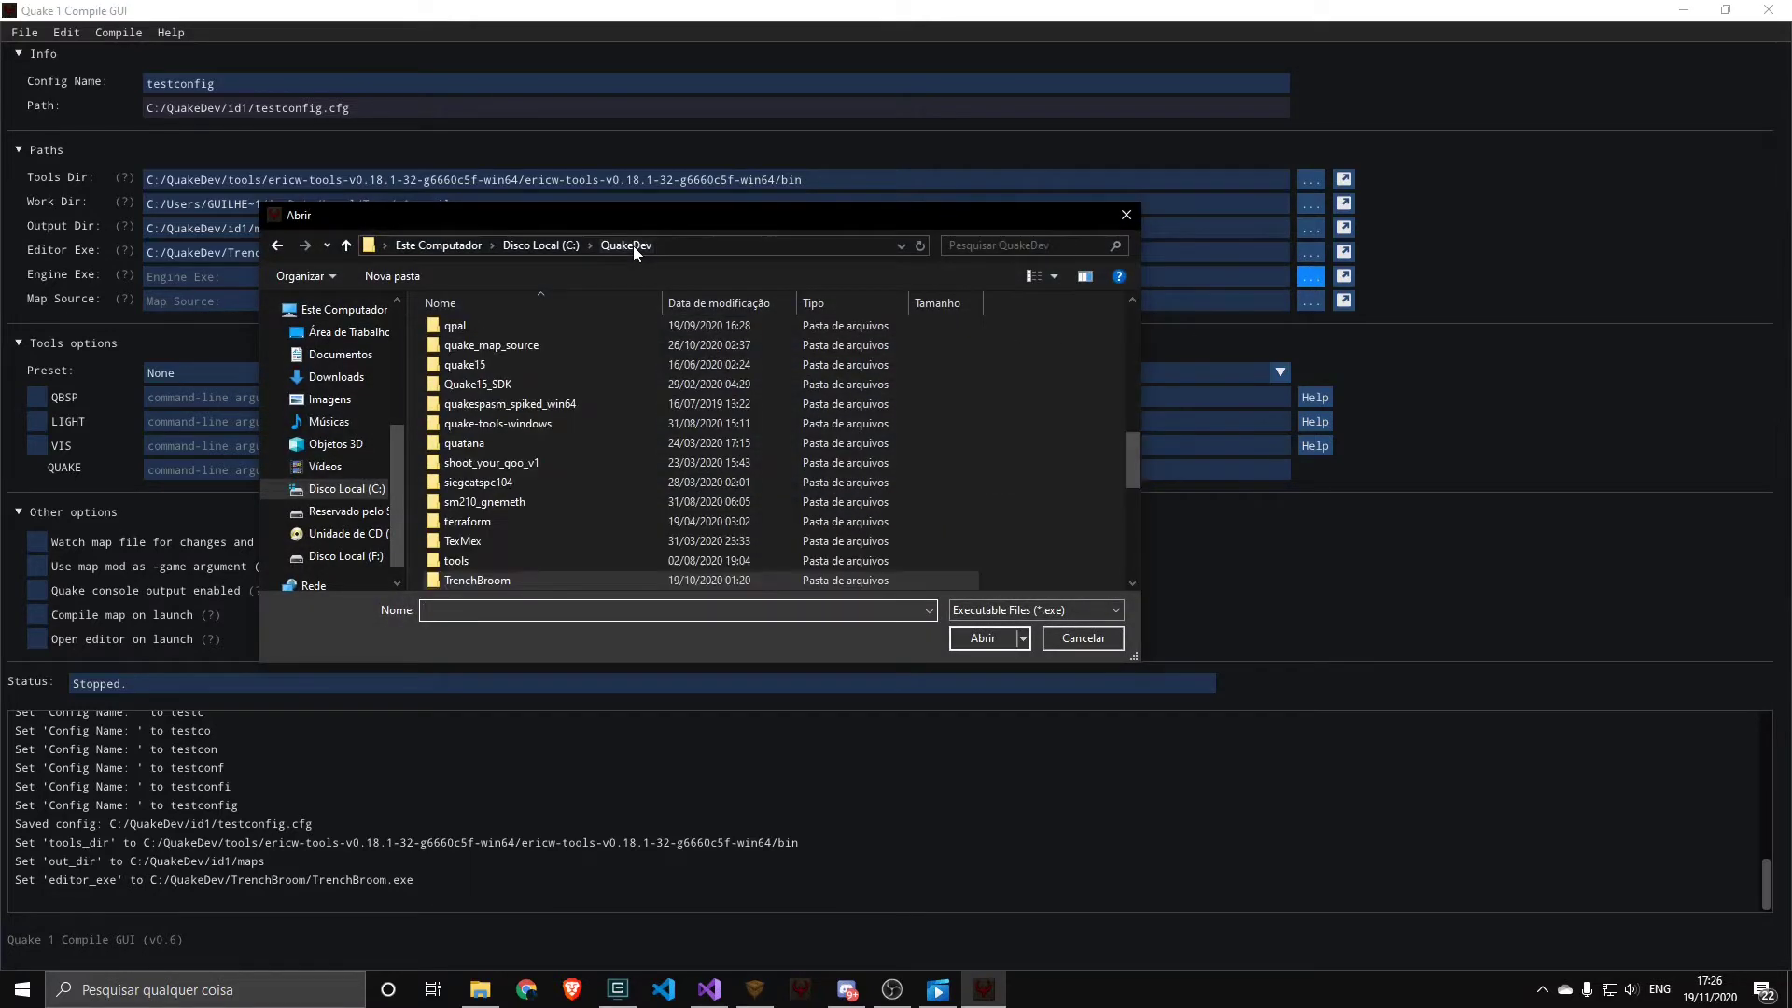
{"action": "left_click_drag", "start_coordinate": [1137, 467], "coordinate": [1127, 558]}
{"action": "double_click", "coordinate": [473, 501]}
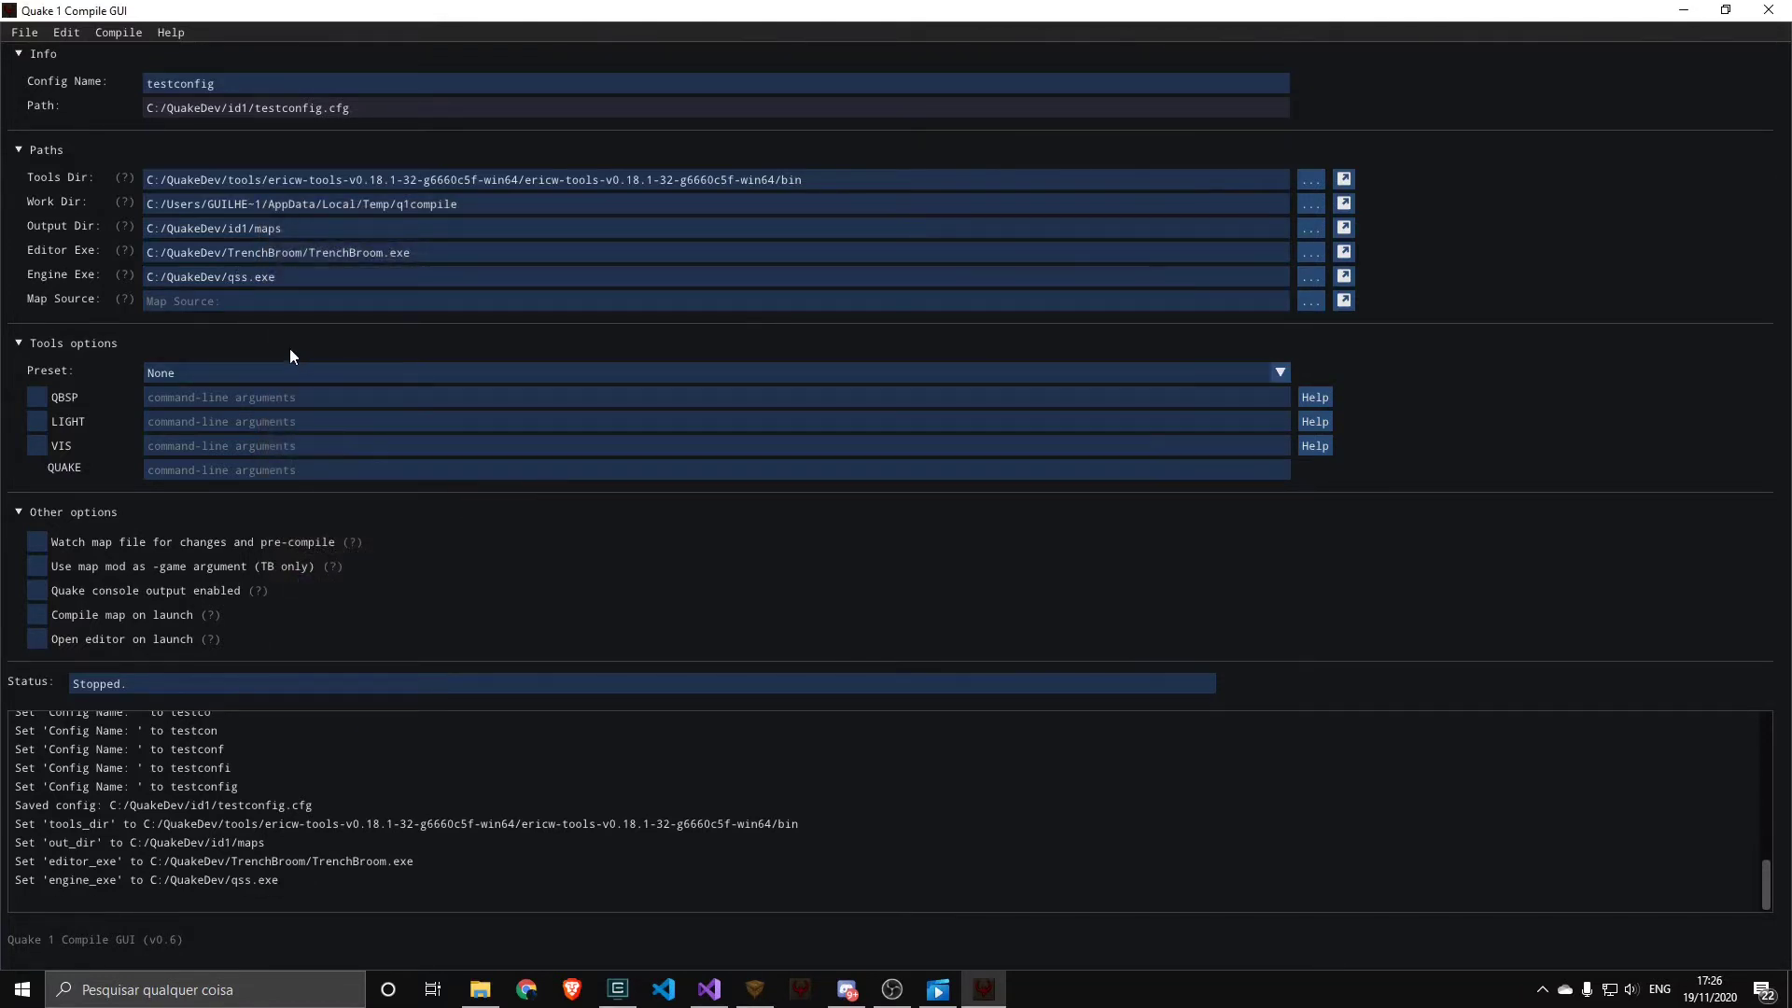
Set the map source to q1compile_test.map in C:/QuakeDev/id1/maps
{"action": "left_click", "coordinate": [1310, 299]}
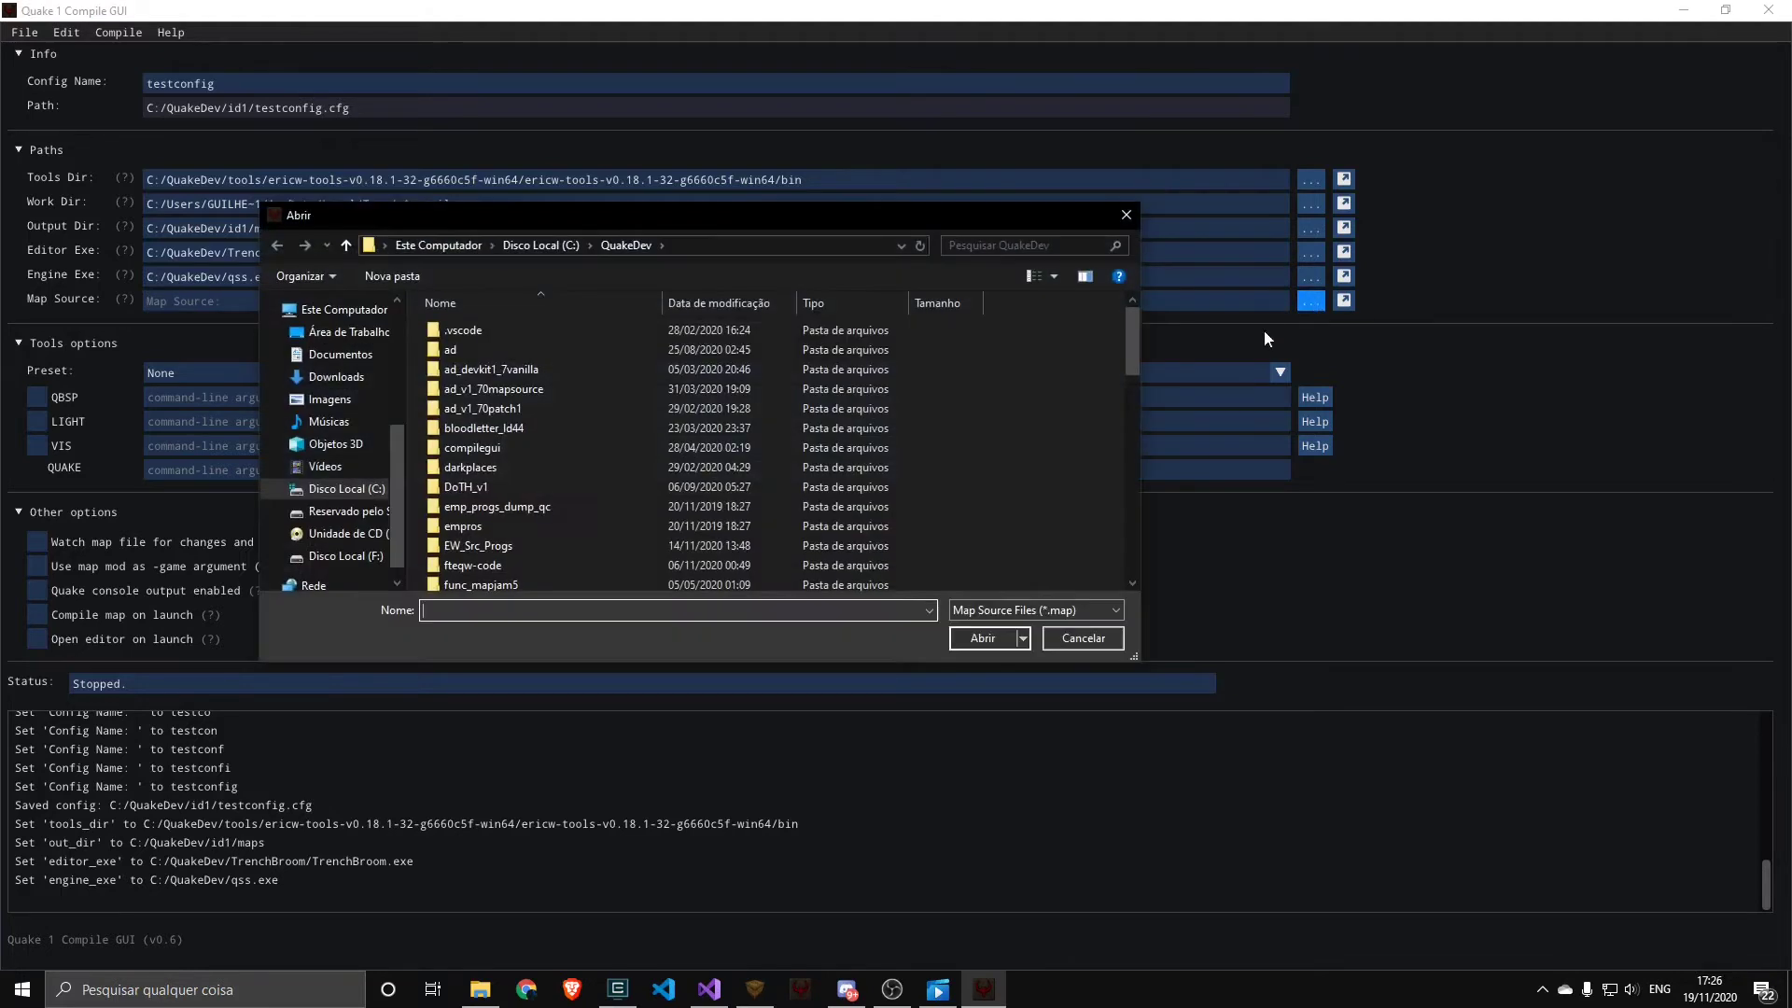
{"action": "left_click_drag", "start_coordinate": [1129, 359], "coordinate": [1127, 432]}
{"action": "double_click", "coordinate": [452, 349]}
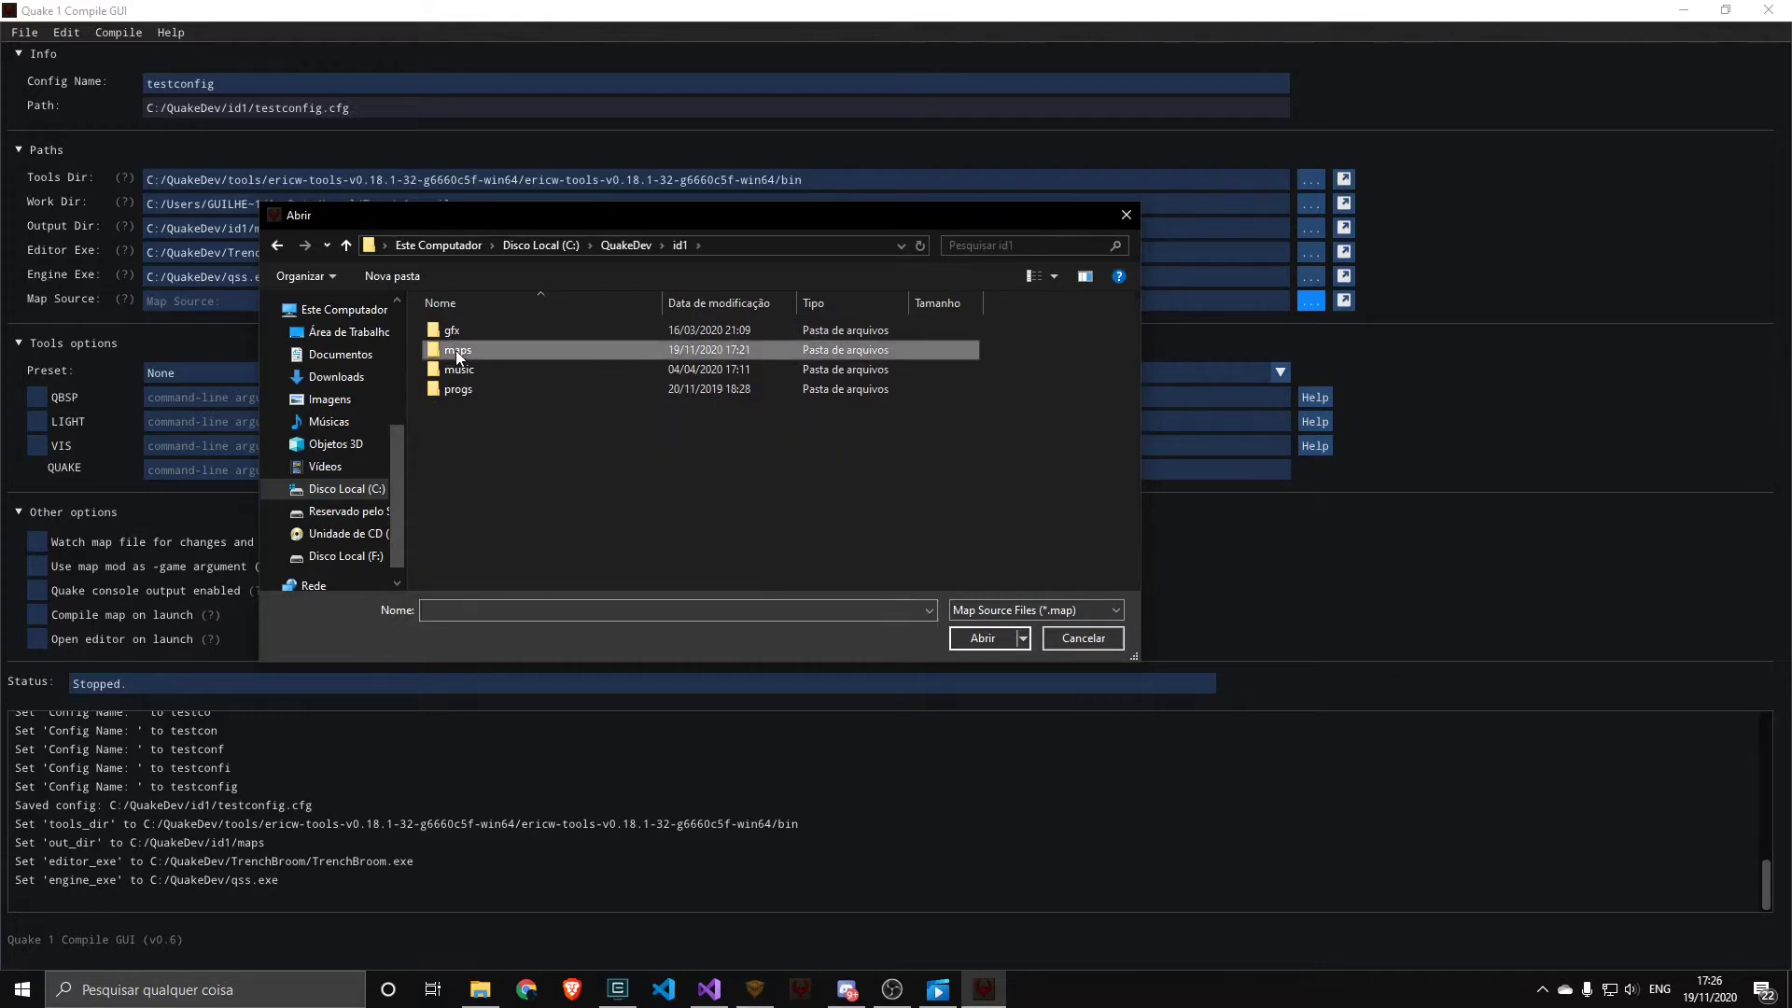
{"action": "double_click", "coordinate": [454, 349]}
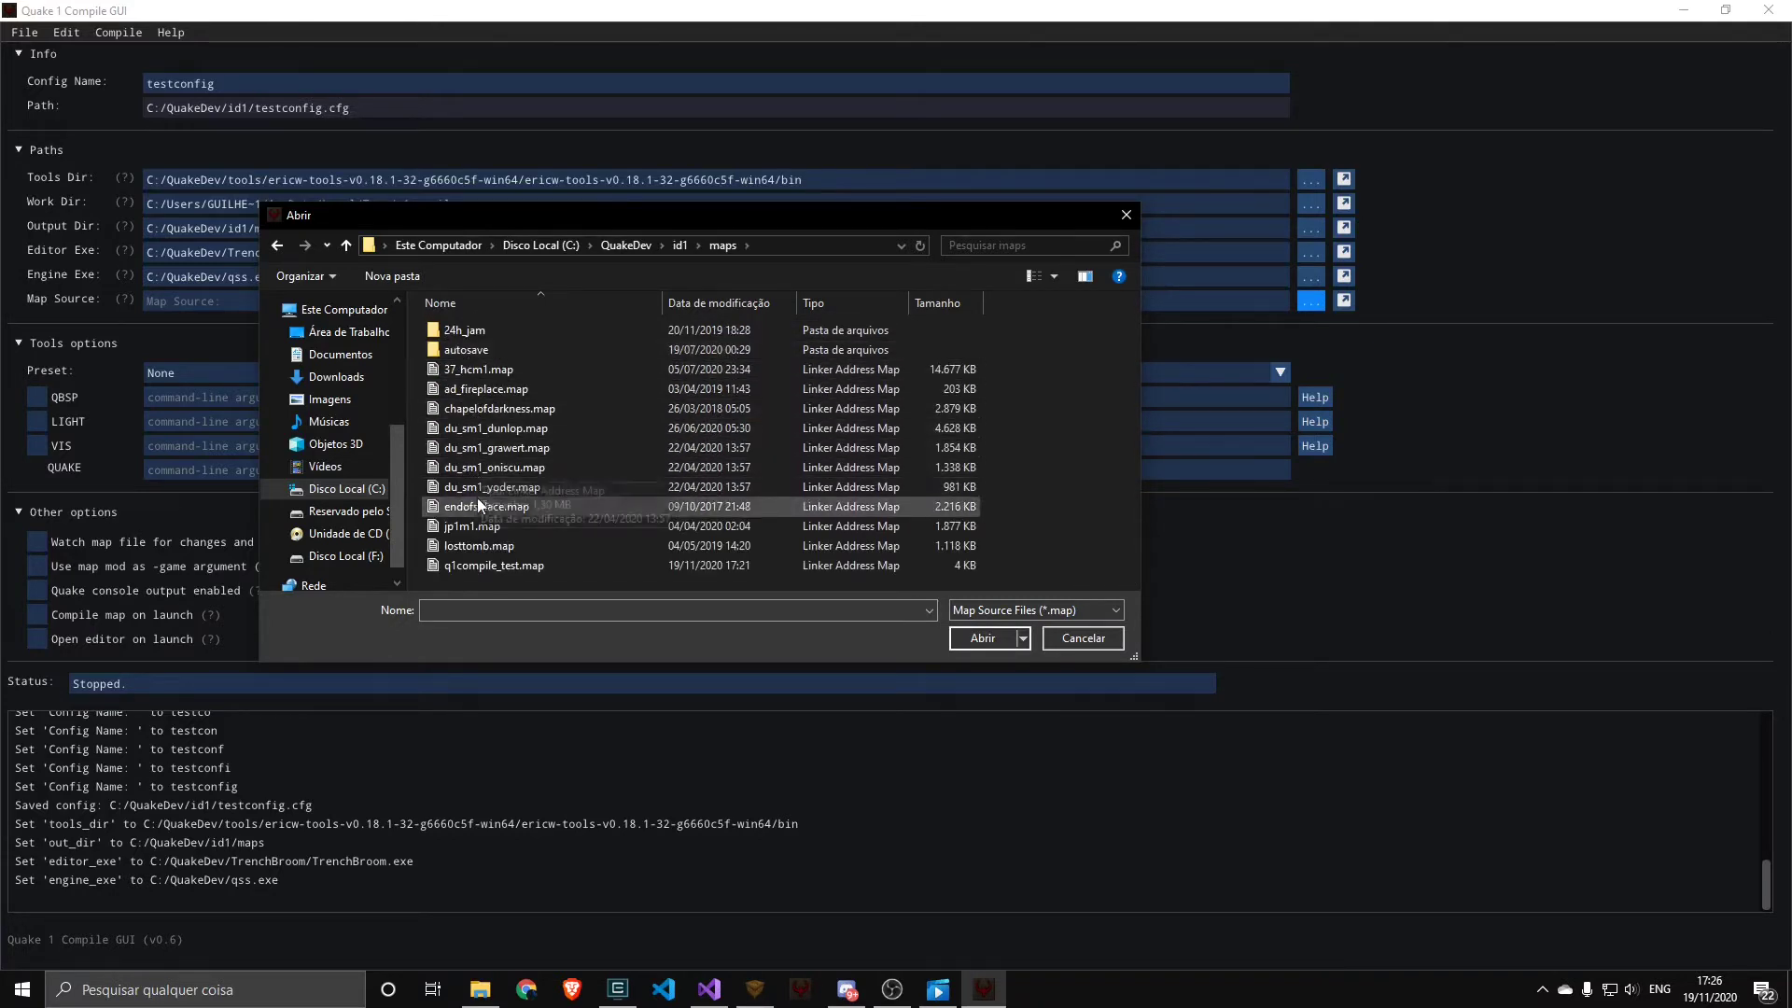
{"action": "double_click", "coordinate": [497, 566]}
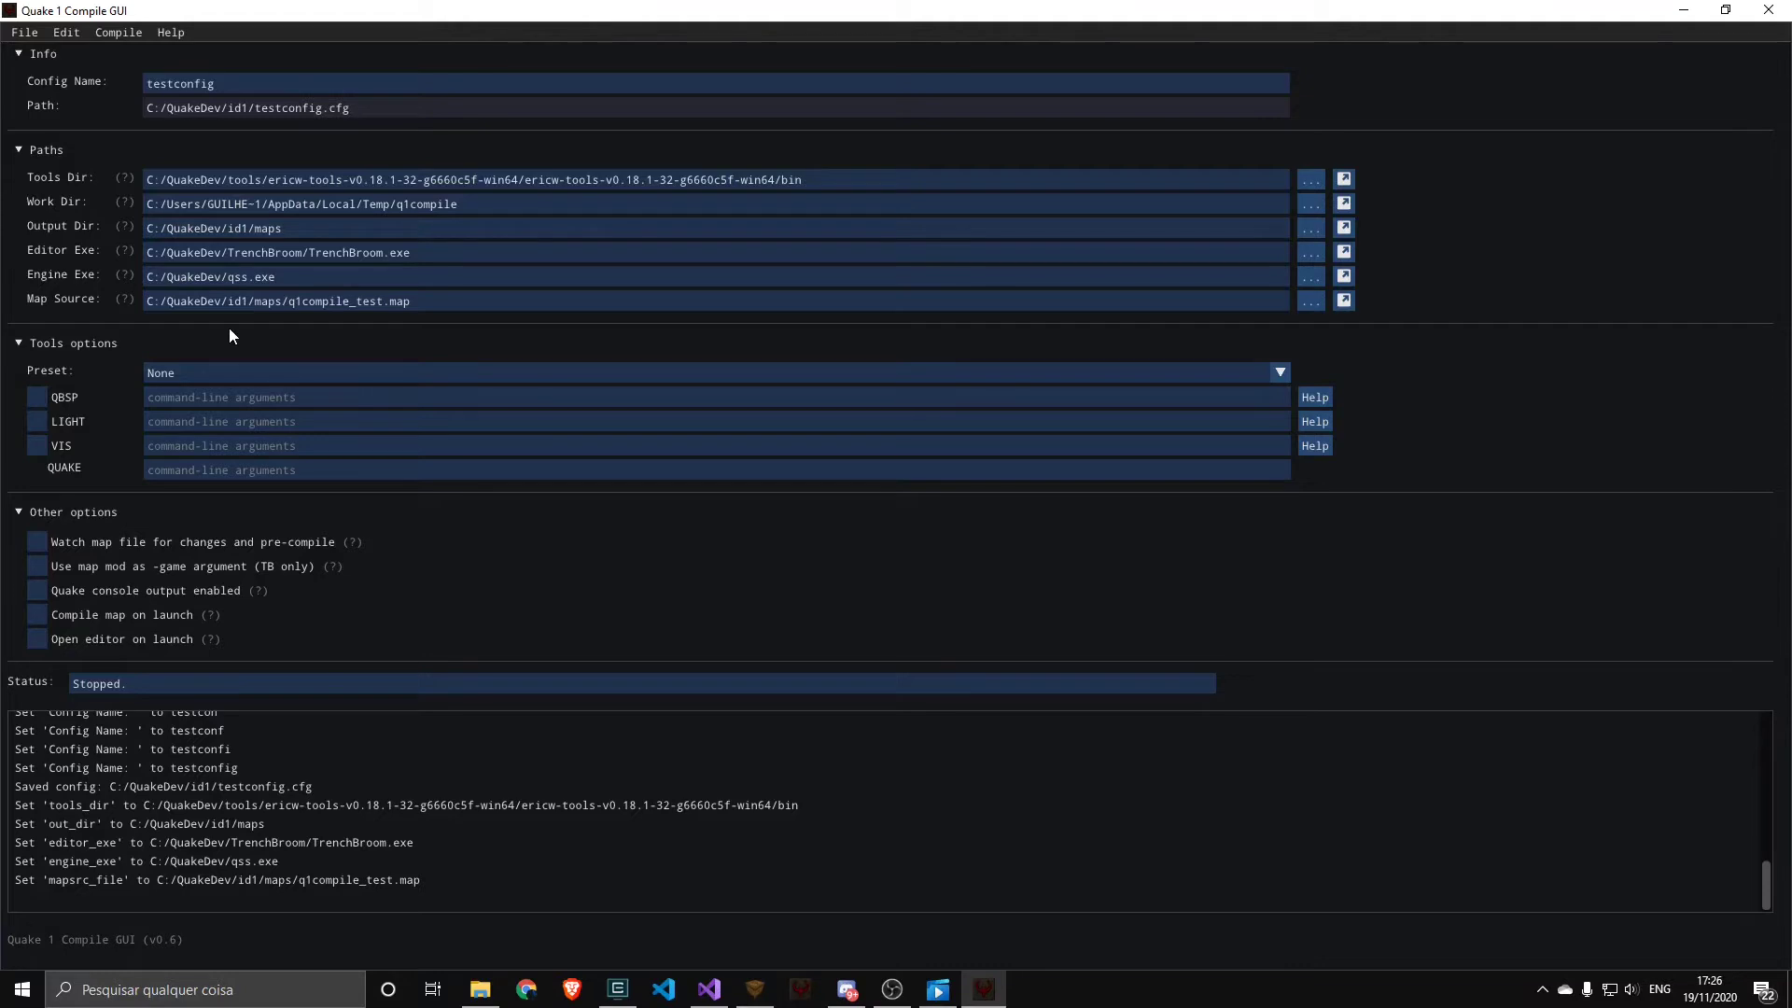
Enable the QBSP, LIGHT and VIS compile stages and save the config
{"action": "left_click", "coordinate": [69, 396]}
{"action": "left_click", "coordinate": [67, 421]}
{"action": "left_click", "coordinate": [65, 448]}
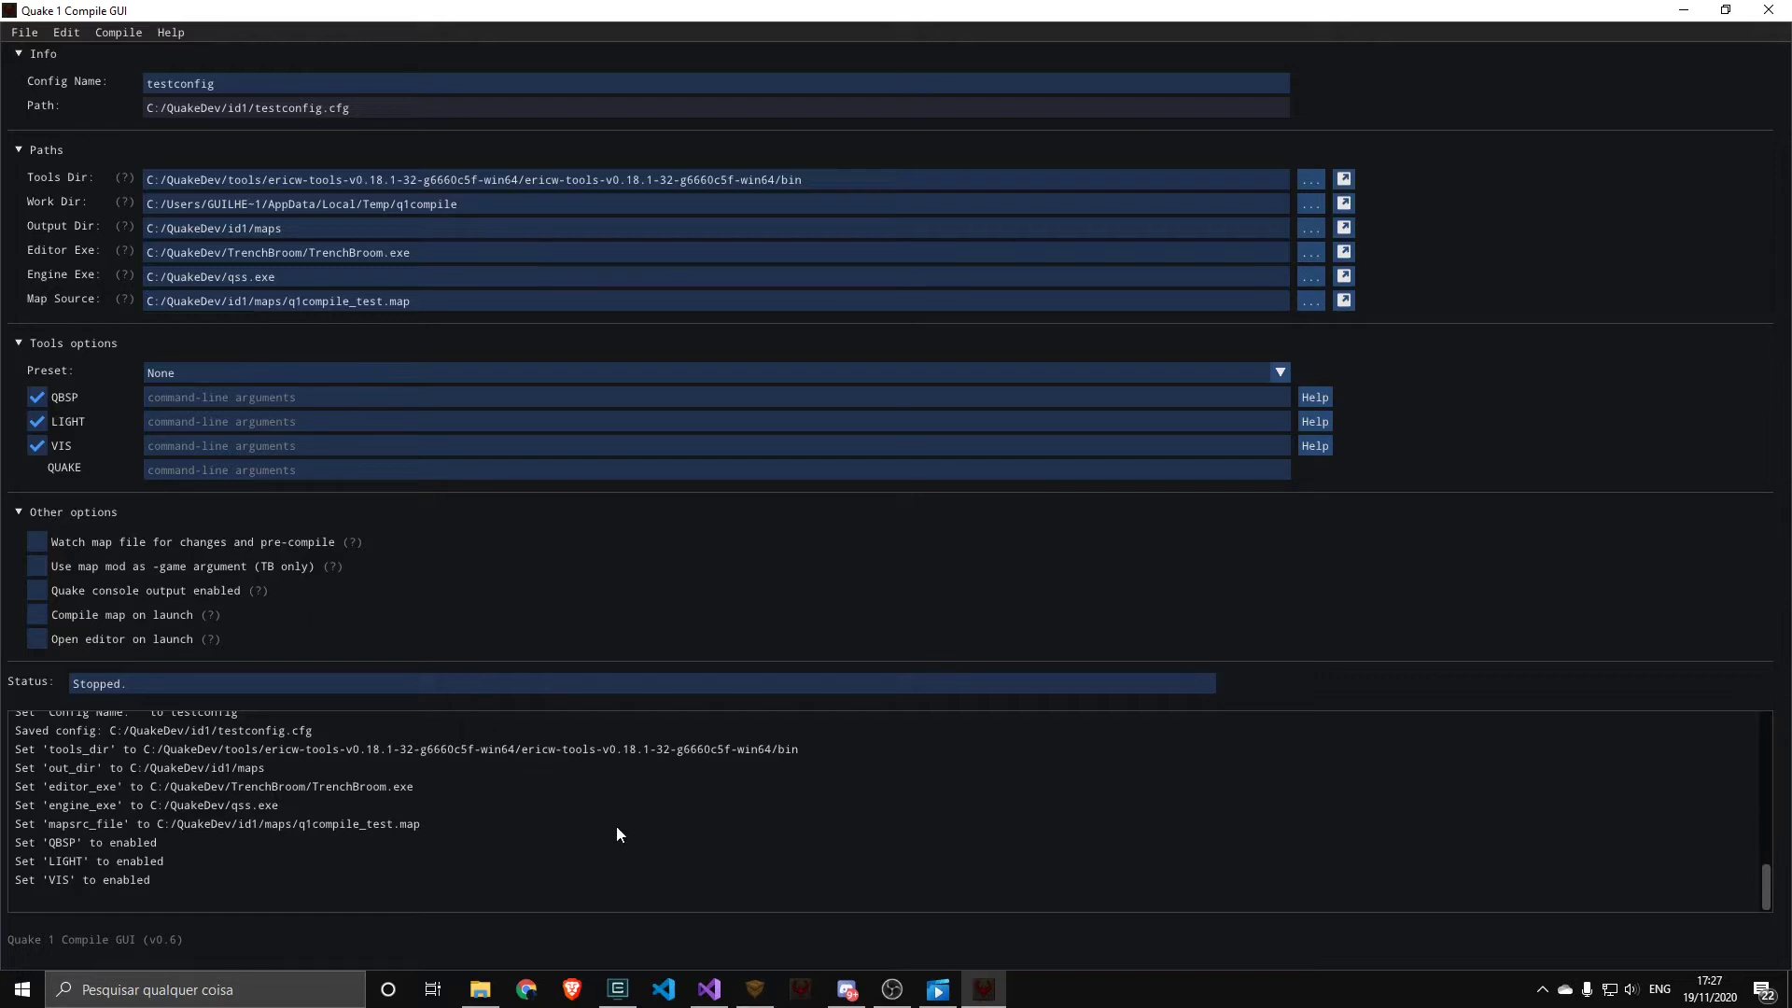
{"action": "key", "text": "ctrl+s"}
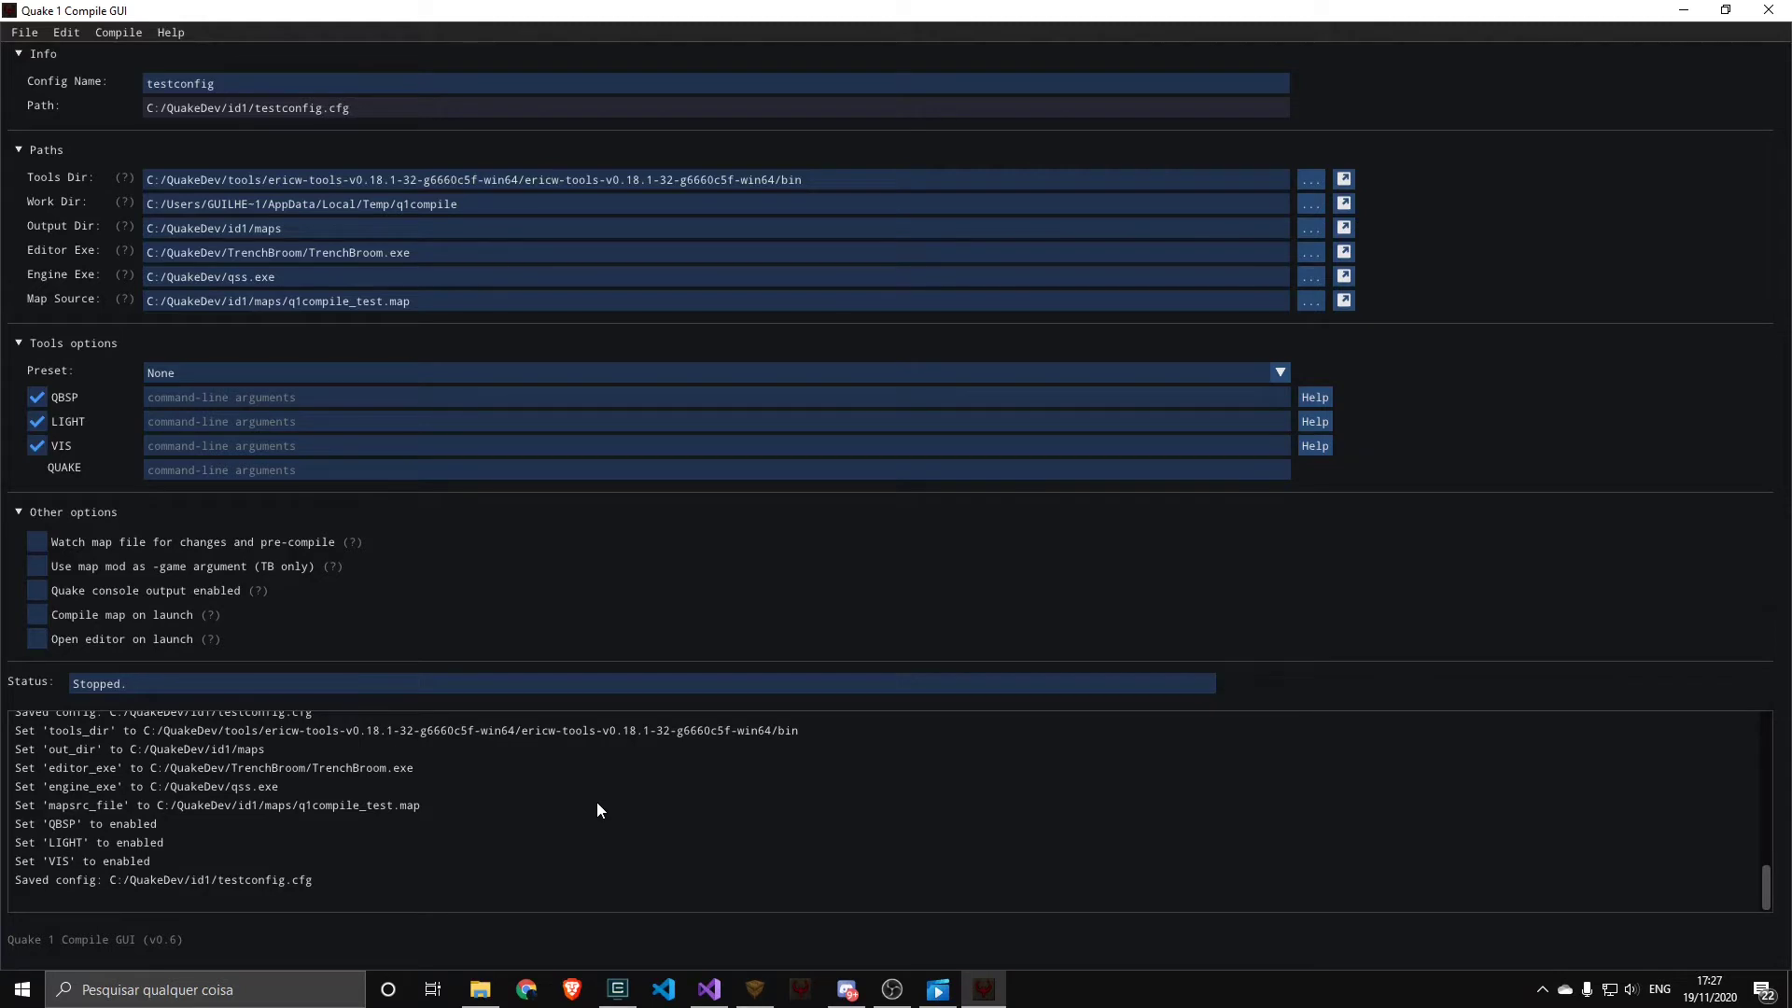
Compile and run the test map, and try it in the engine by shooting the enemy
{"action": "left_click", "coordinate": [118, 32]}
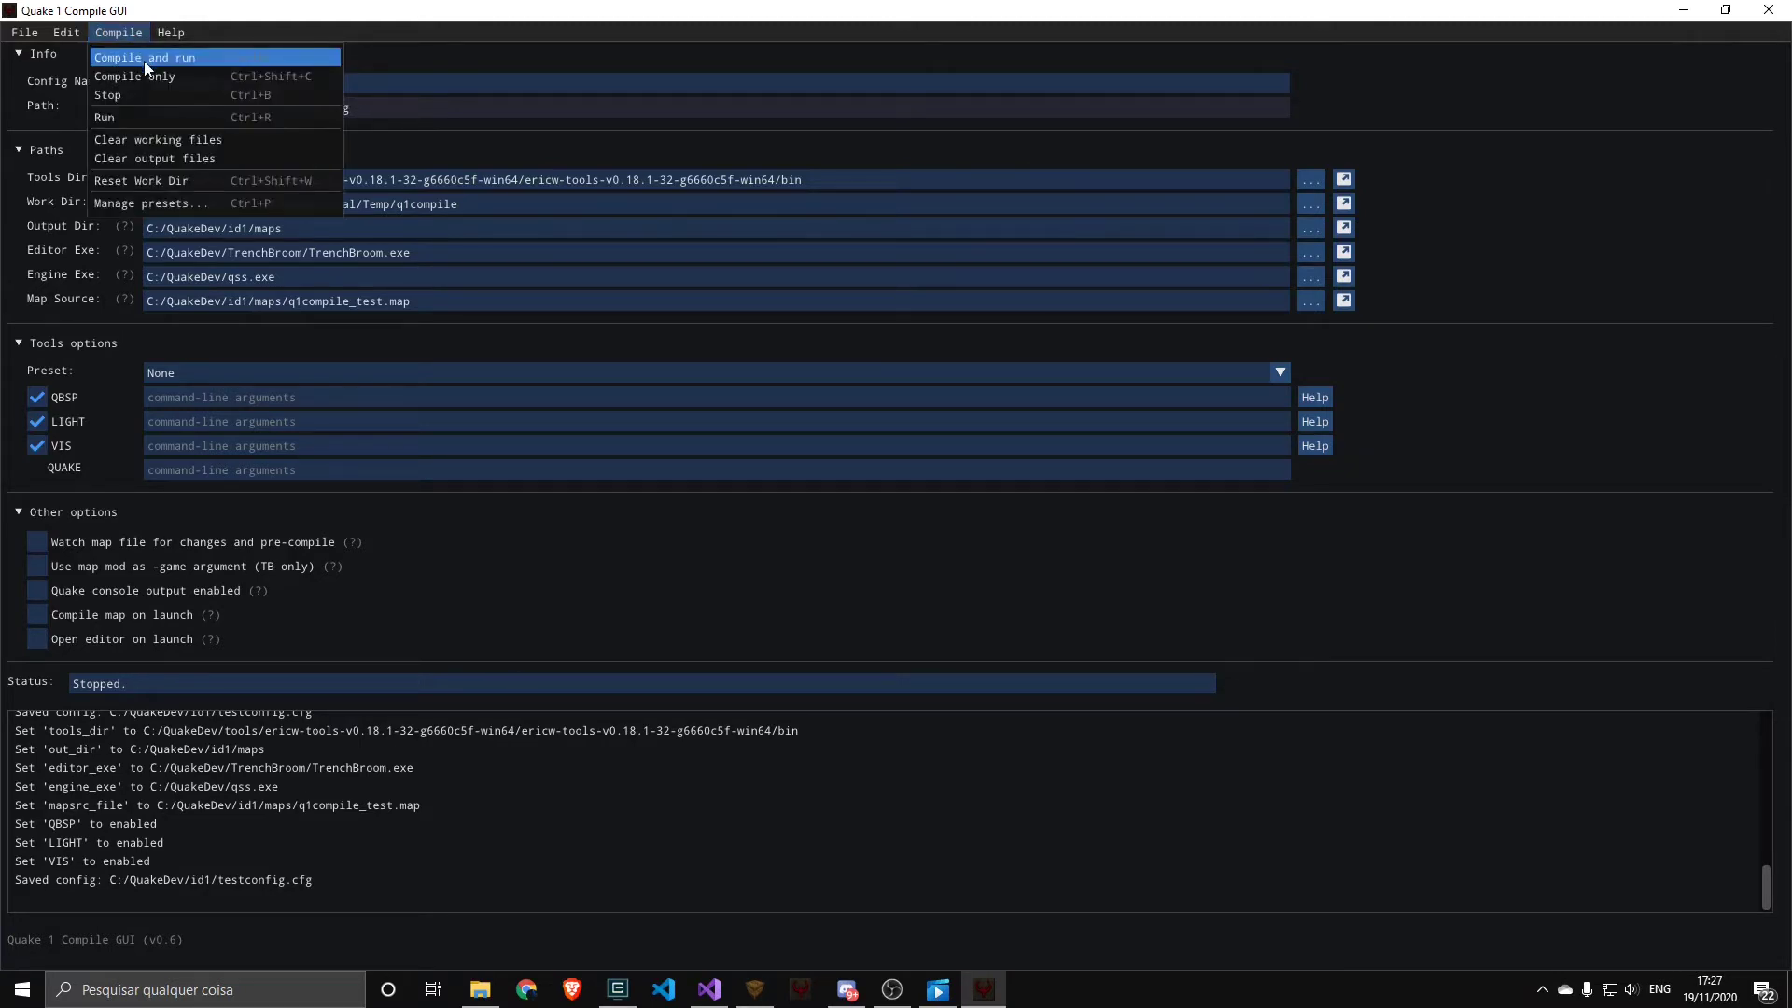
{"action": "left_click", "coordinate": [144, 59]}
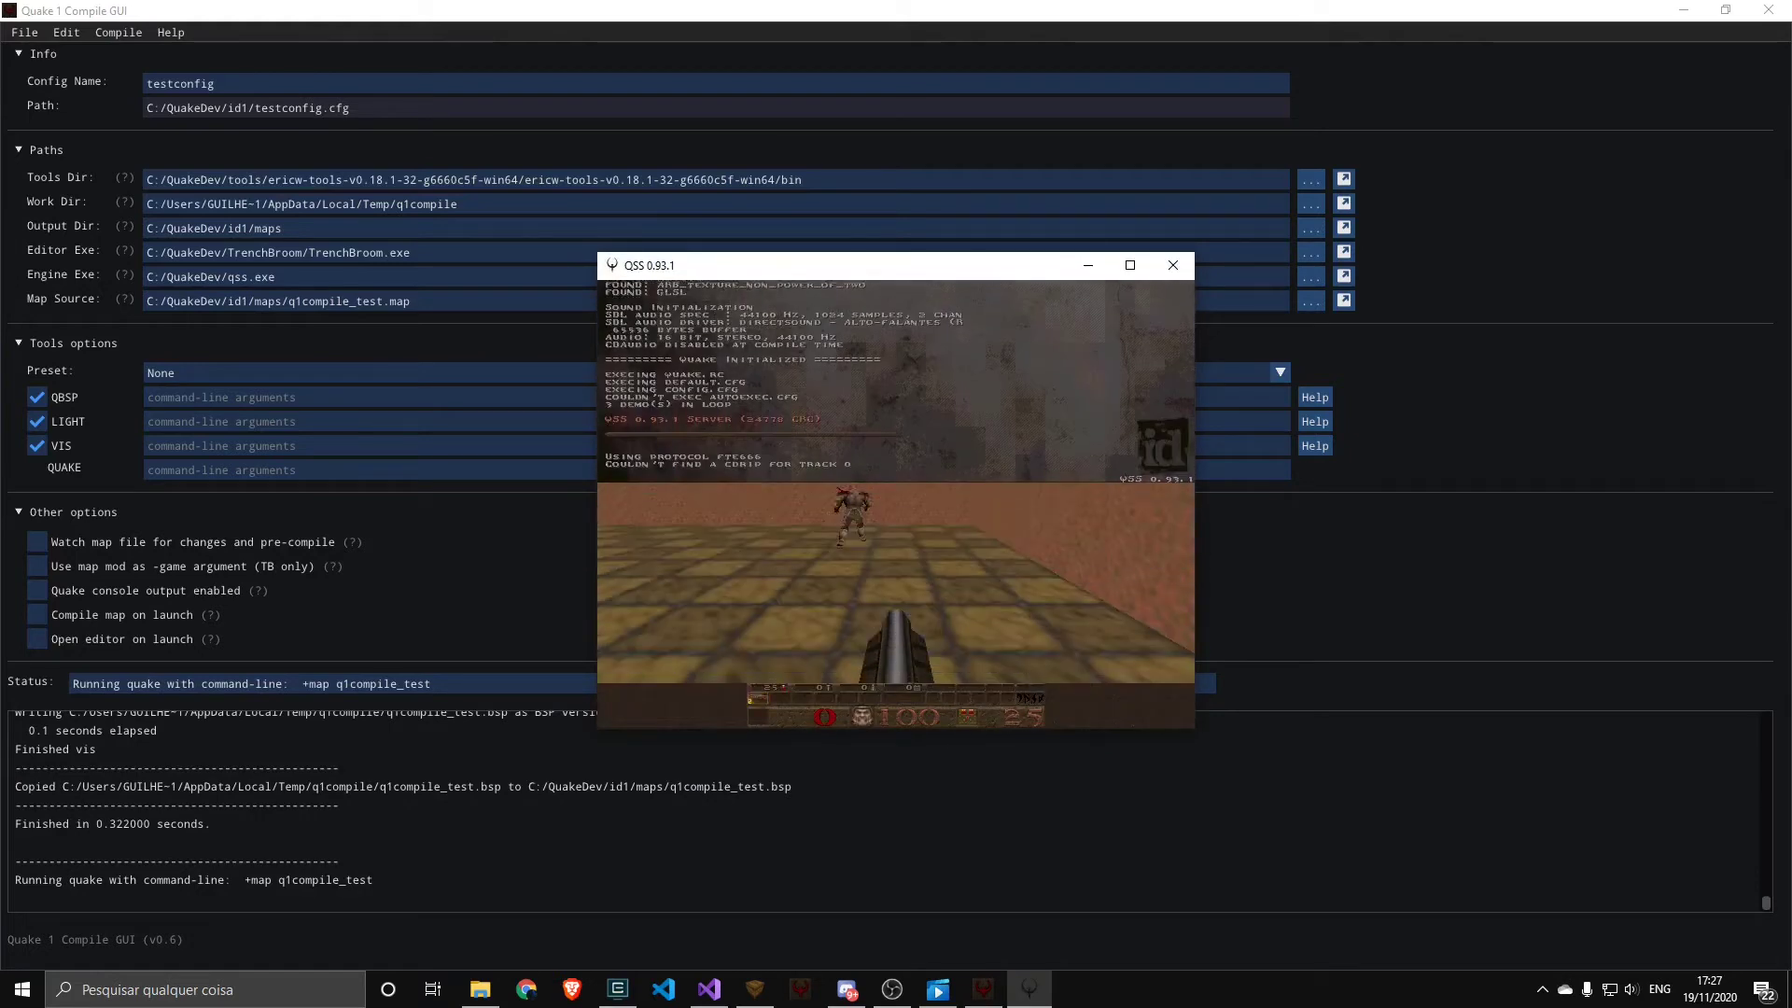
{"action": "left_click", "coordinate": [896, 504]}
{"action": "left_click", "coordinate": [896, 504]}
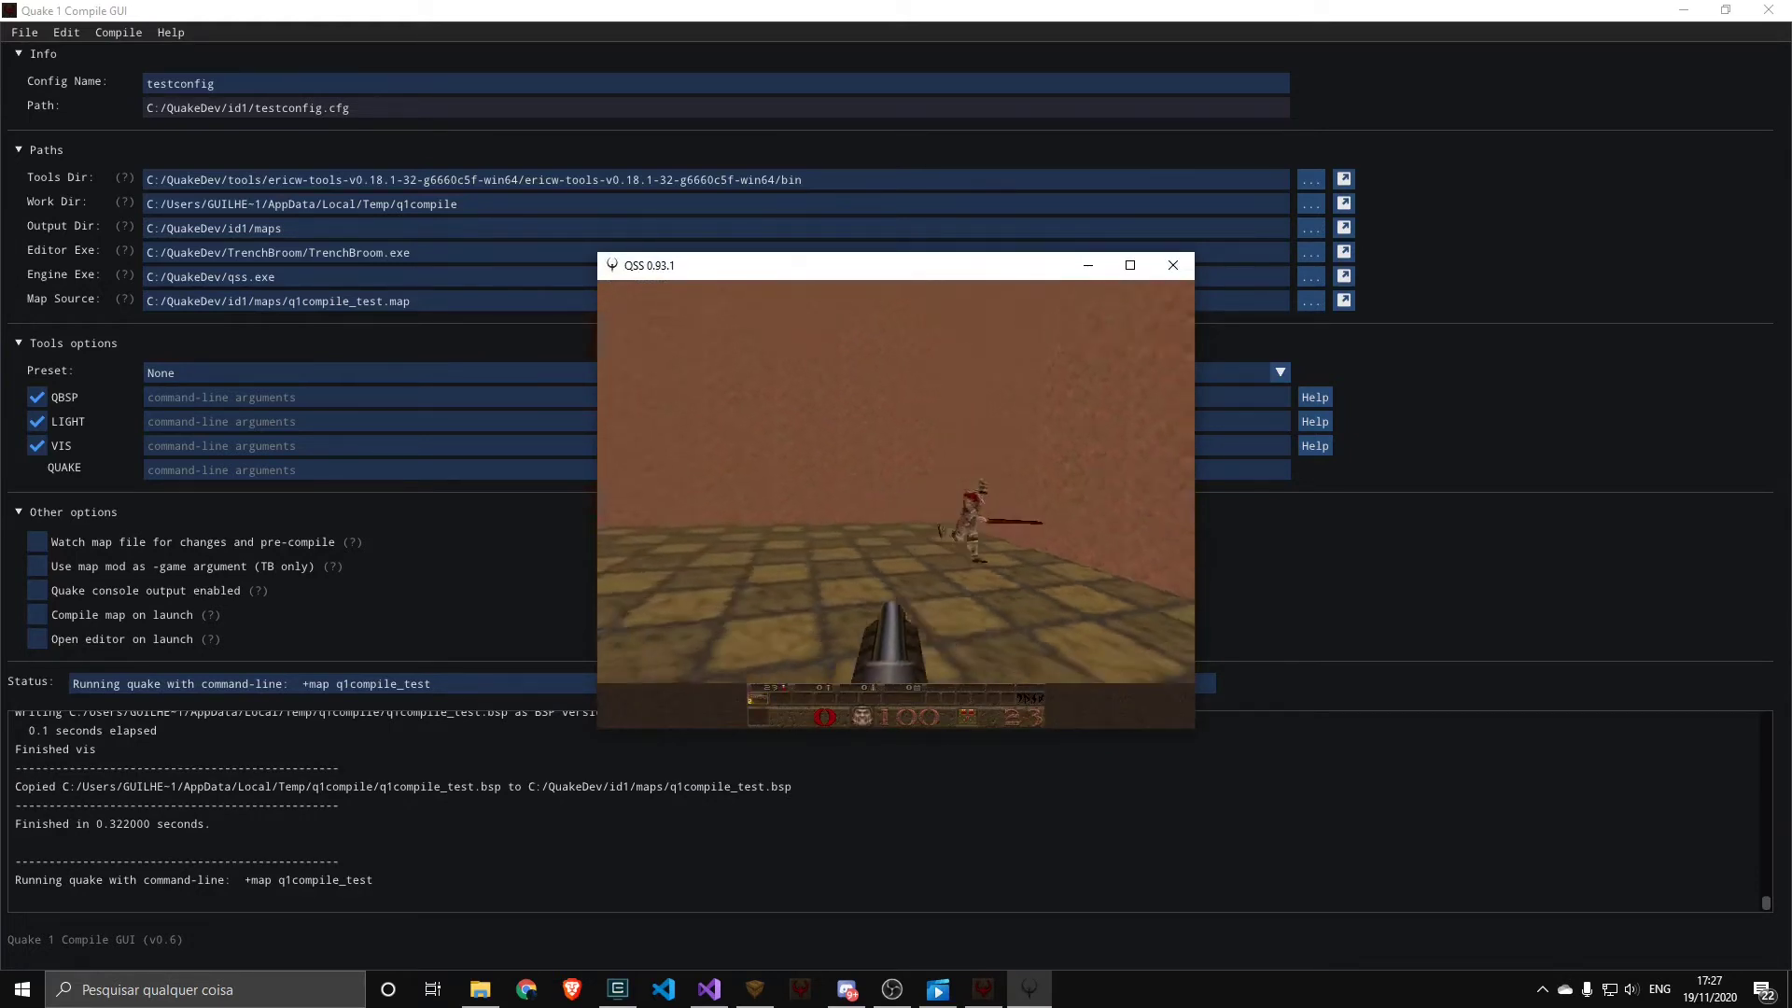
{"action": "left_click", "coordinate": [896, 504]}
{"action": "left_click", "coordinate": [896, 504]}
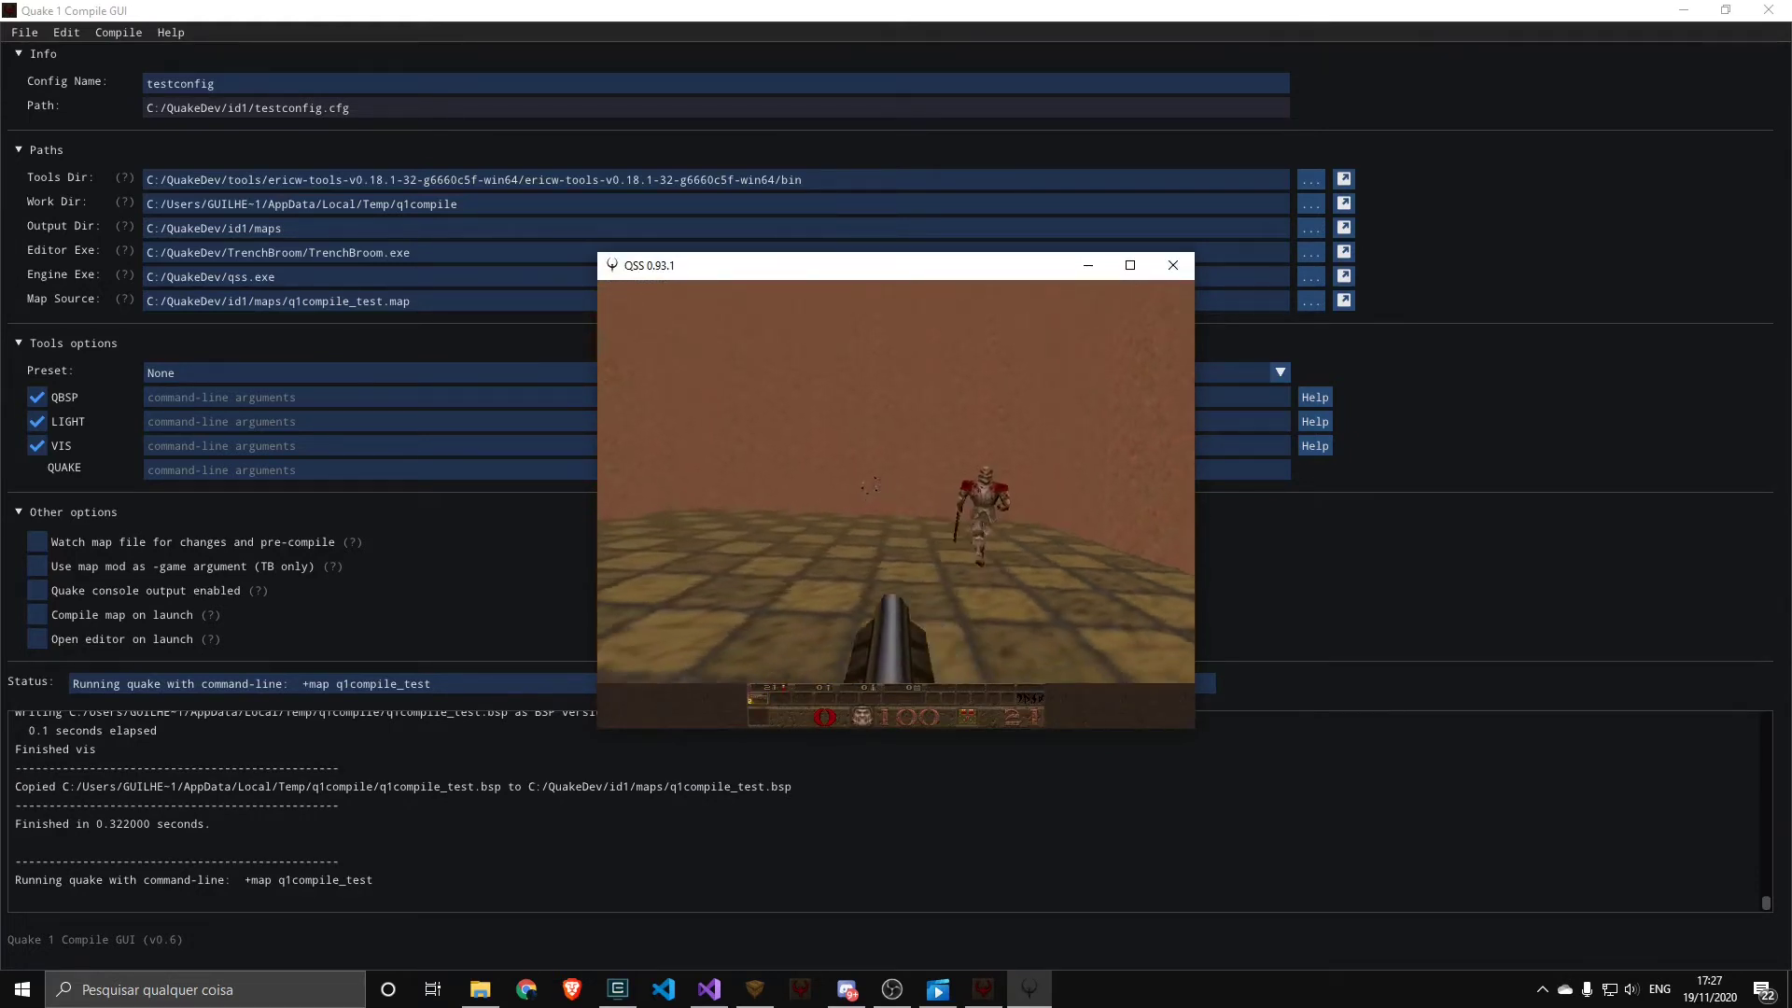
{"action": "left_click", "coordinate": [896, 504]}
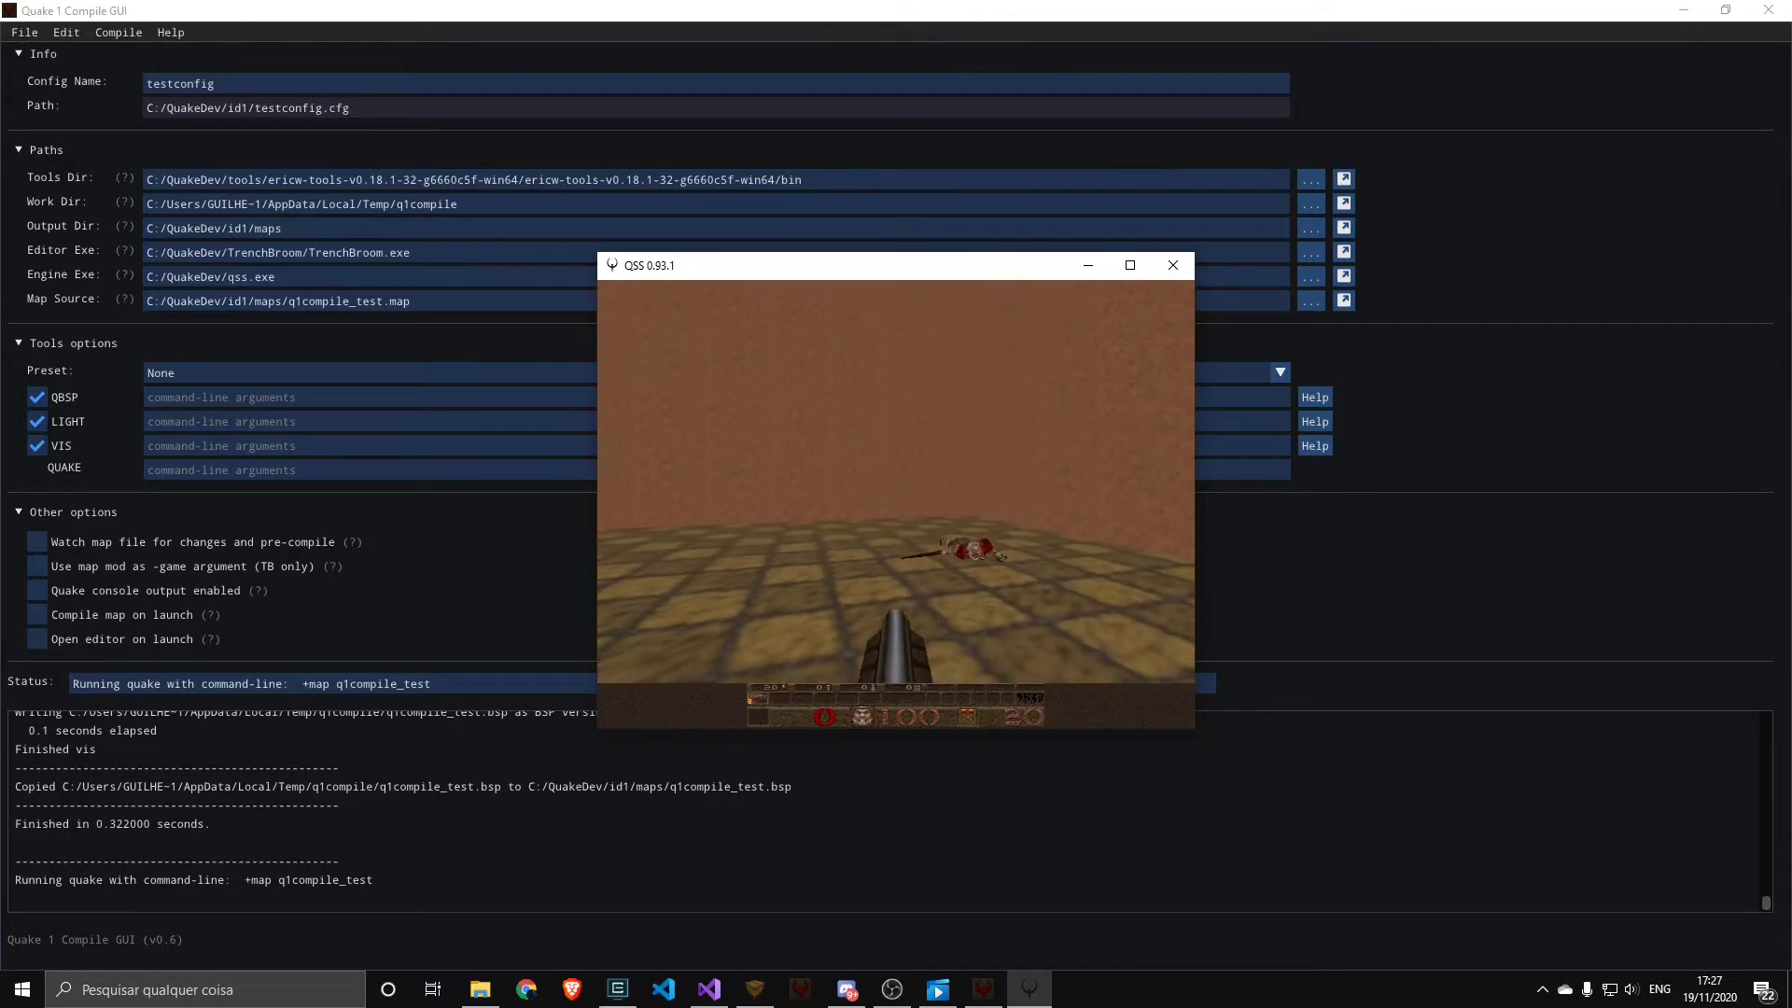
Quit the running Quake engine and confirm the exit
{"action": "key", "text": "Escape"}
{"action": "key", "text": "Up"}
{"action": "key", "text": "Return"}
{"action": "key", "text": "y"}
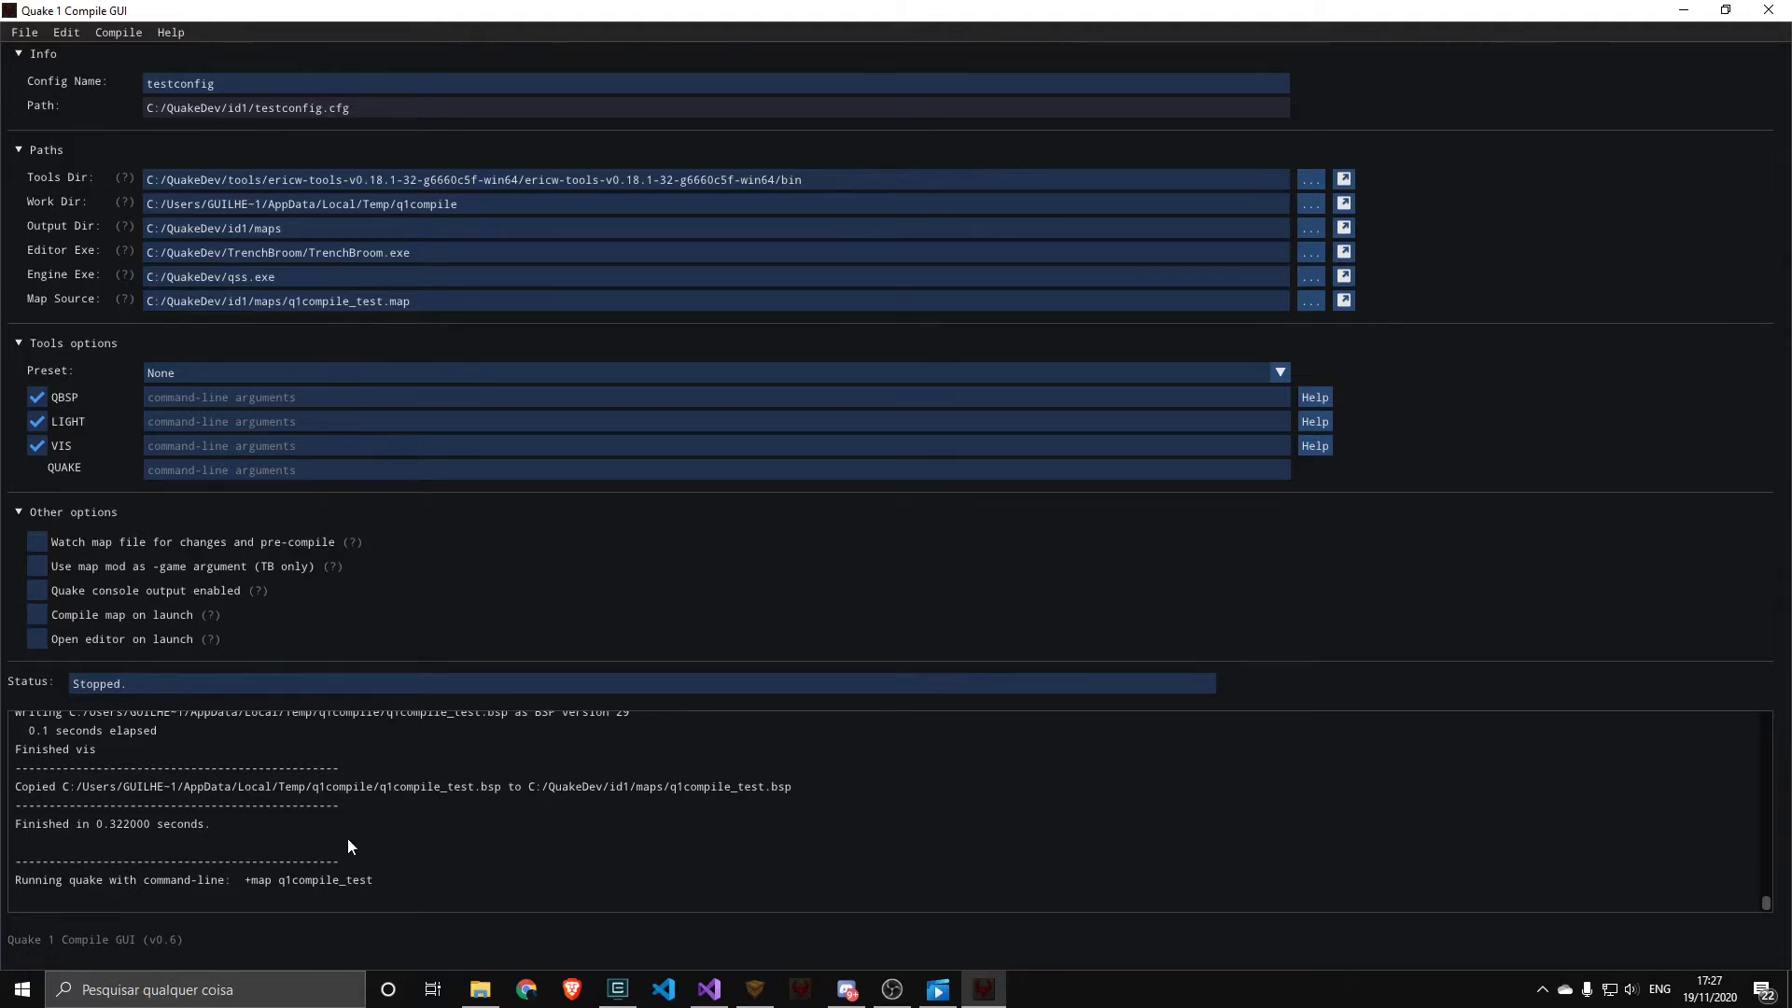
Try the built-in tool presets Full, No Vis, No Vis Only ents and Fast Vis one after another
{"action": "left_click", "coordinate": [217, 375]}
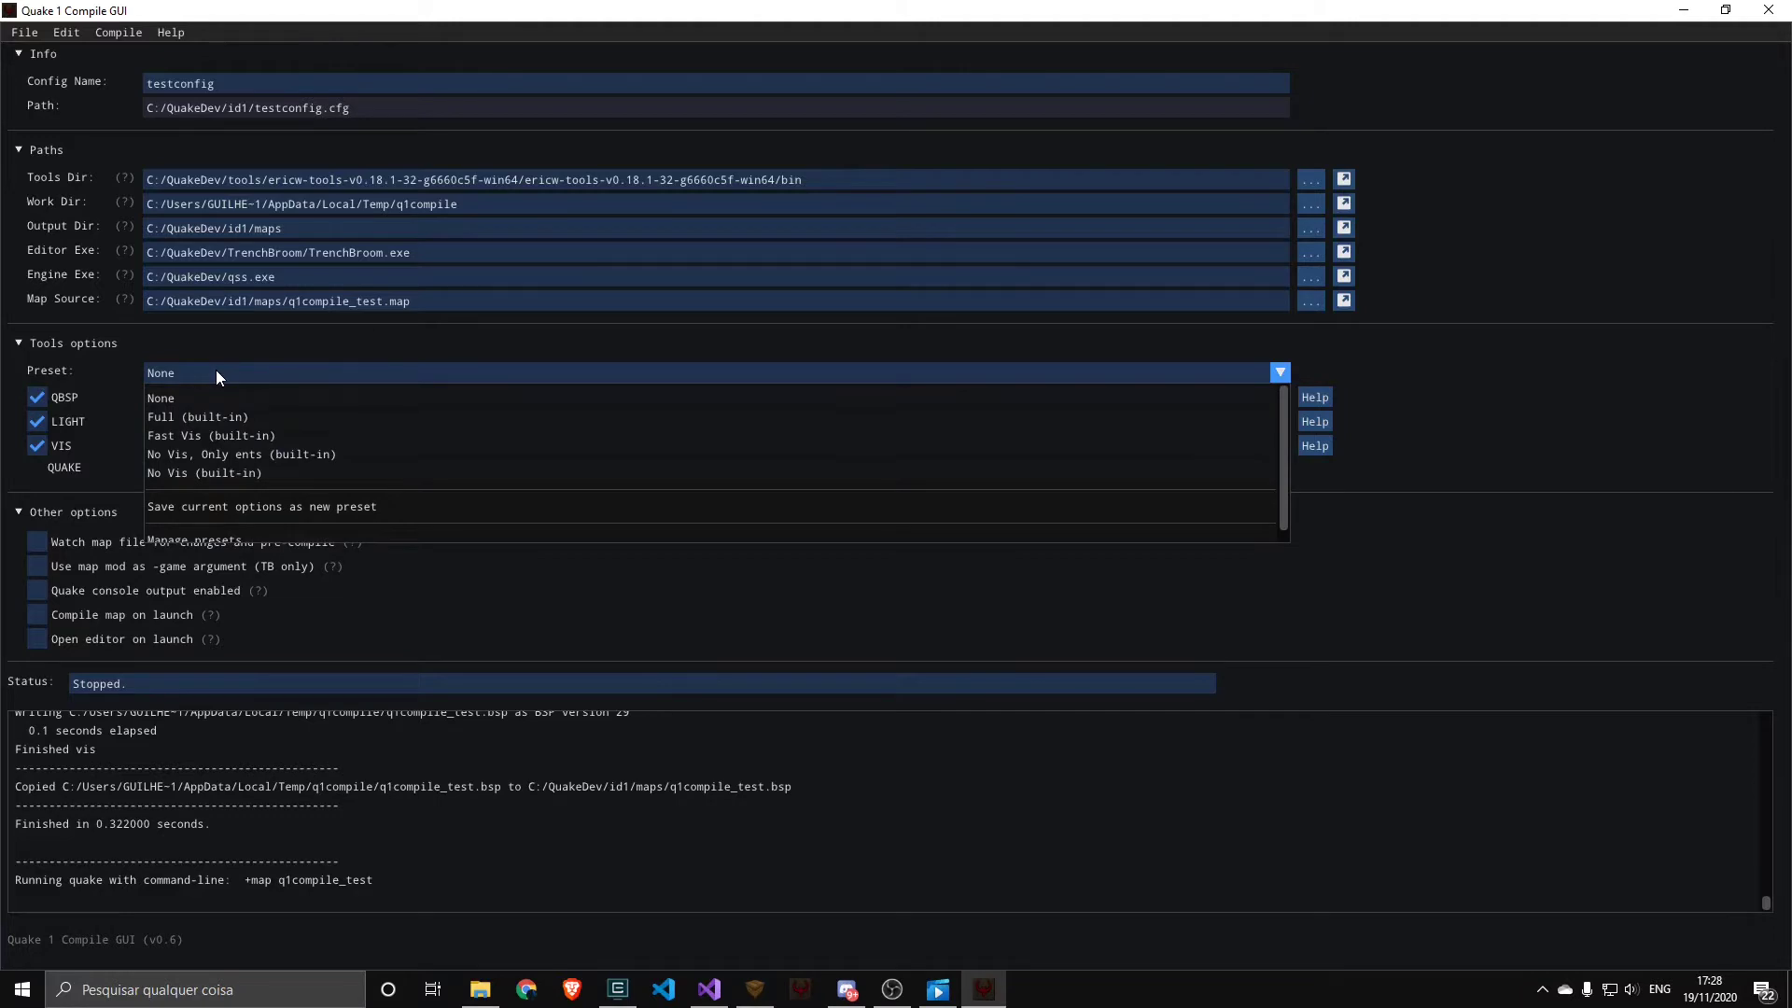
{"action": "left_click", "coordinate": [204, 418]}
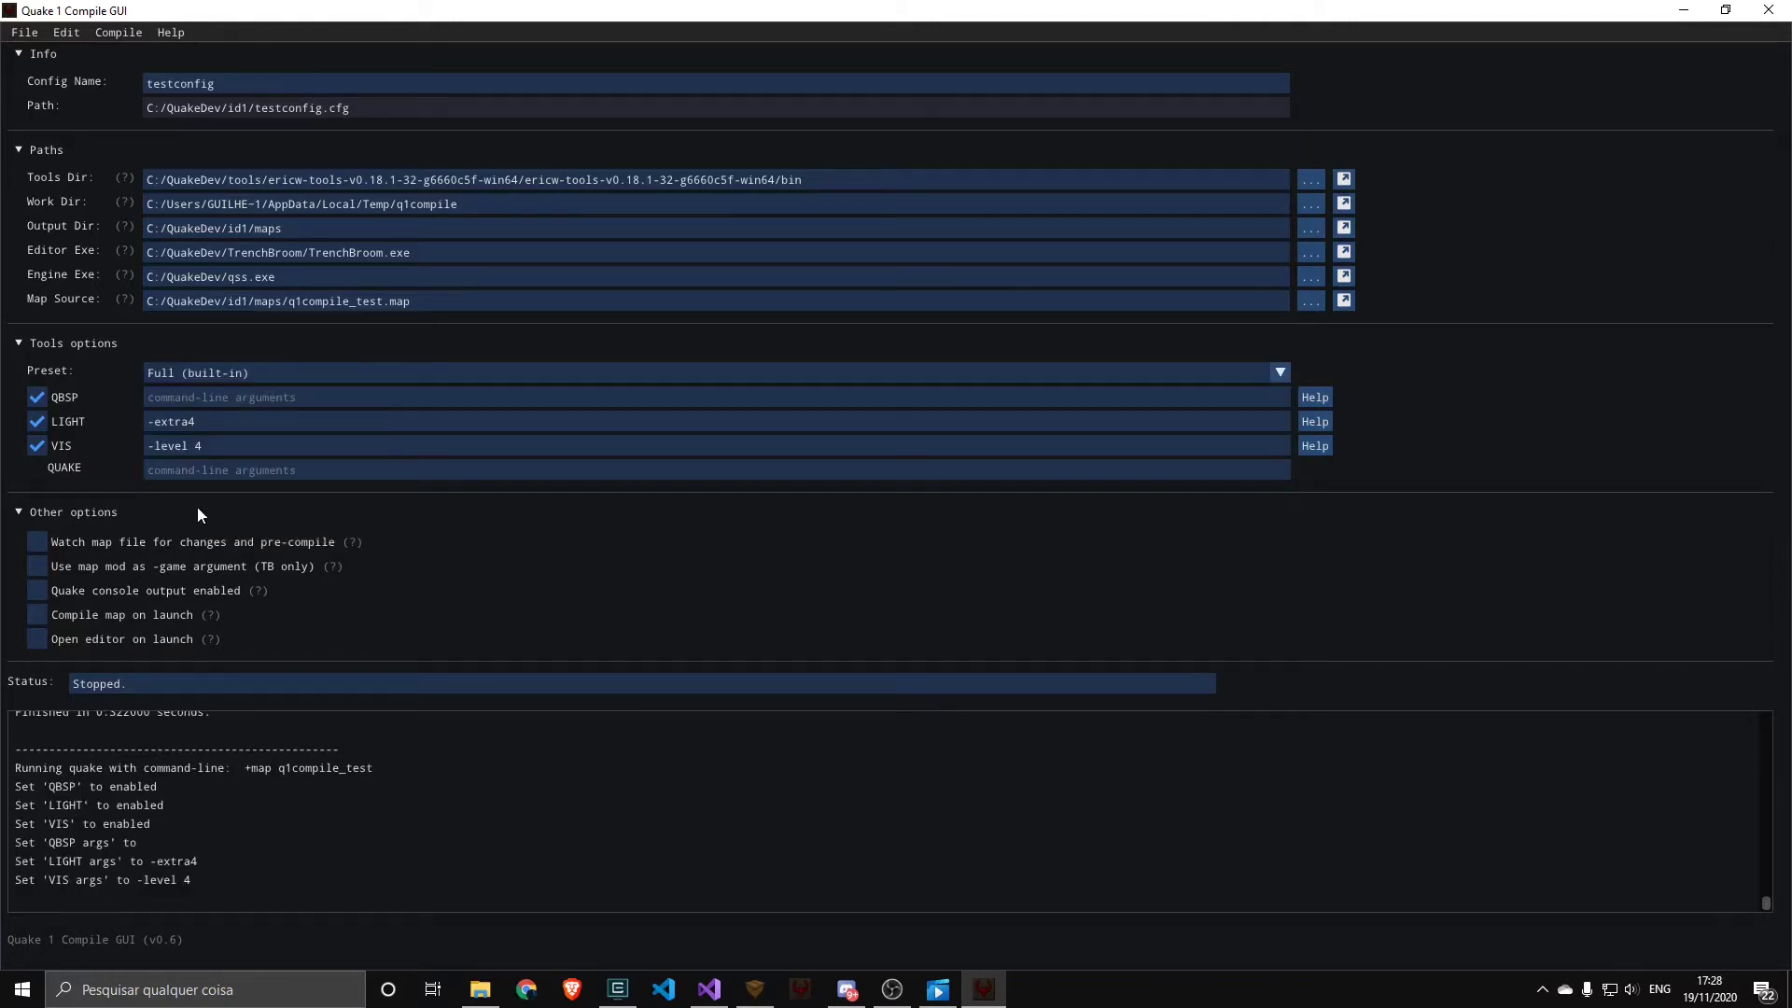
{"action": "left_click", "coordinate": [250, 372]}
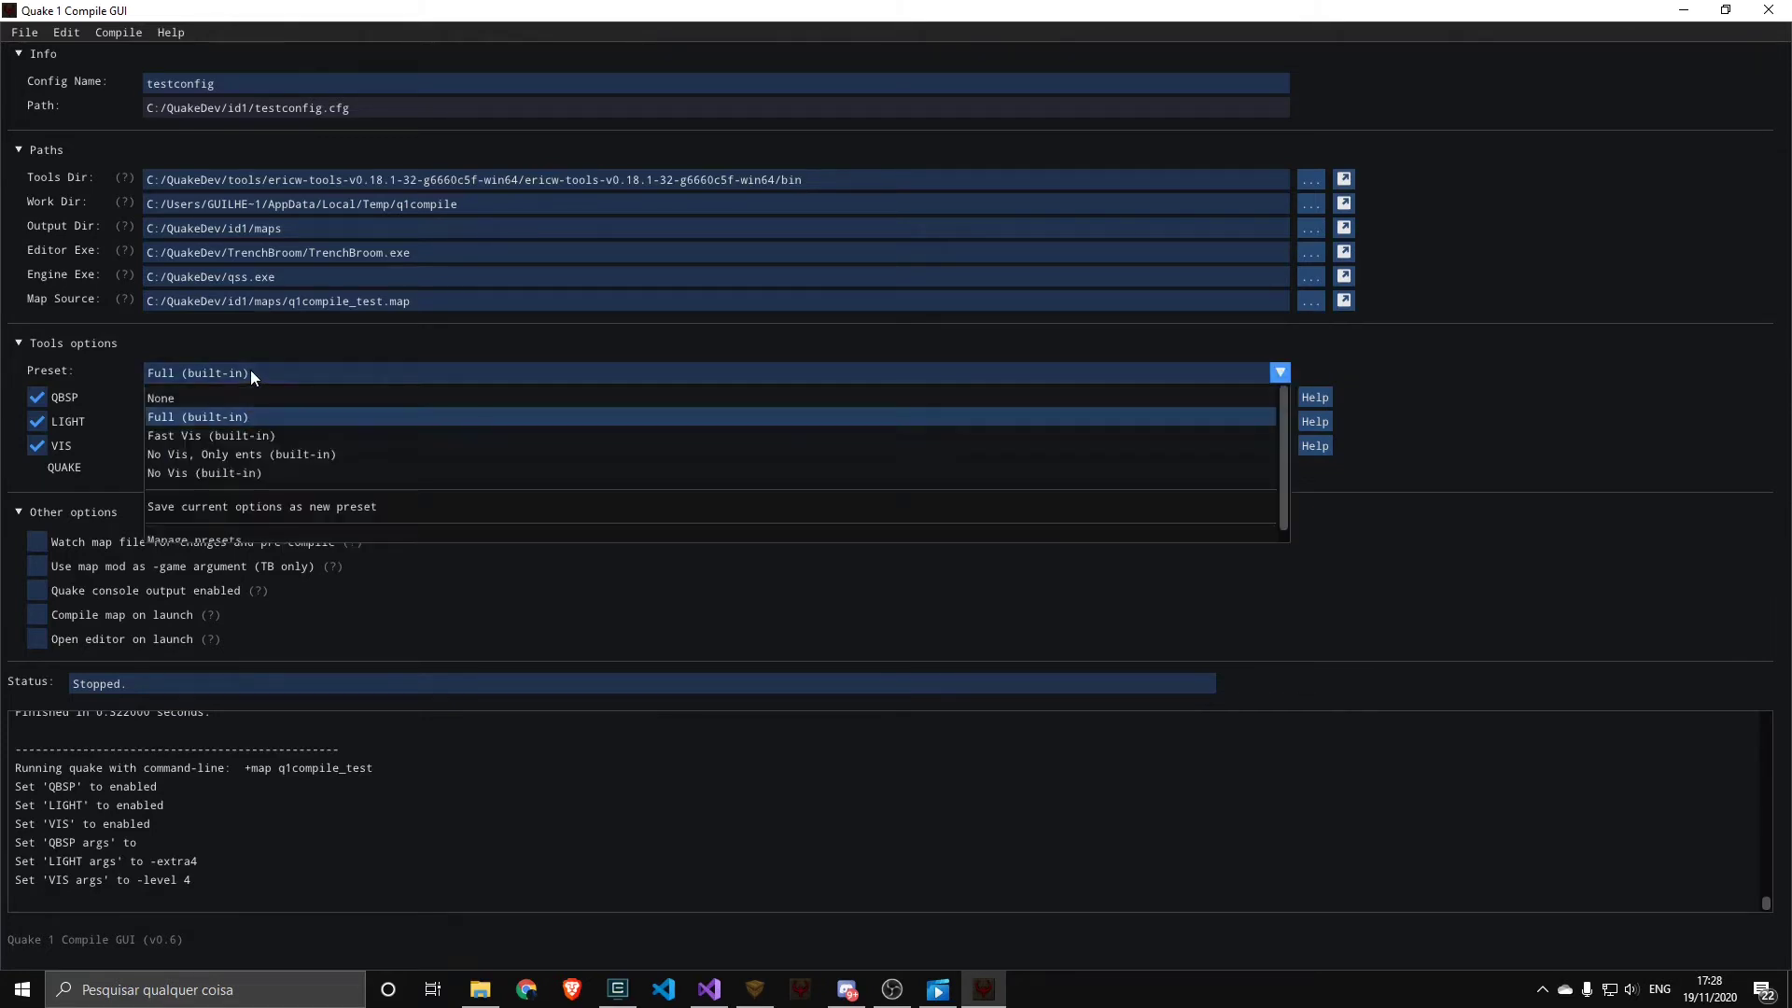
{"action": "left_click", "coordinate": [216, 468]}
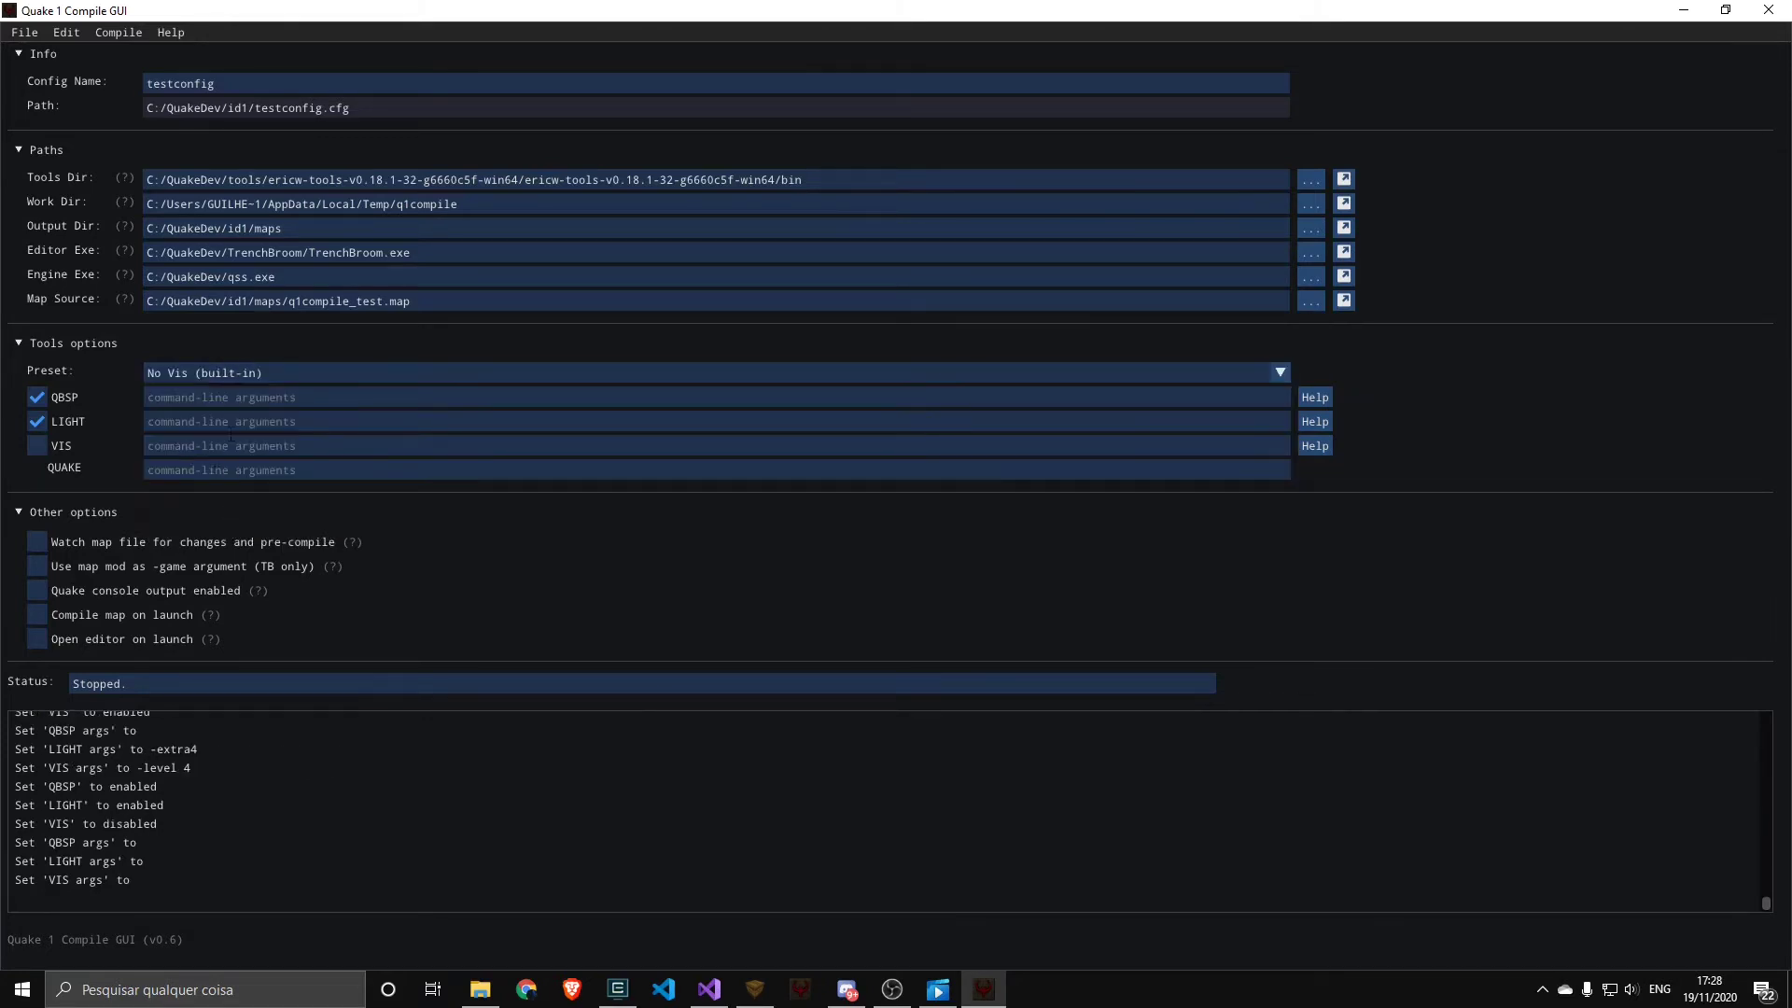
{"action": "left_click", "coordinate": [228, 374]}
{"action": "left_click", "coordinate": [224, 455]}
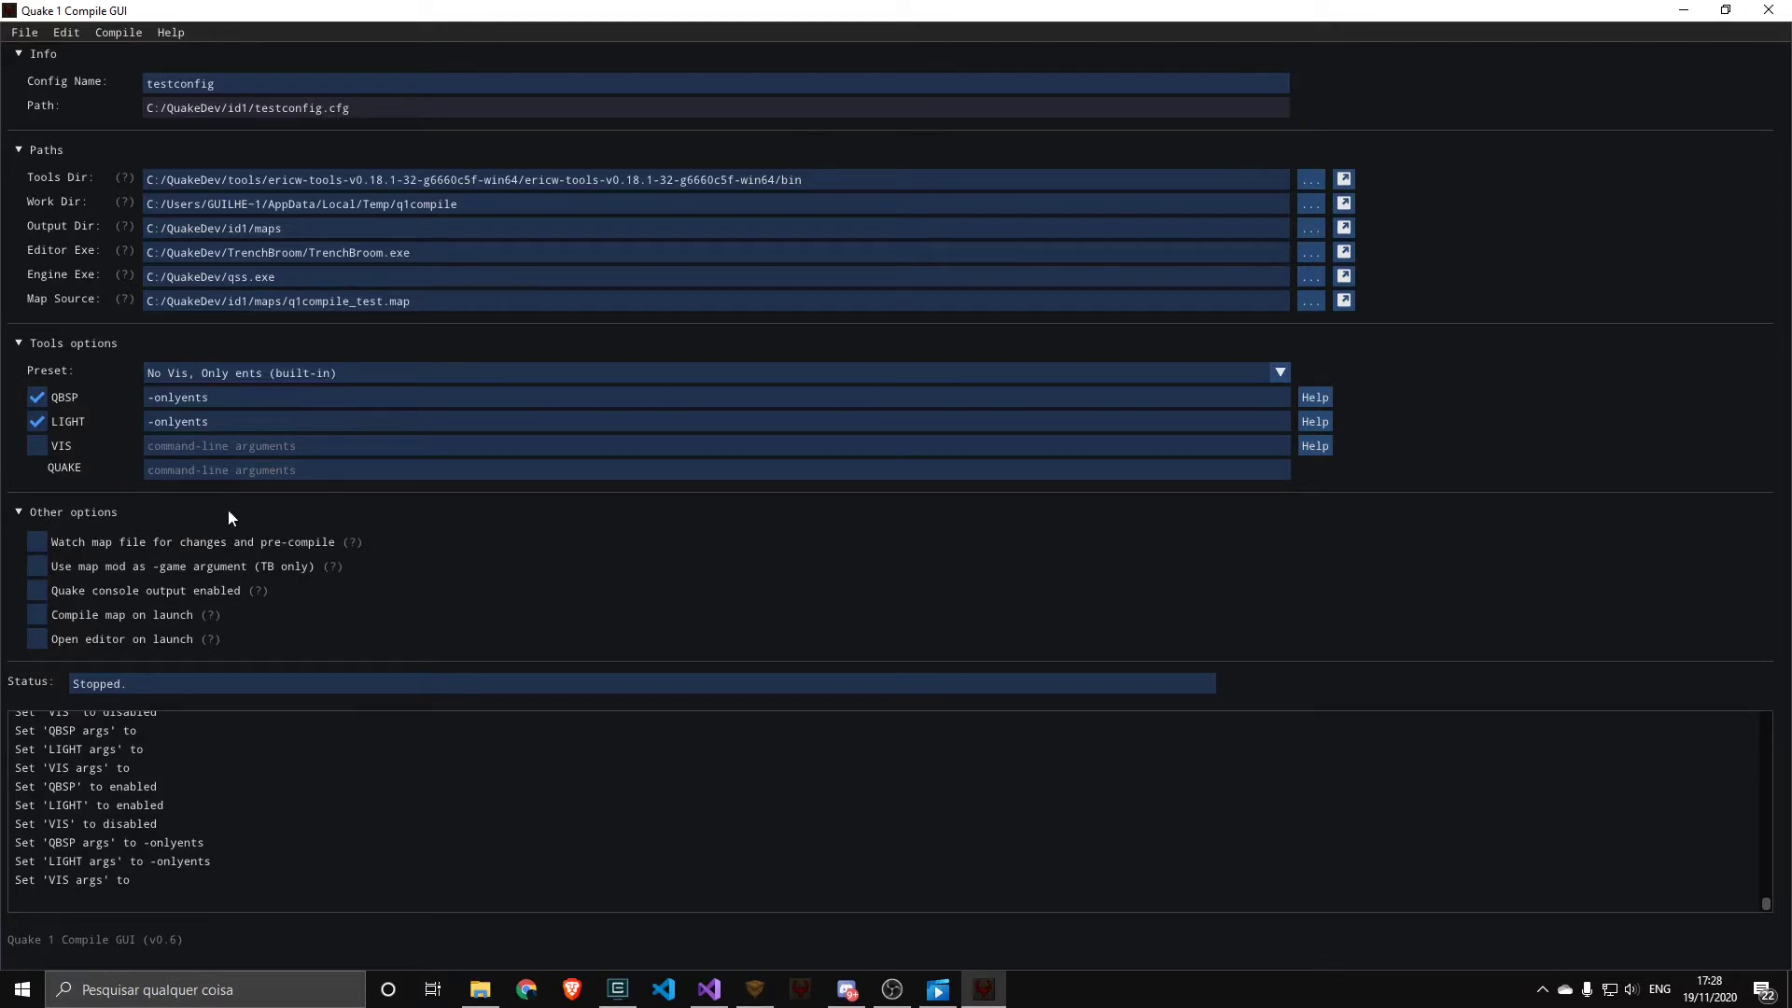
{"action": "left_click", "coordinate": [221, 373]}
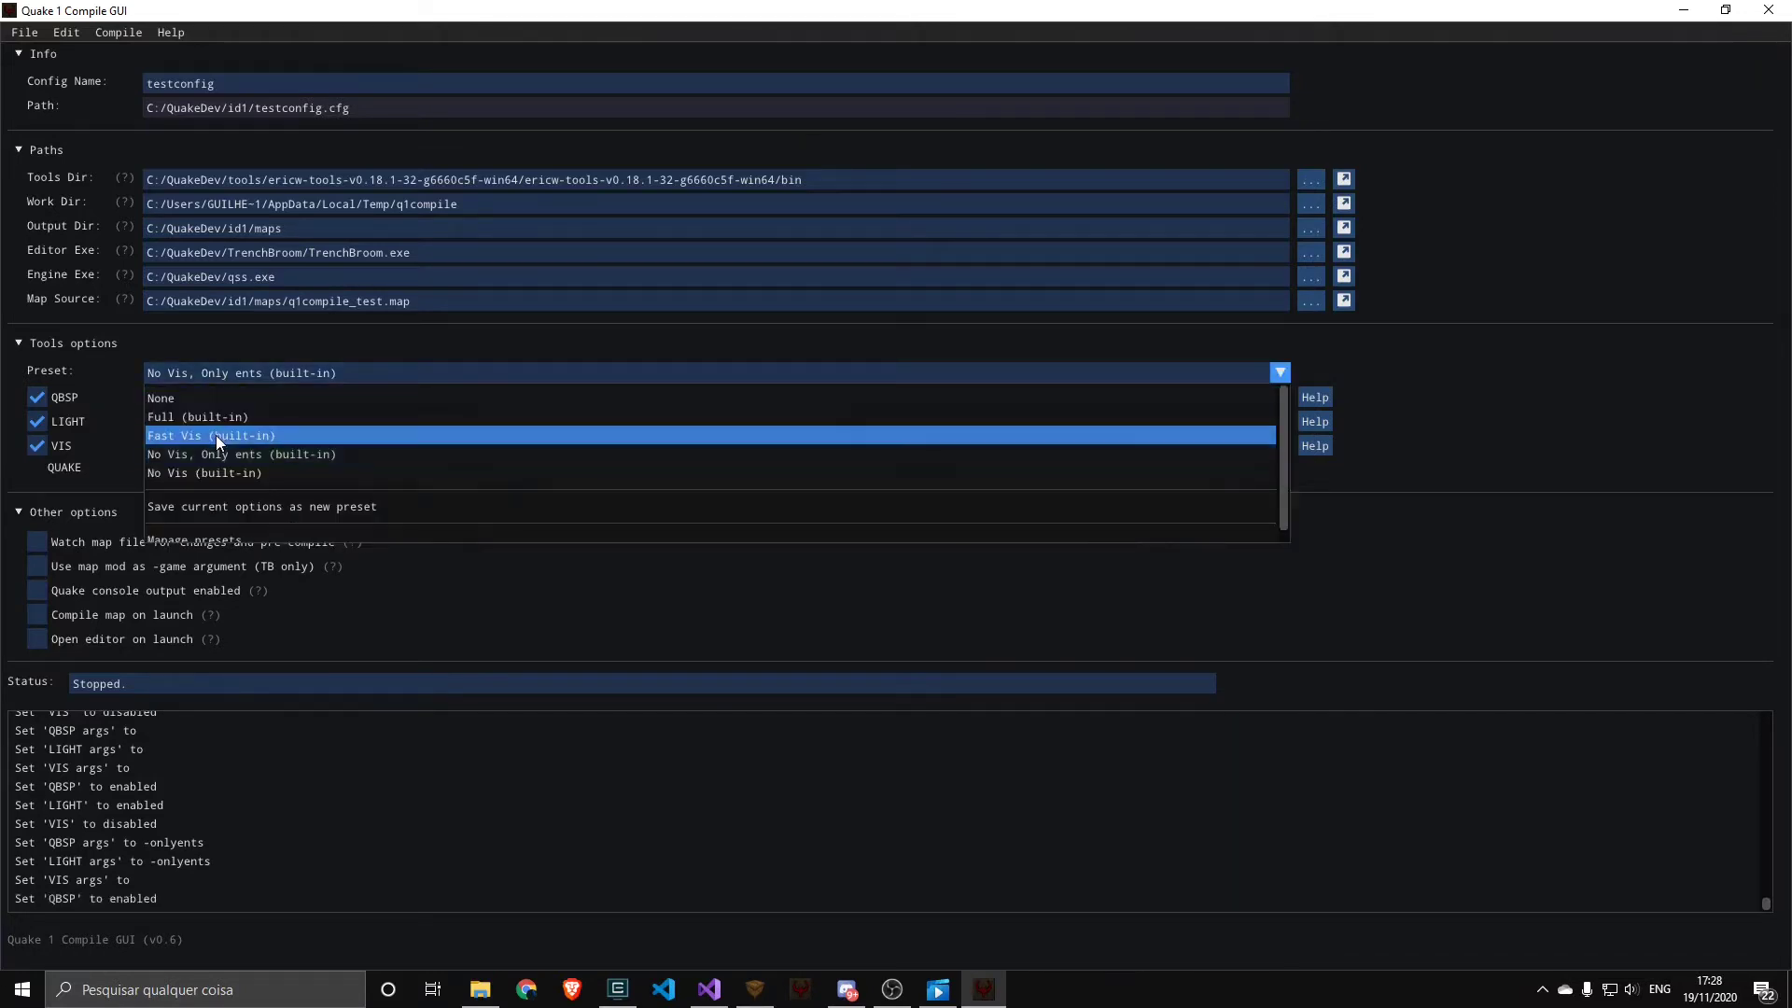
{"action": "left_click", "coordinate": [216, 435]}
Open the tools preset manager and make a copy of the Full (built-in) preset
{"action": "left_click", "coordinate": [222, 376]}
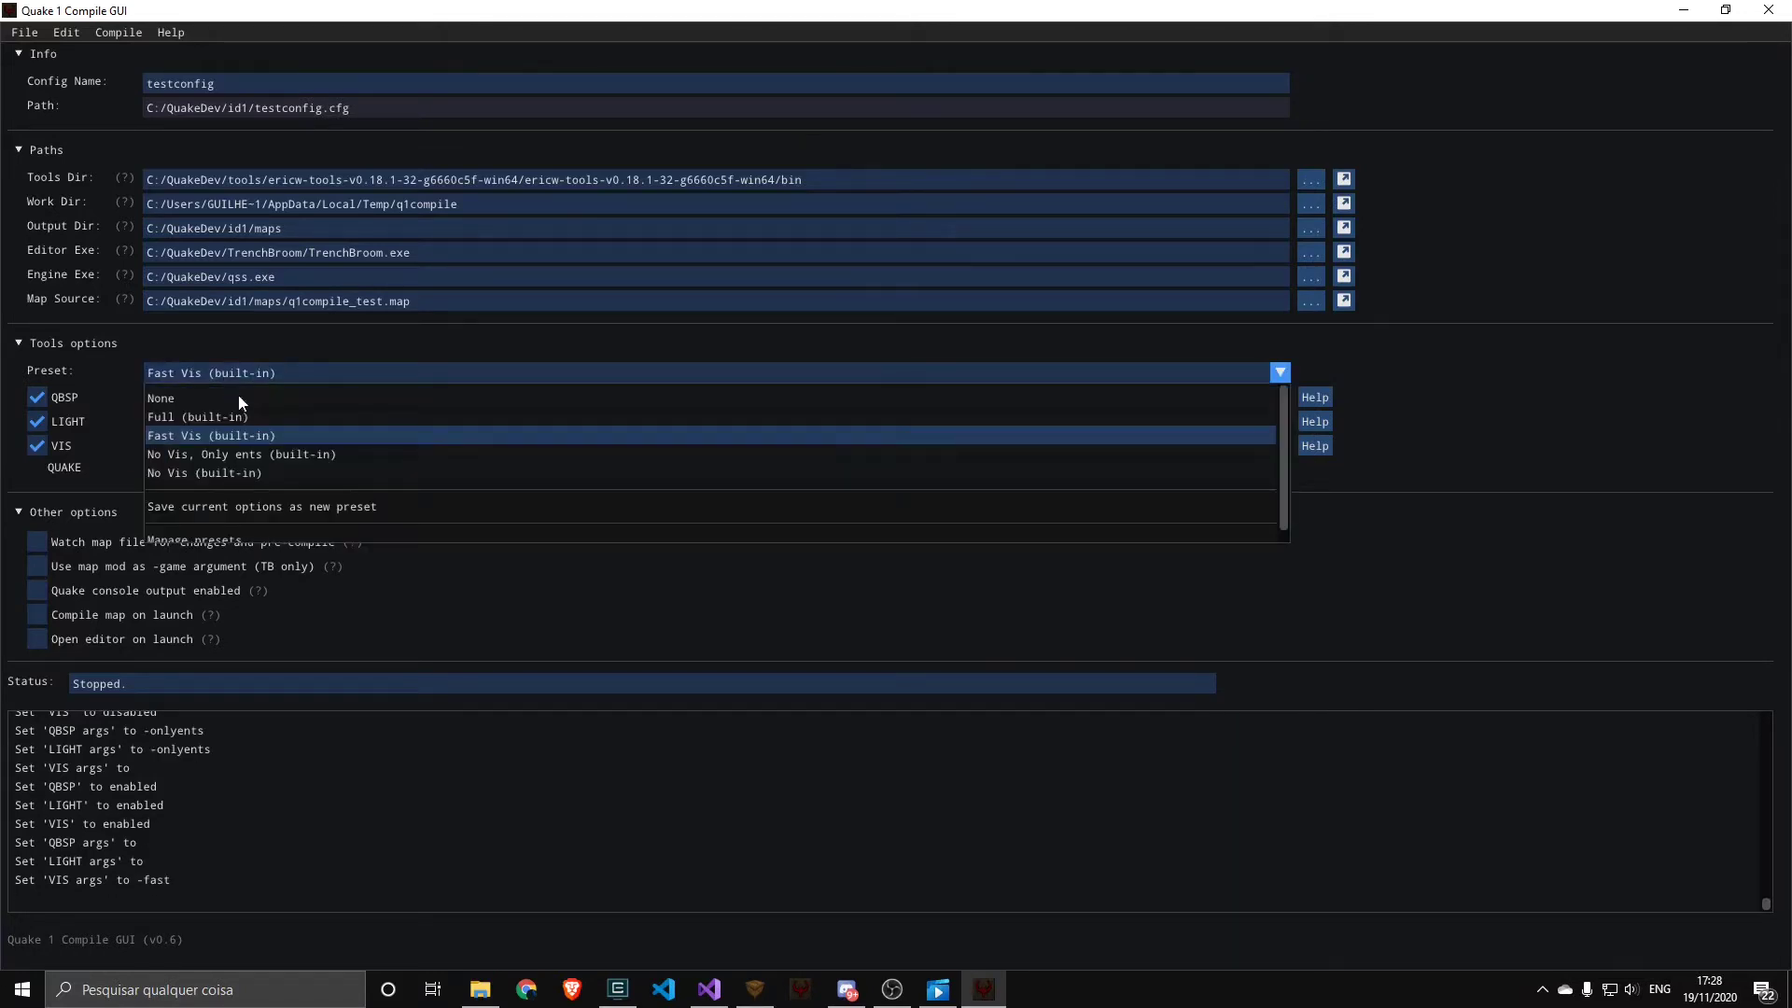
{"action": "left_click", "coordinate": [234, 537]}
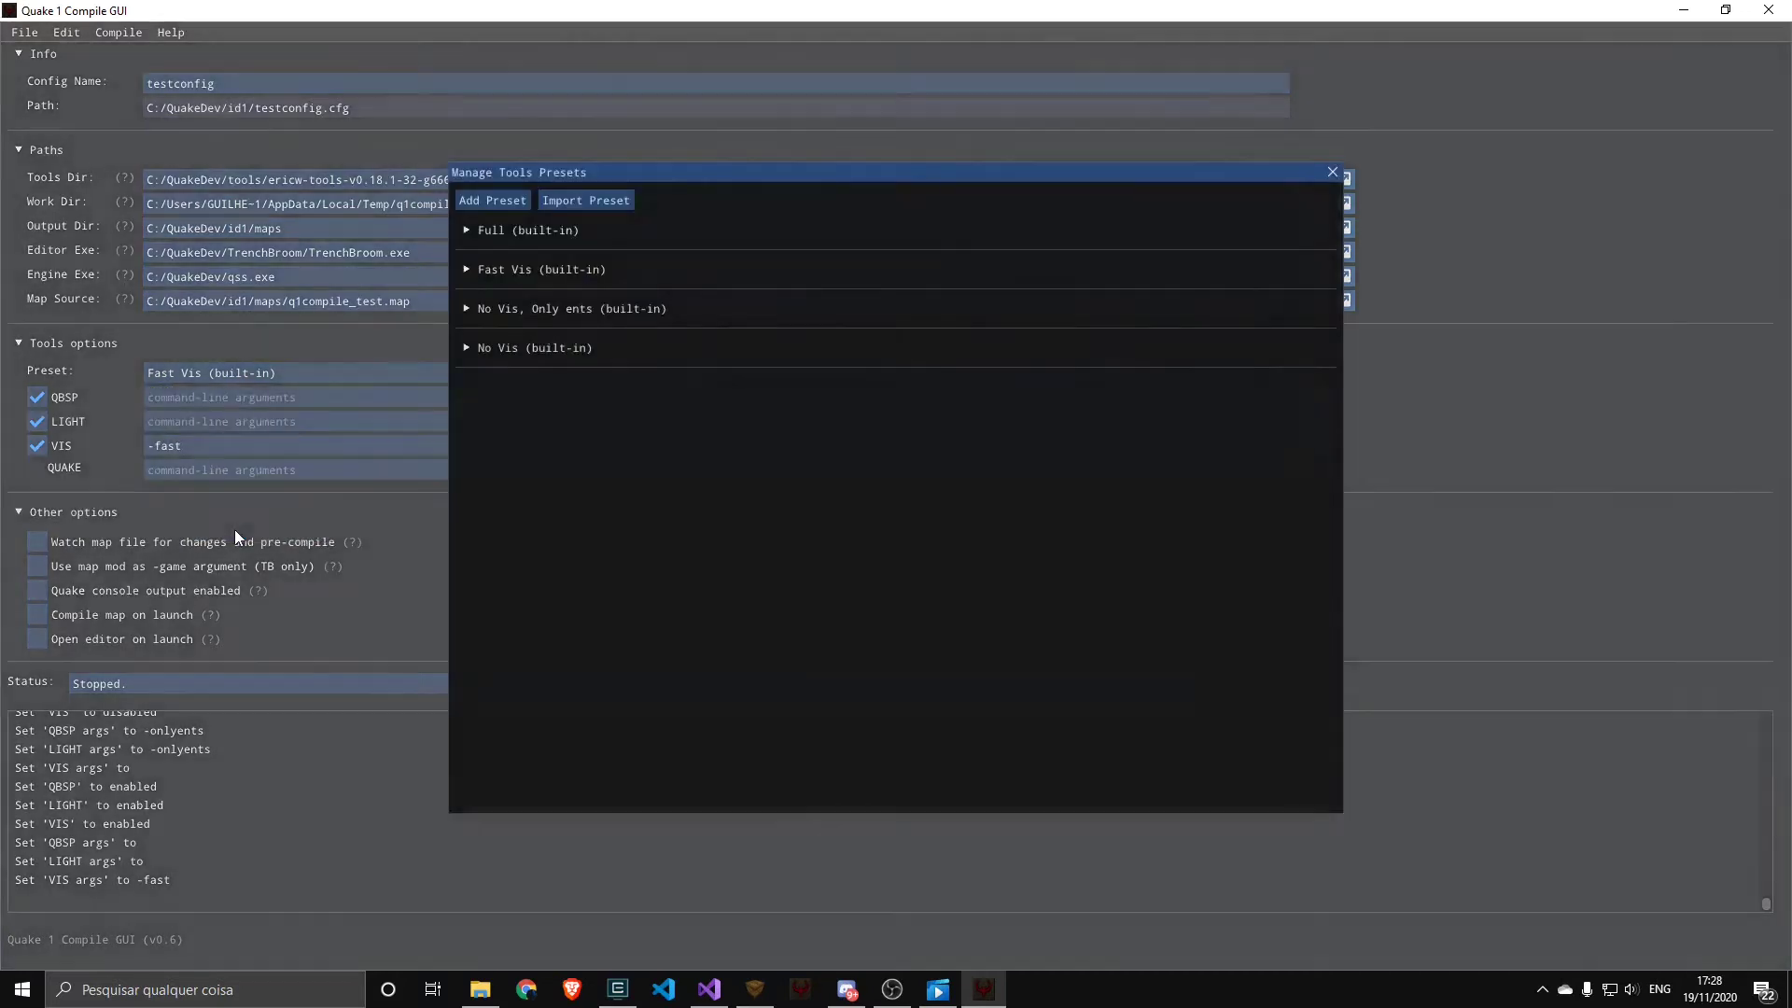
{"action": "left_click", "coordinate": [504, 230]}
{"action": "left_click", "coordinate": [586, 358]}
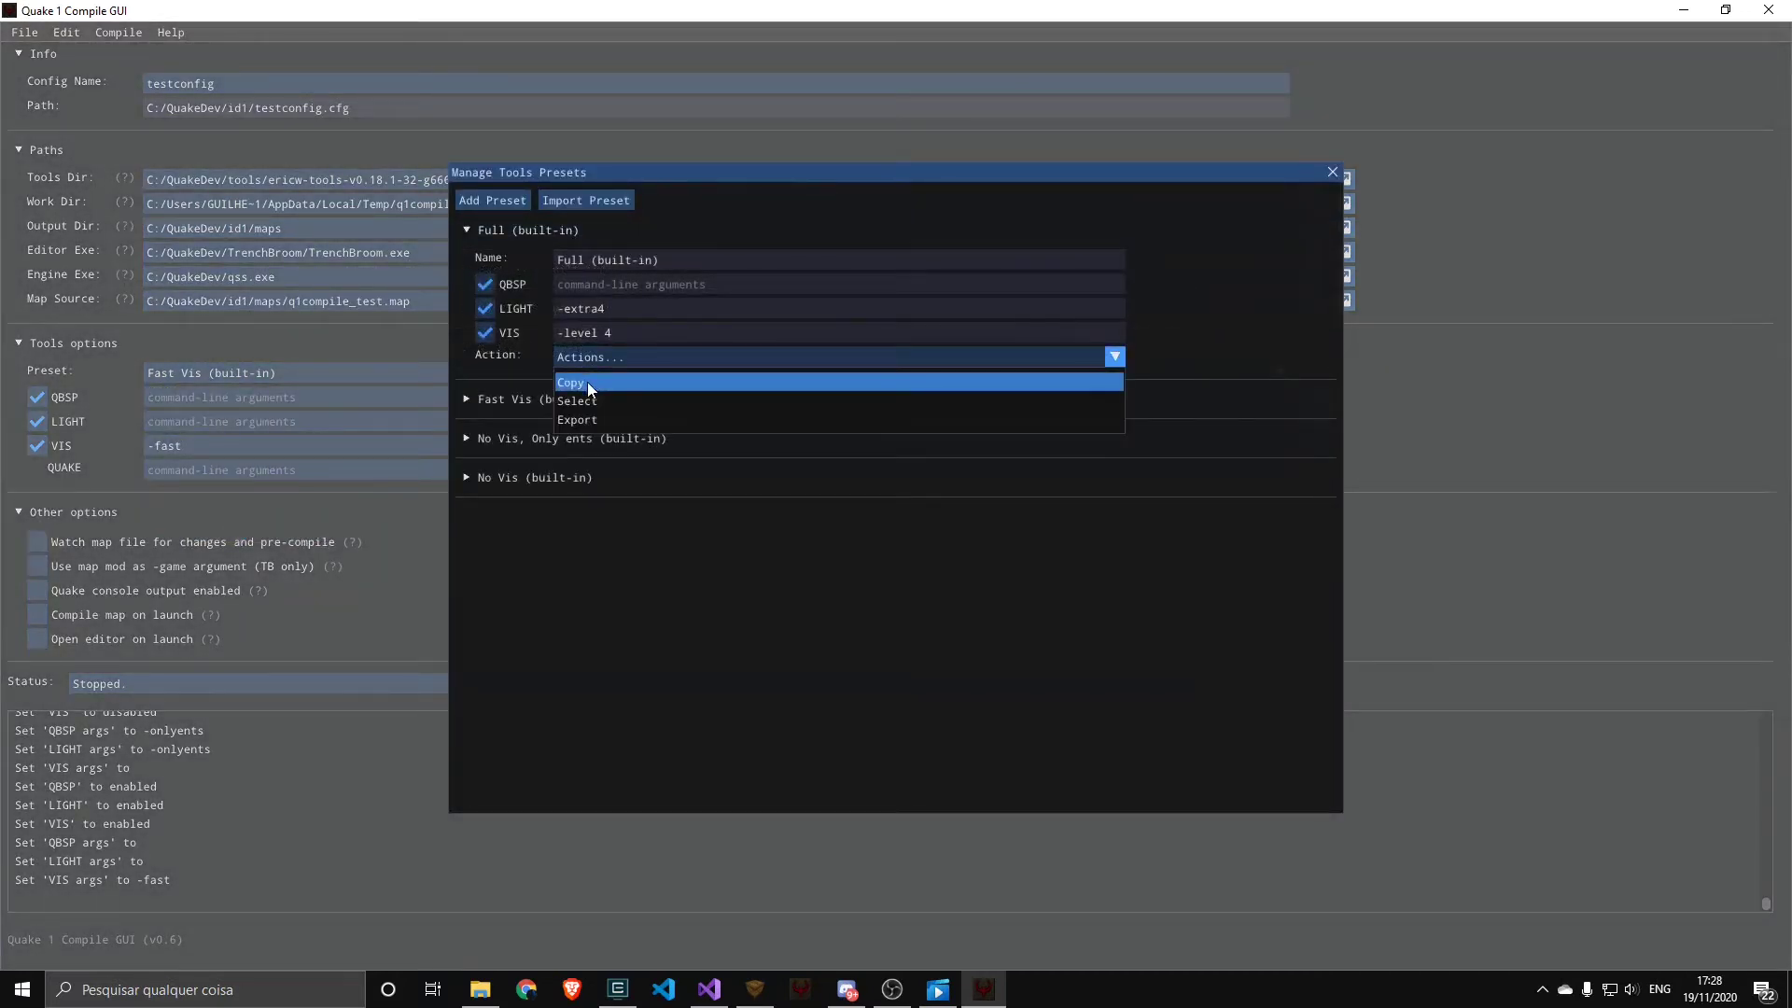
{"action": "left_click", "coordinate": [588, 384]}
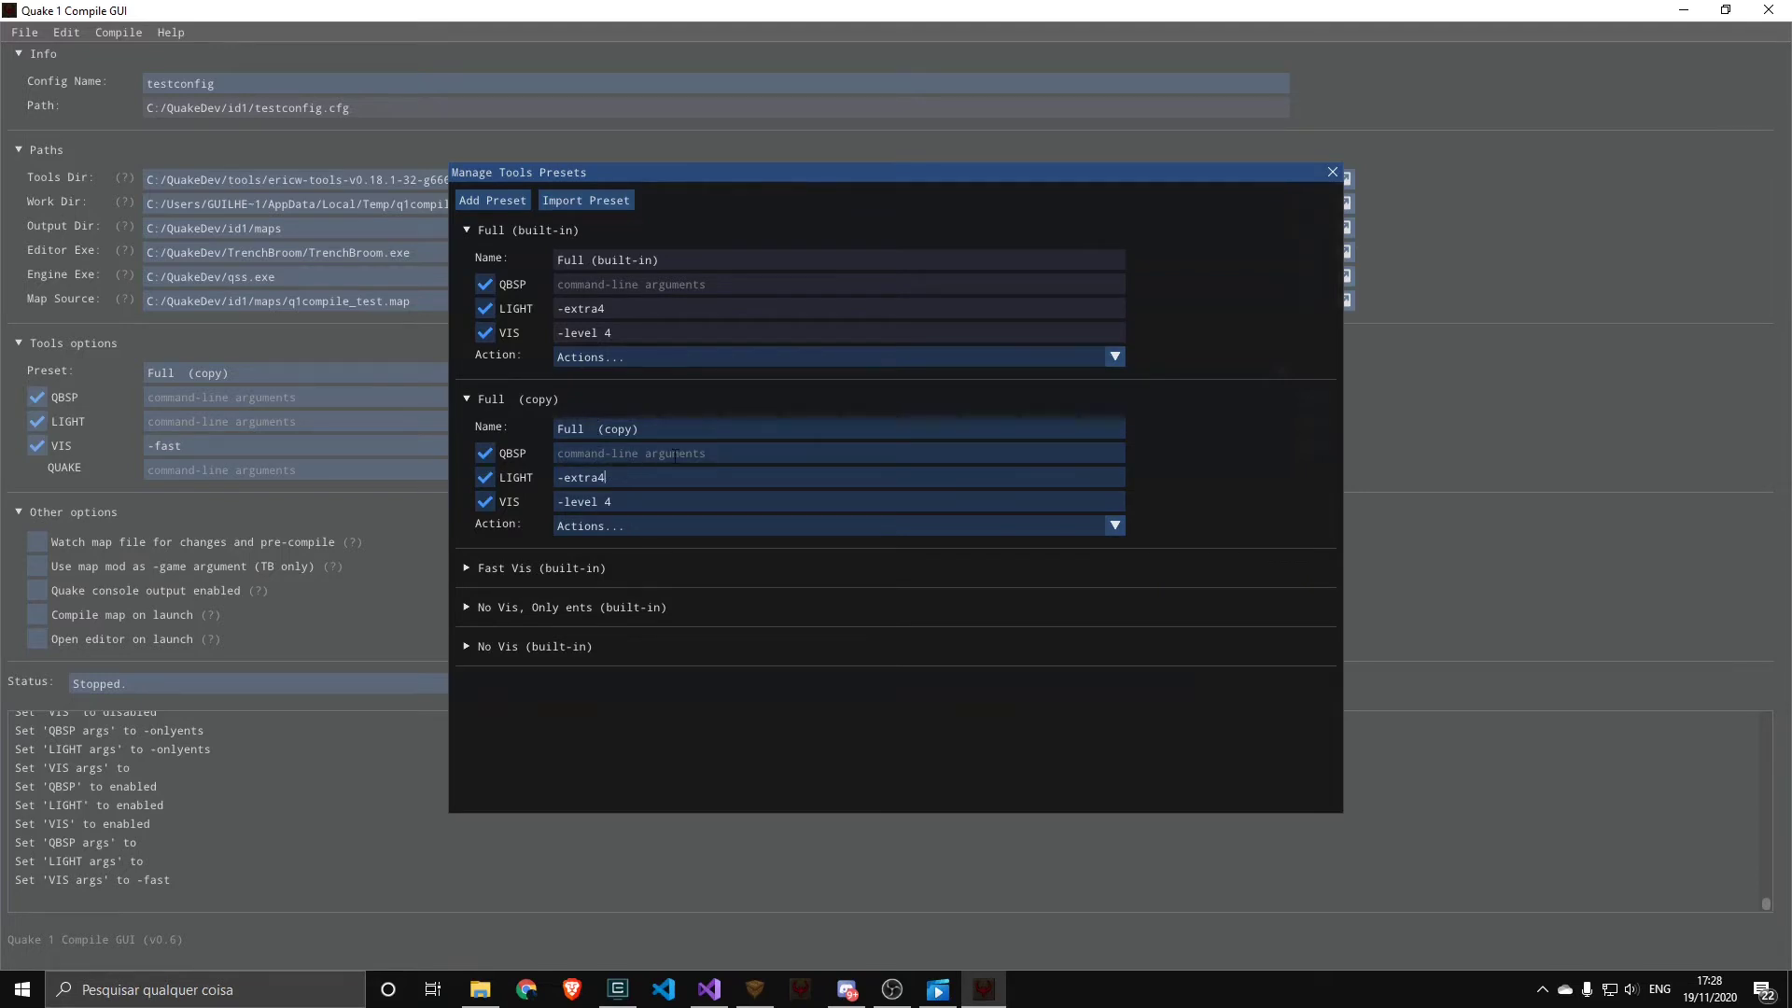
Set the LIGHT arguments of the Full (copy) preset to "-extra4 -soft" and select that preset for the config
{"action": "type", "text": "soft"}
{"action": "left_click", "coordinate": [629, 526]}
{"action": "left_click", "coordinate": [629, 569]}
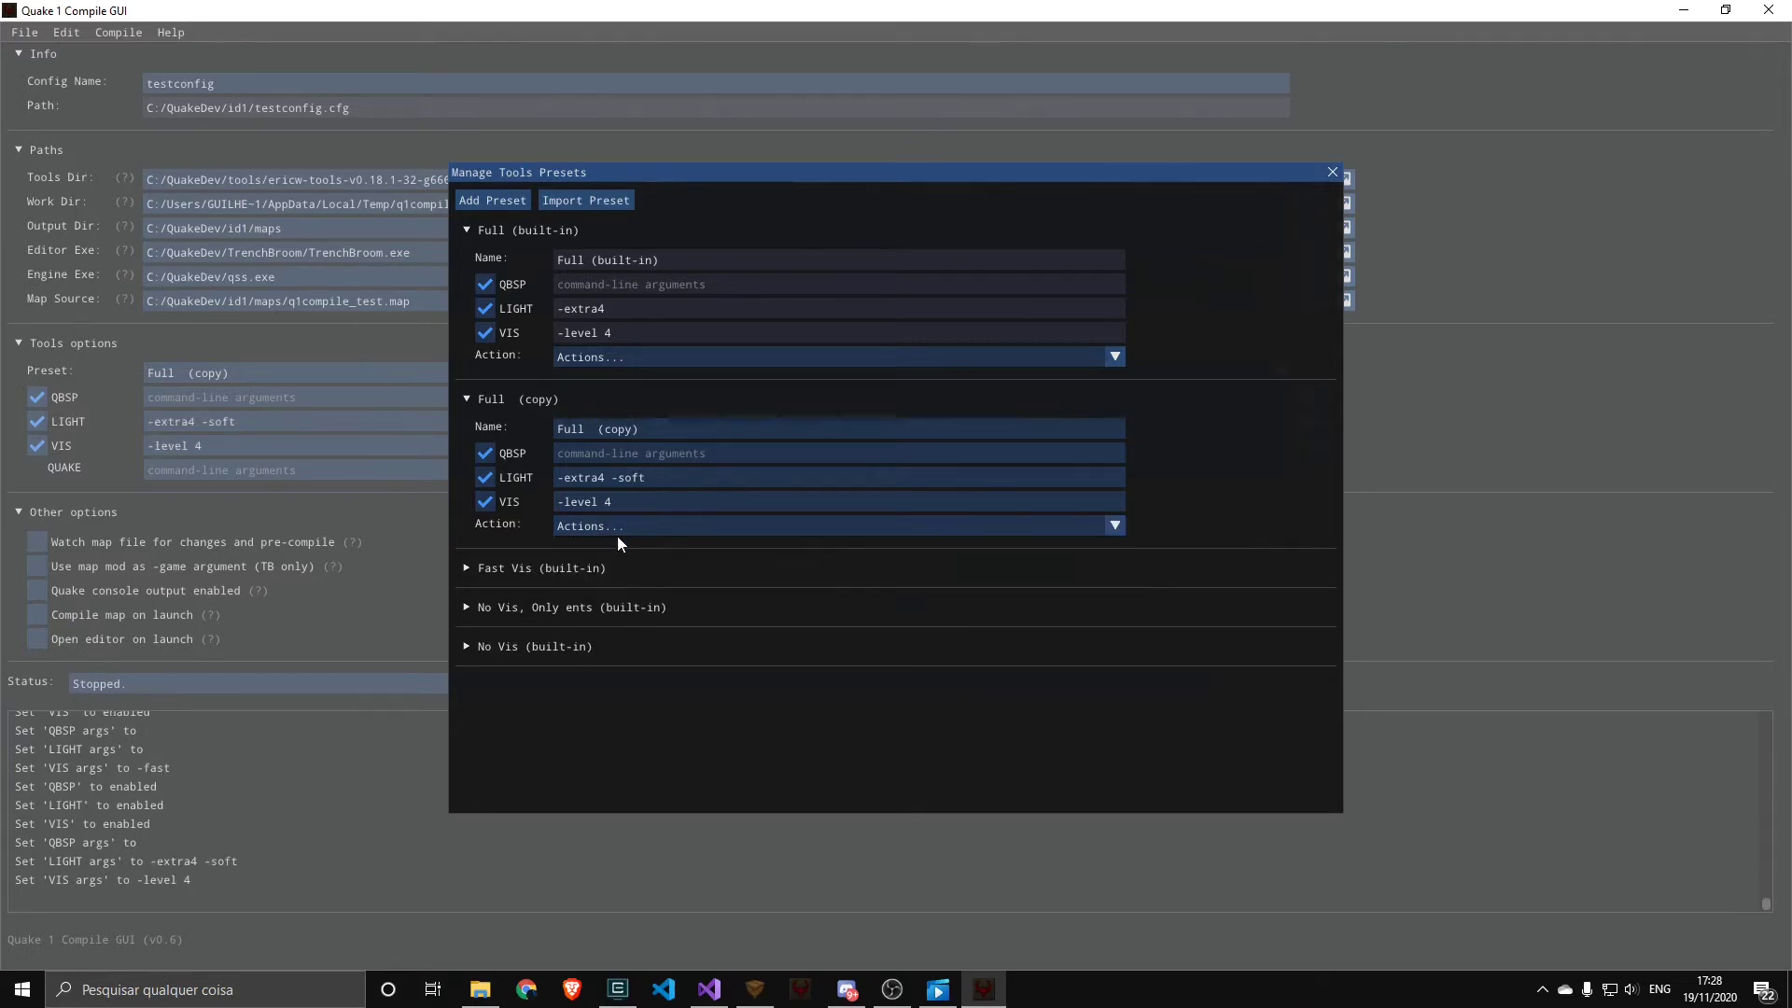
Export the Full (copy) preset to the C:/QuakeDev folder as full_soft
{"action": "left_click", "coordinate": [586, 527]}
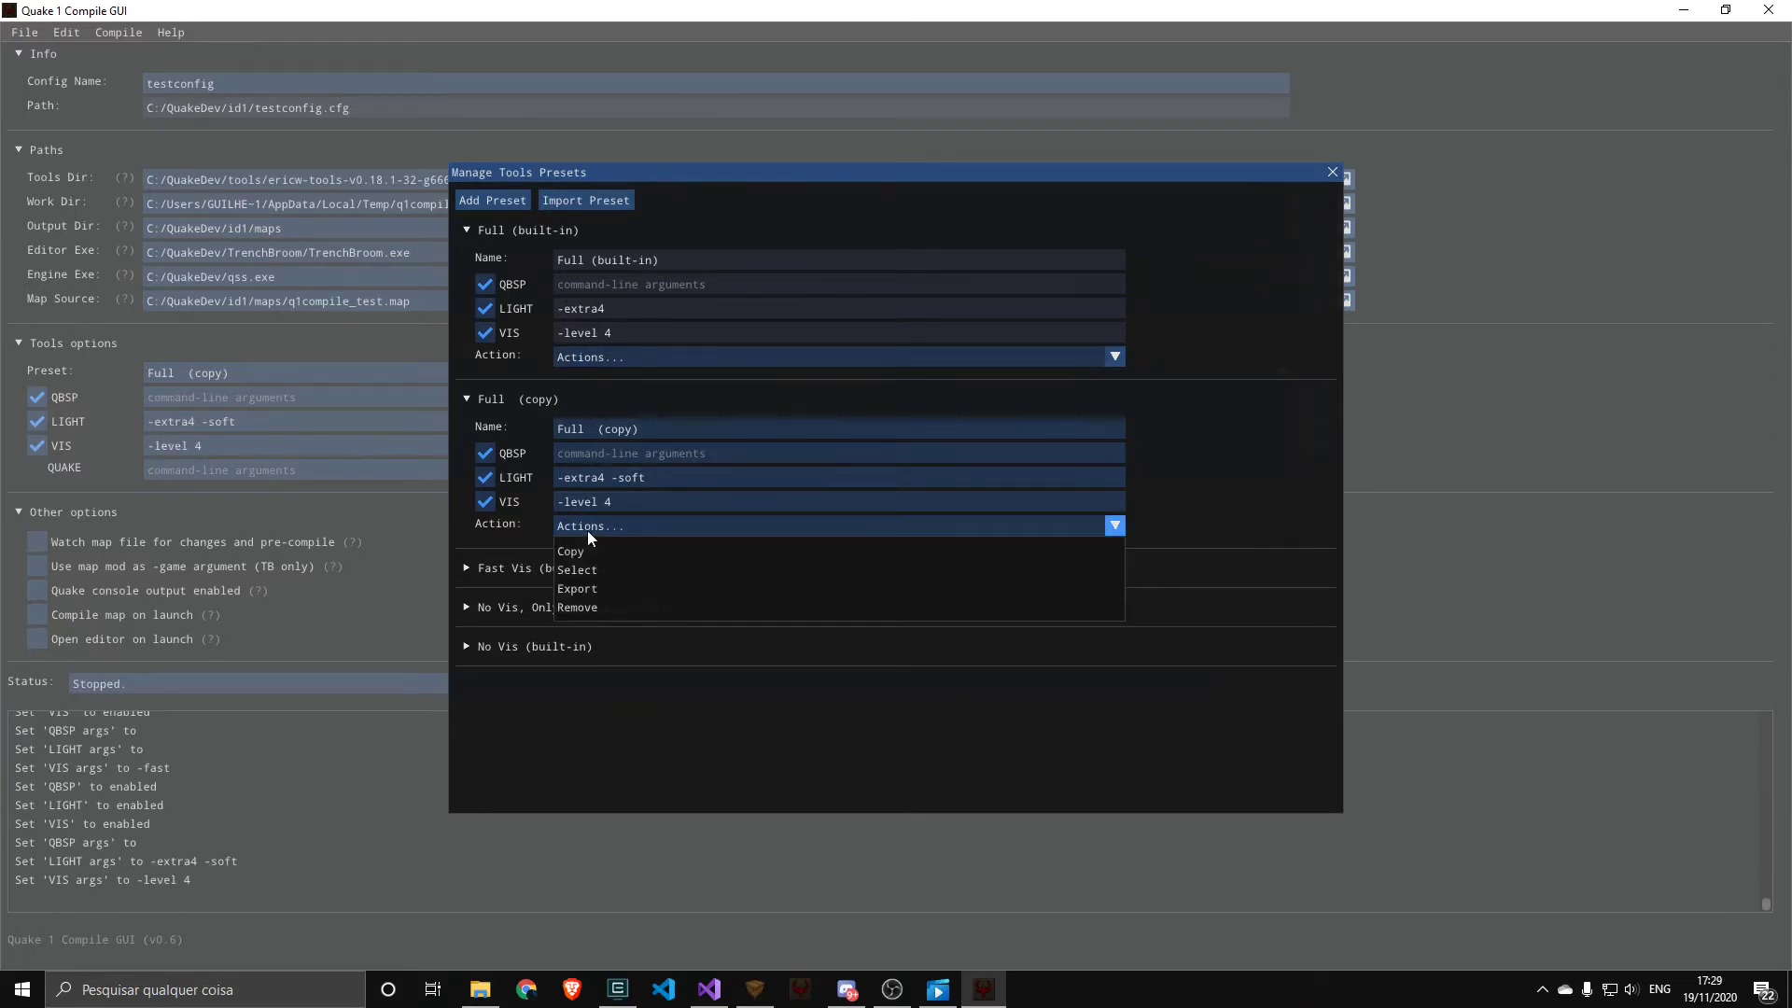
{"action": "left_click", "coordinate": [581, 588]}
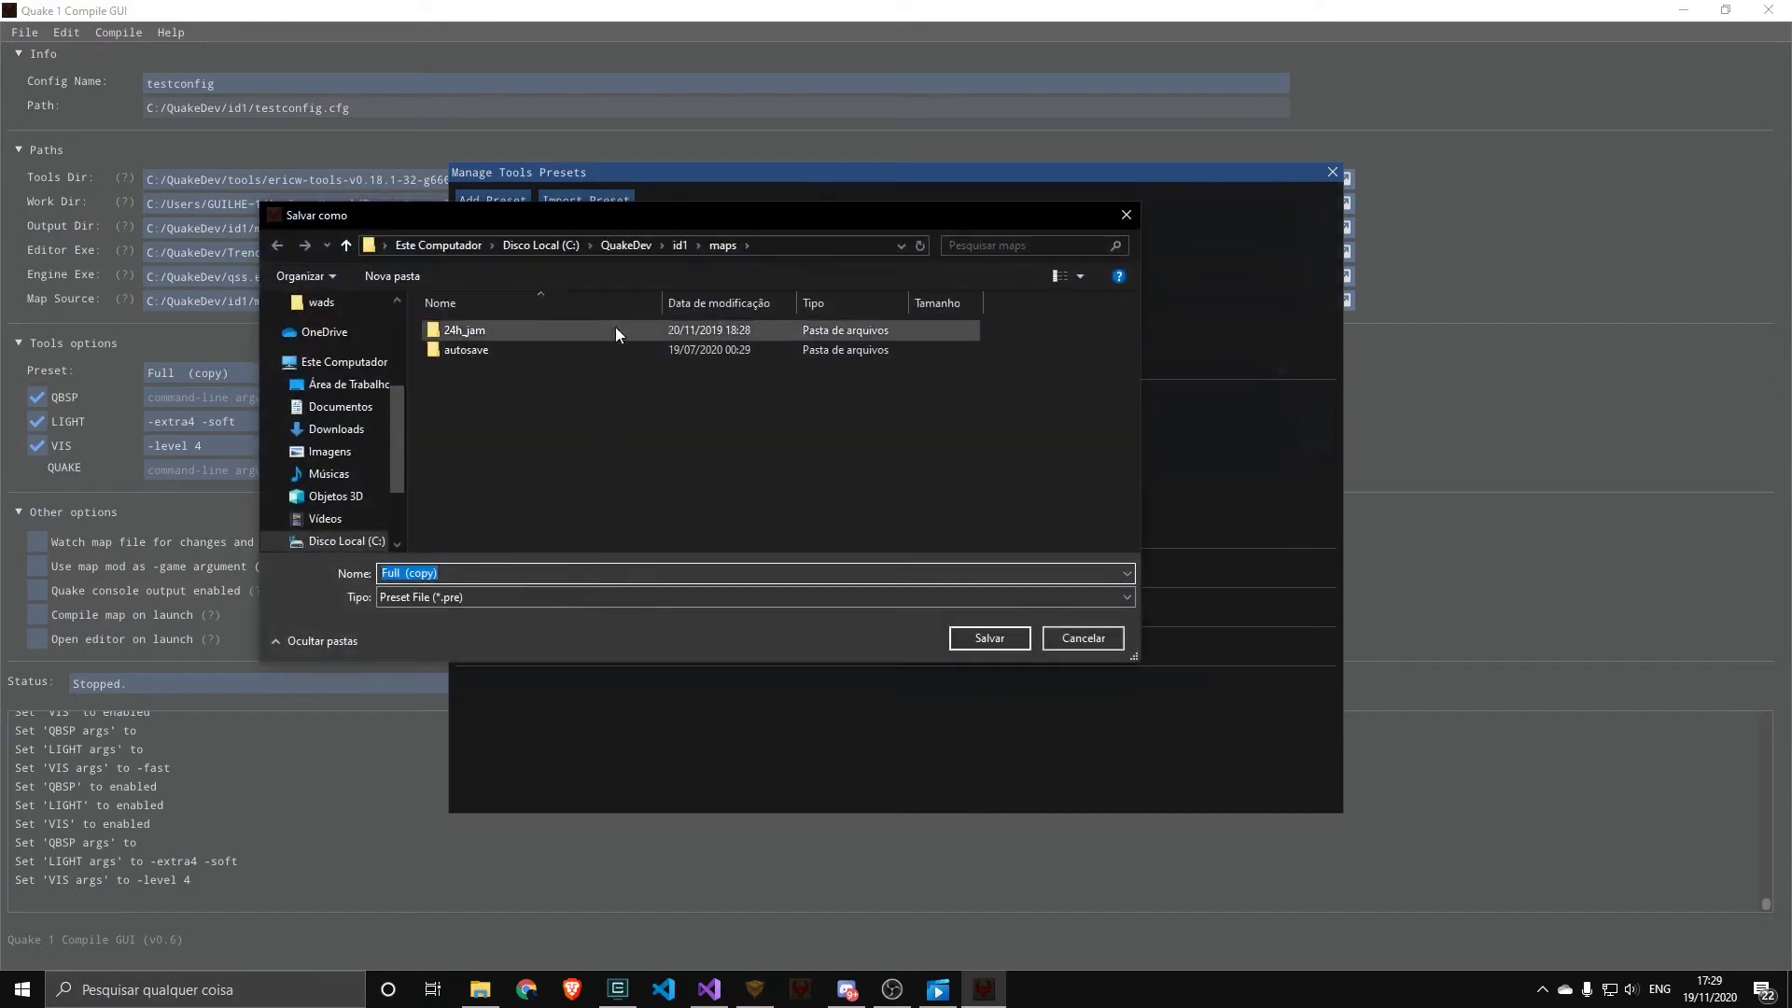
{"action": "left_click", "coordinate": [642, 247]}
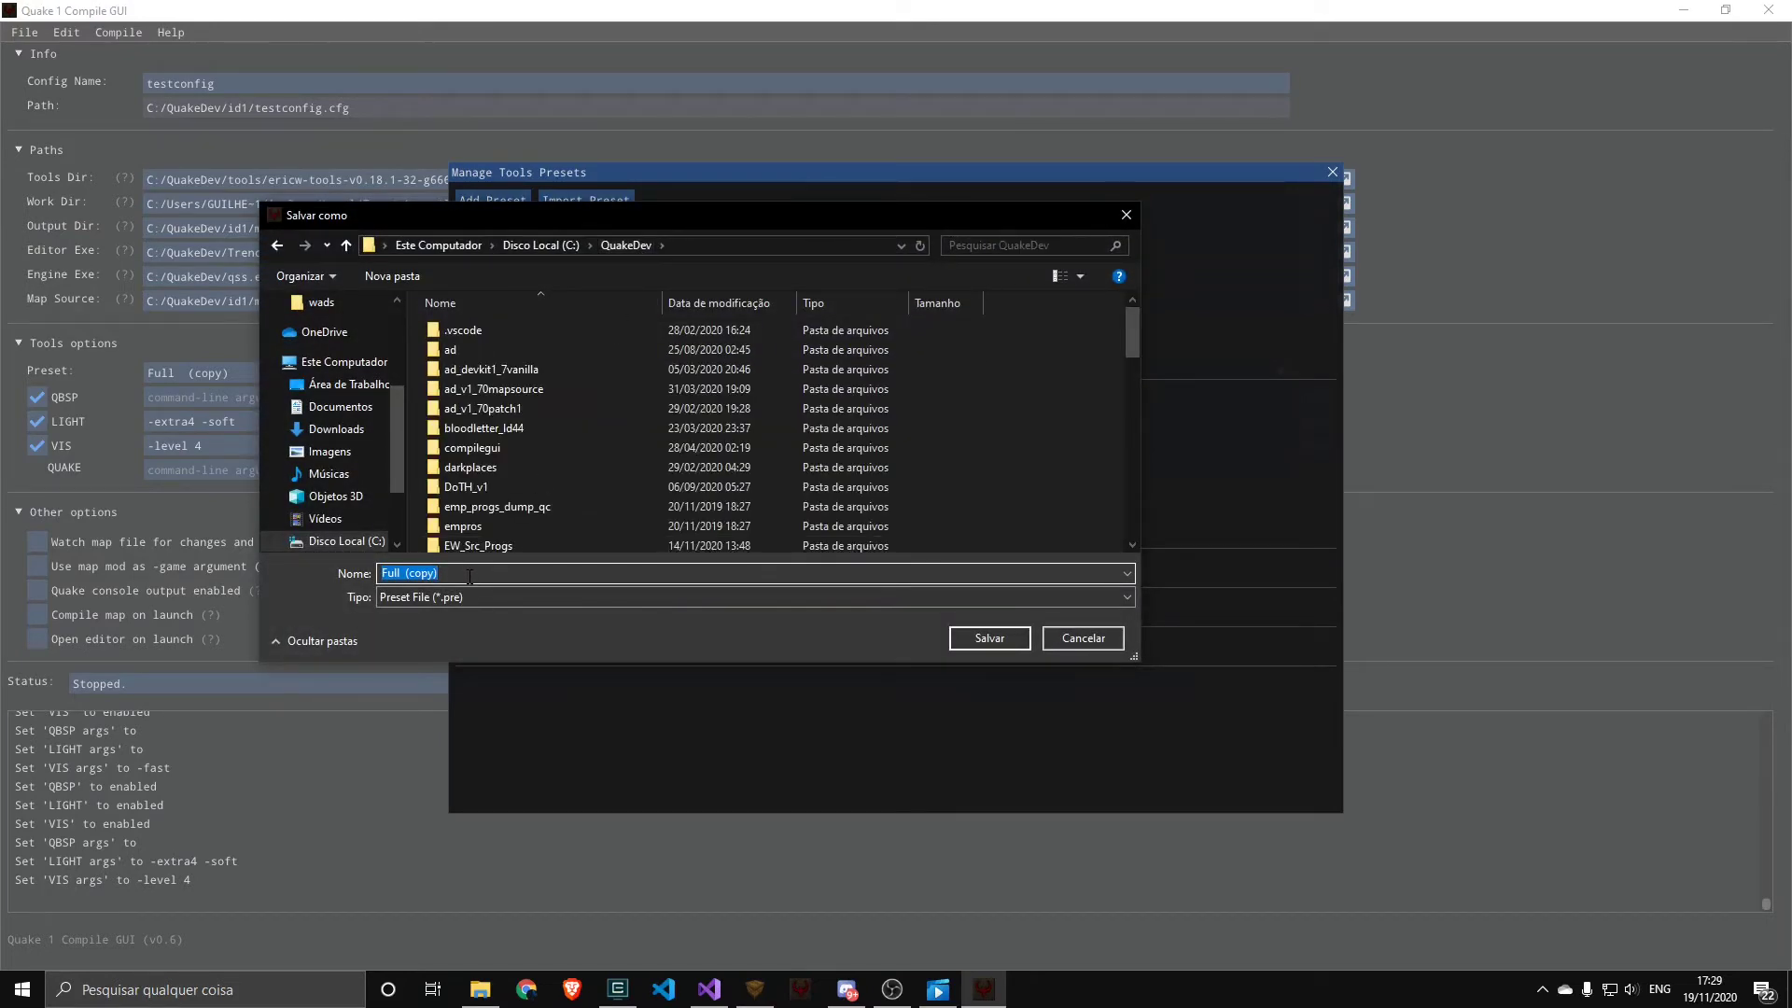
{"action": "type", "text": "full_soft"}
{"action": "key", "text": "Return"}
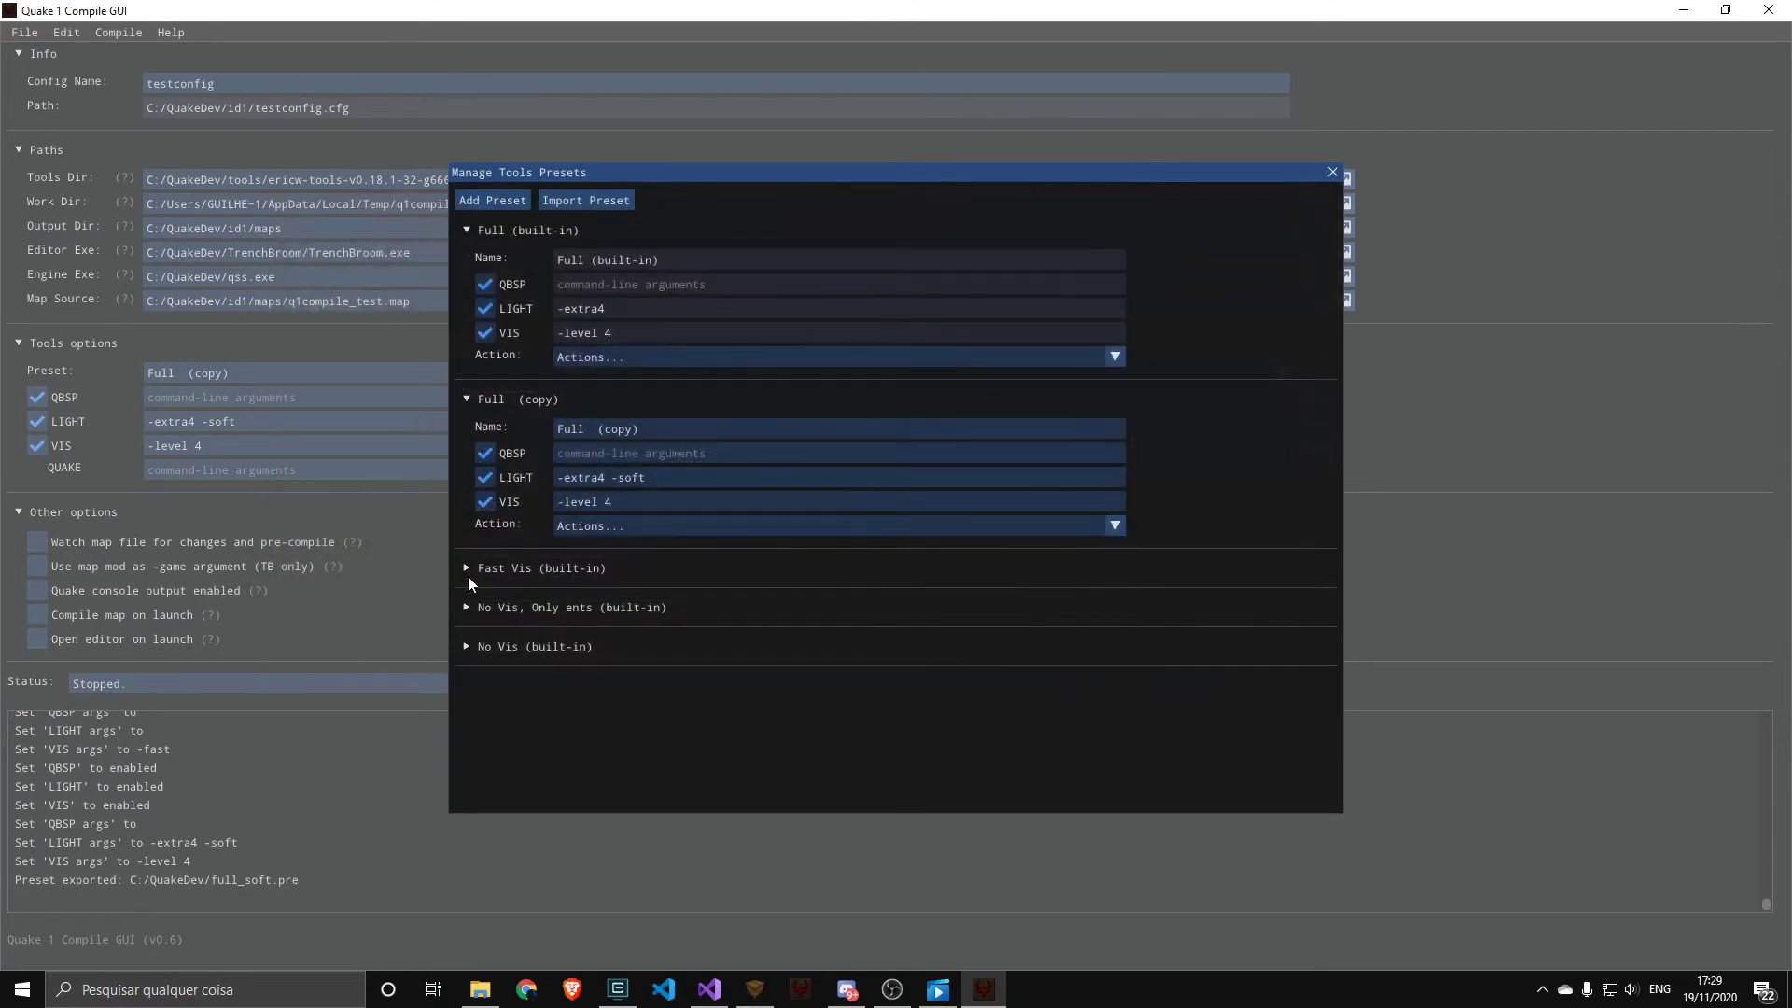
Import the preset file full_soft.pre from the C:/QuakeDev folder
{"action": "left_click", "coordinate": [586, 200]}
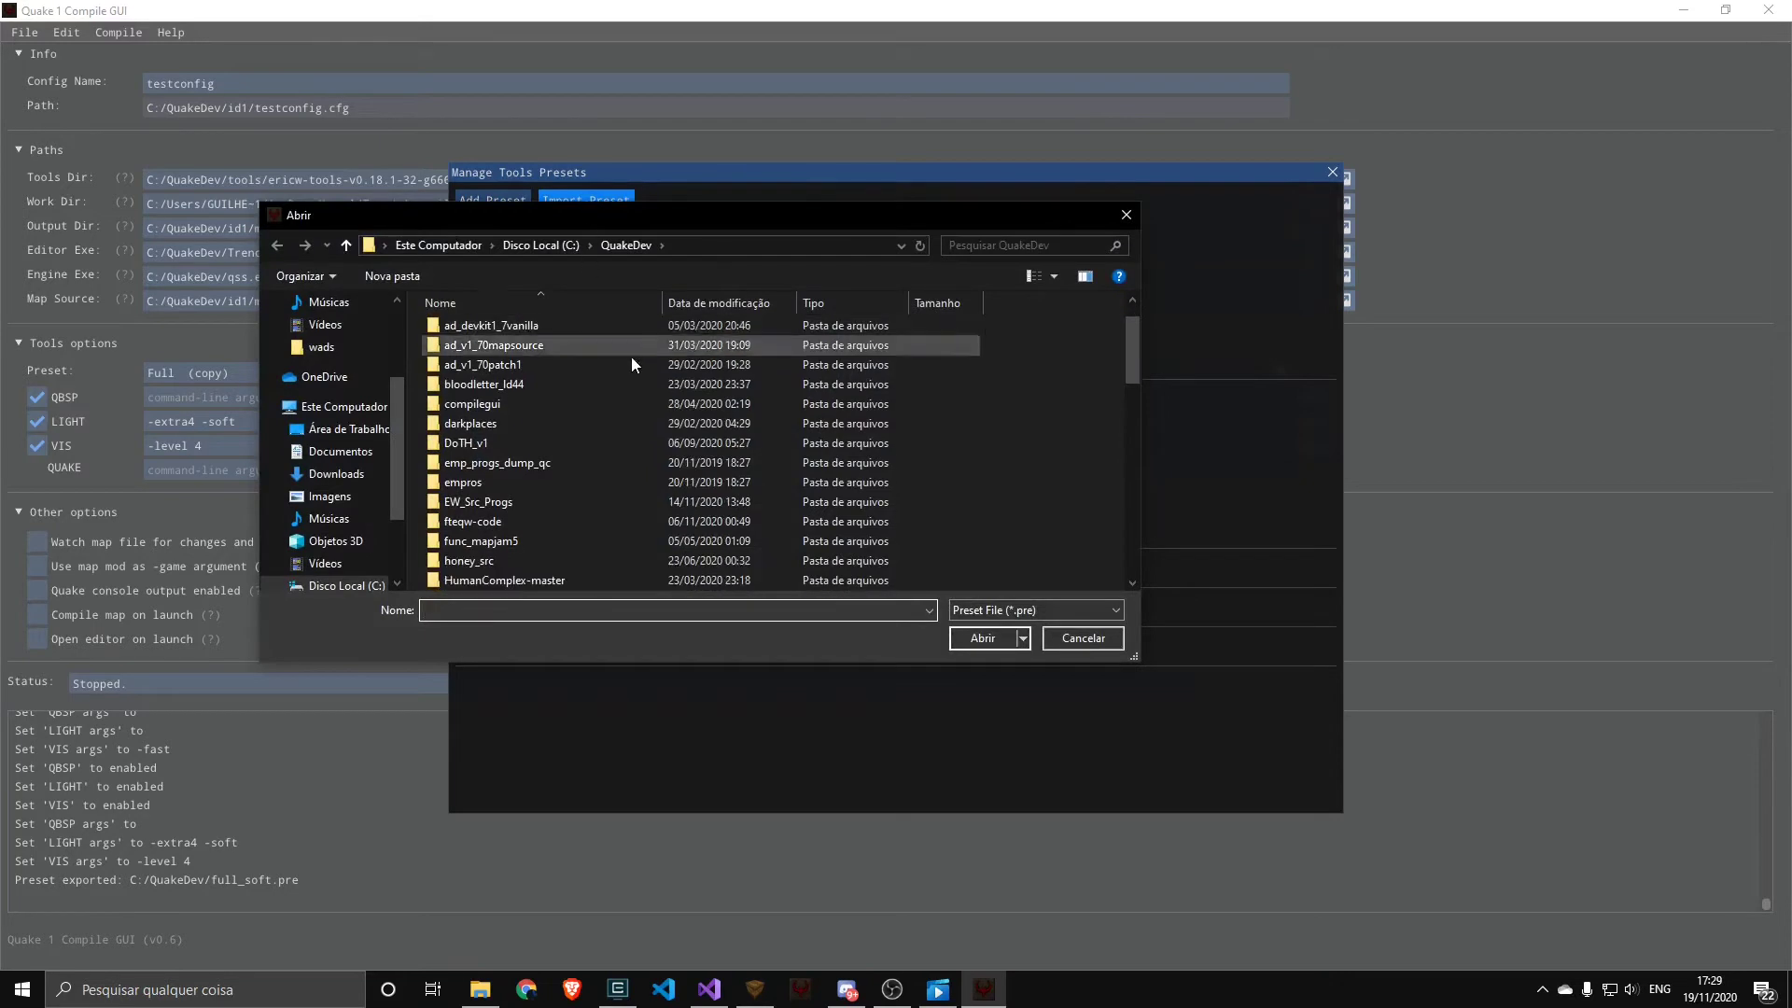
{"action": "left_click_drag", "start_coordinate": [1125, 360], "coordinate": [1131, 566]}
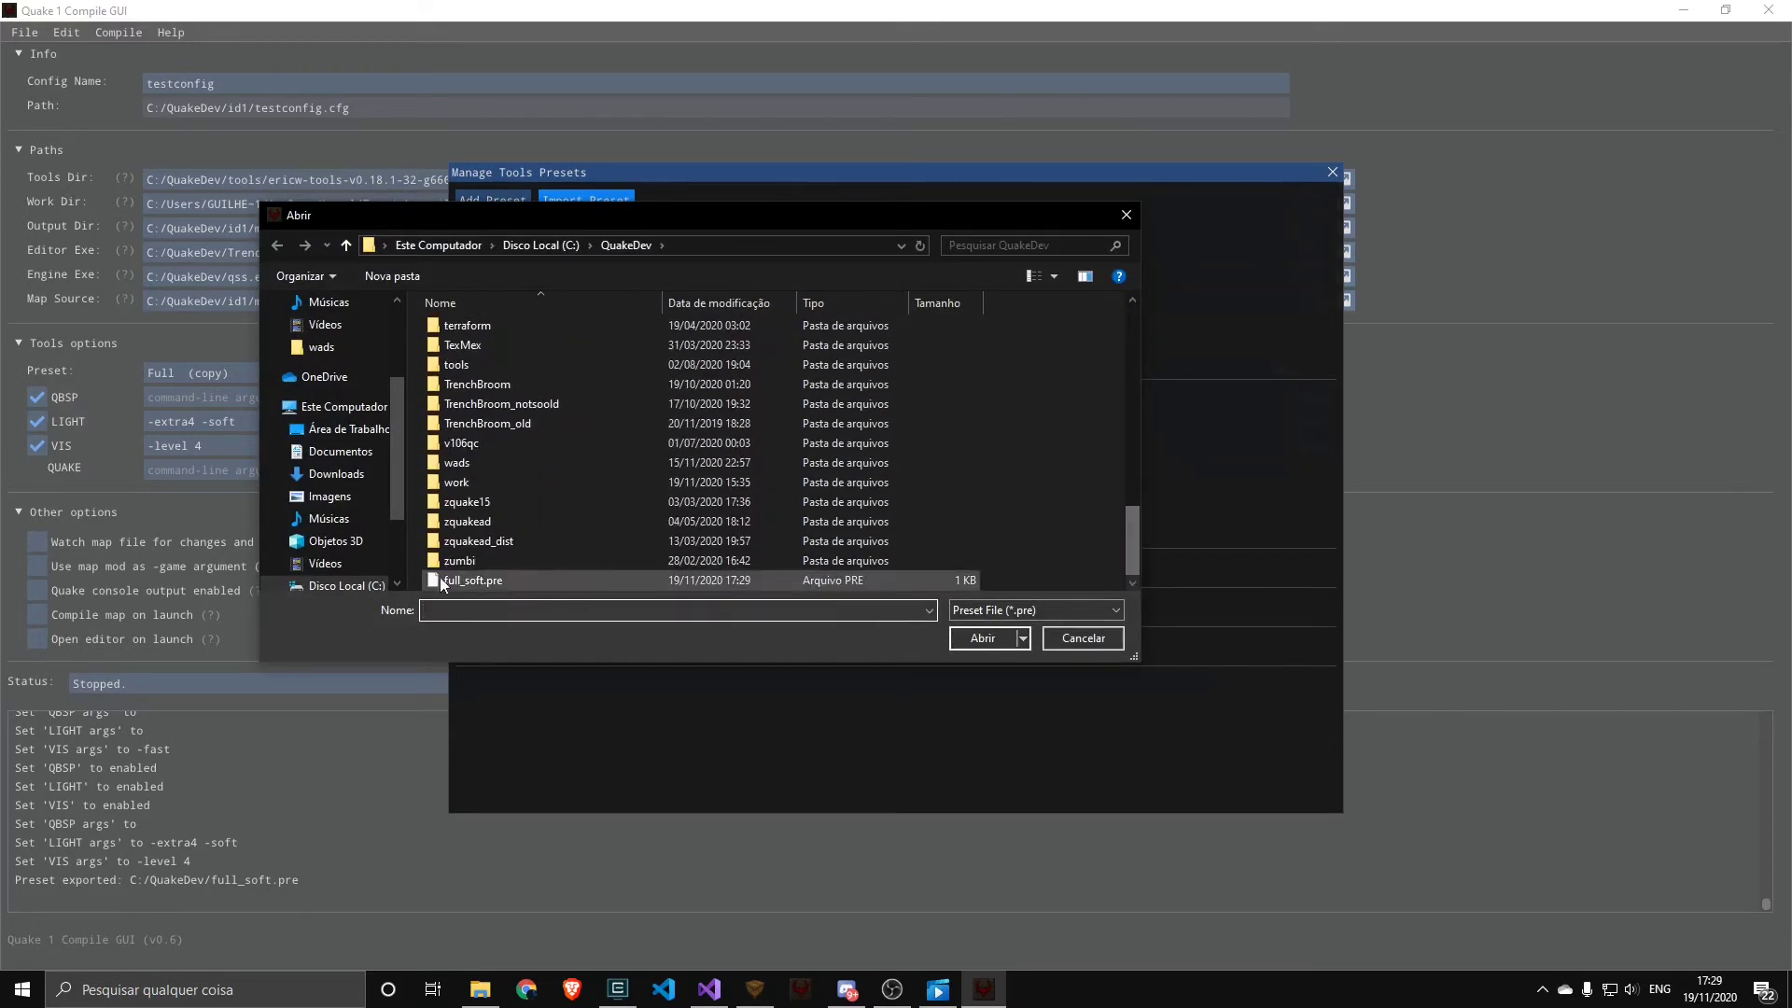
{"action": "double_click", "coordinate": [442, 580]}
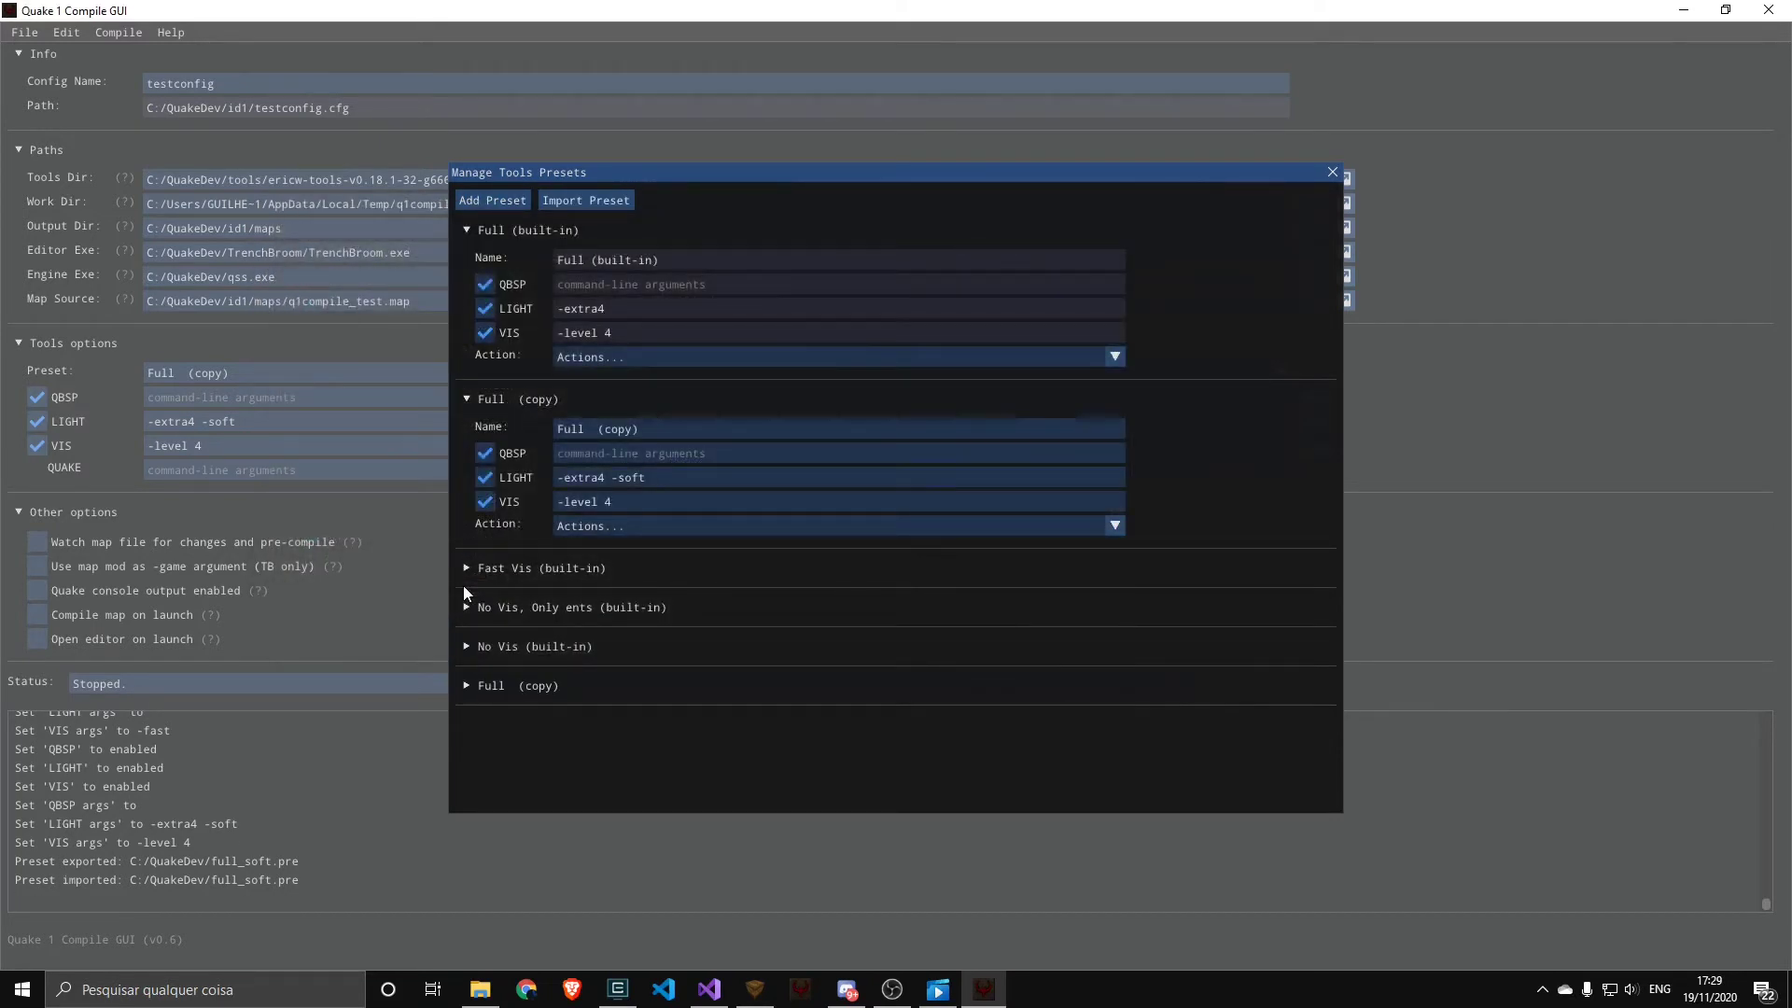
Expand the imported Full (copy) preset at the end of the preset list and select it for the config
{"action": "left_click", "coordinate": [489, 687]}
{"action": "scroll", "coordinate": [523, 574], "scroll_direction": "down", "scroll_amount": 1}
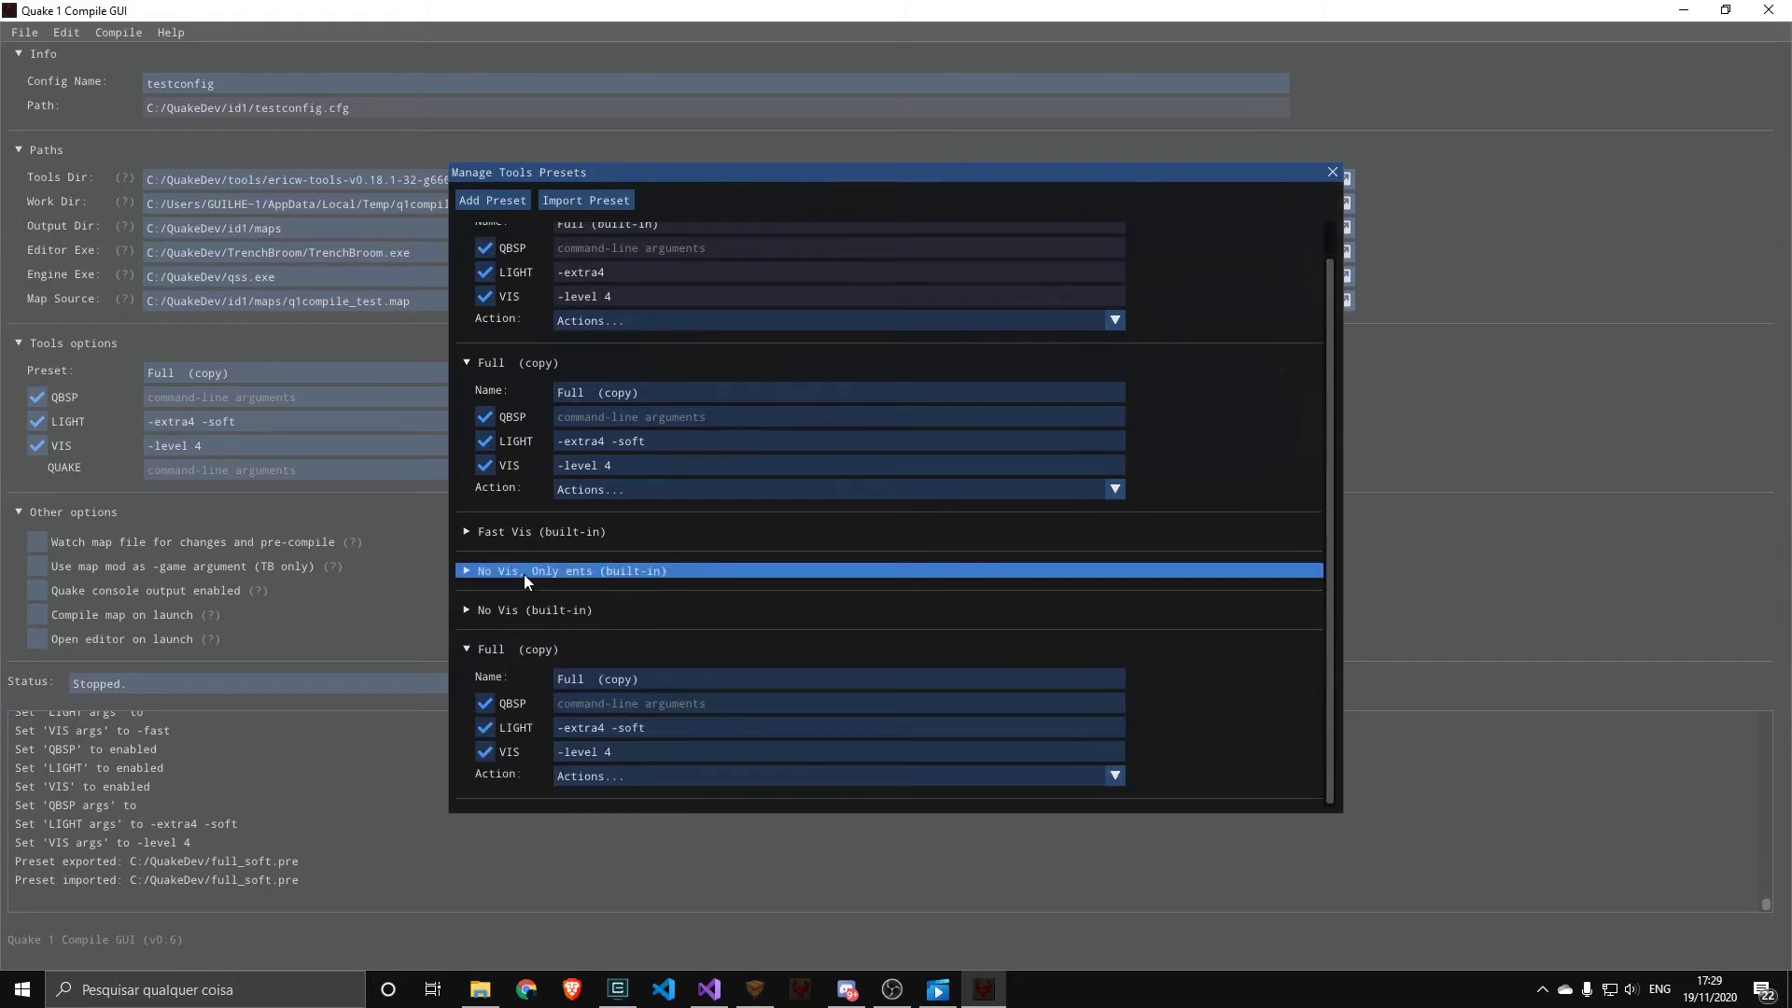
{"action": "left_click", "coordinate": [573, 778]}
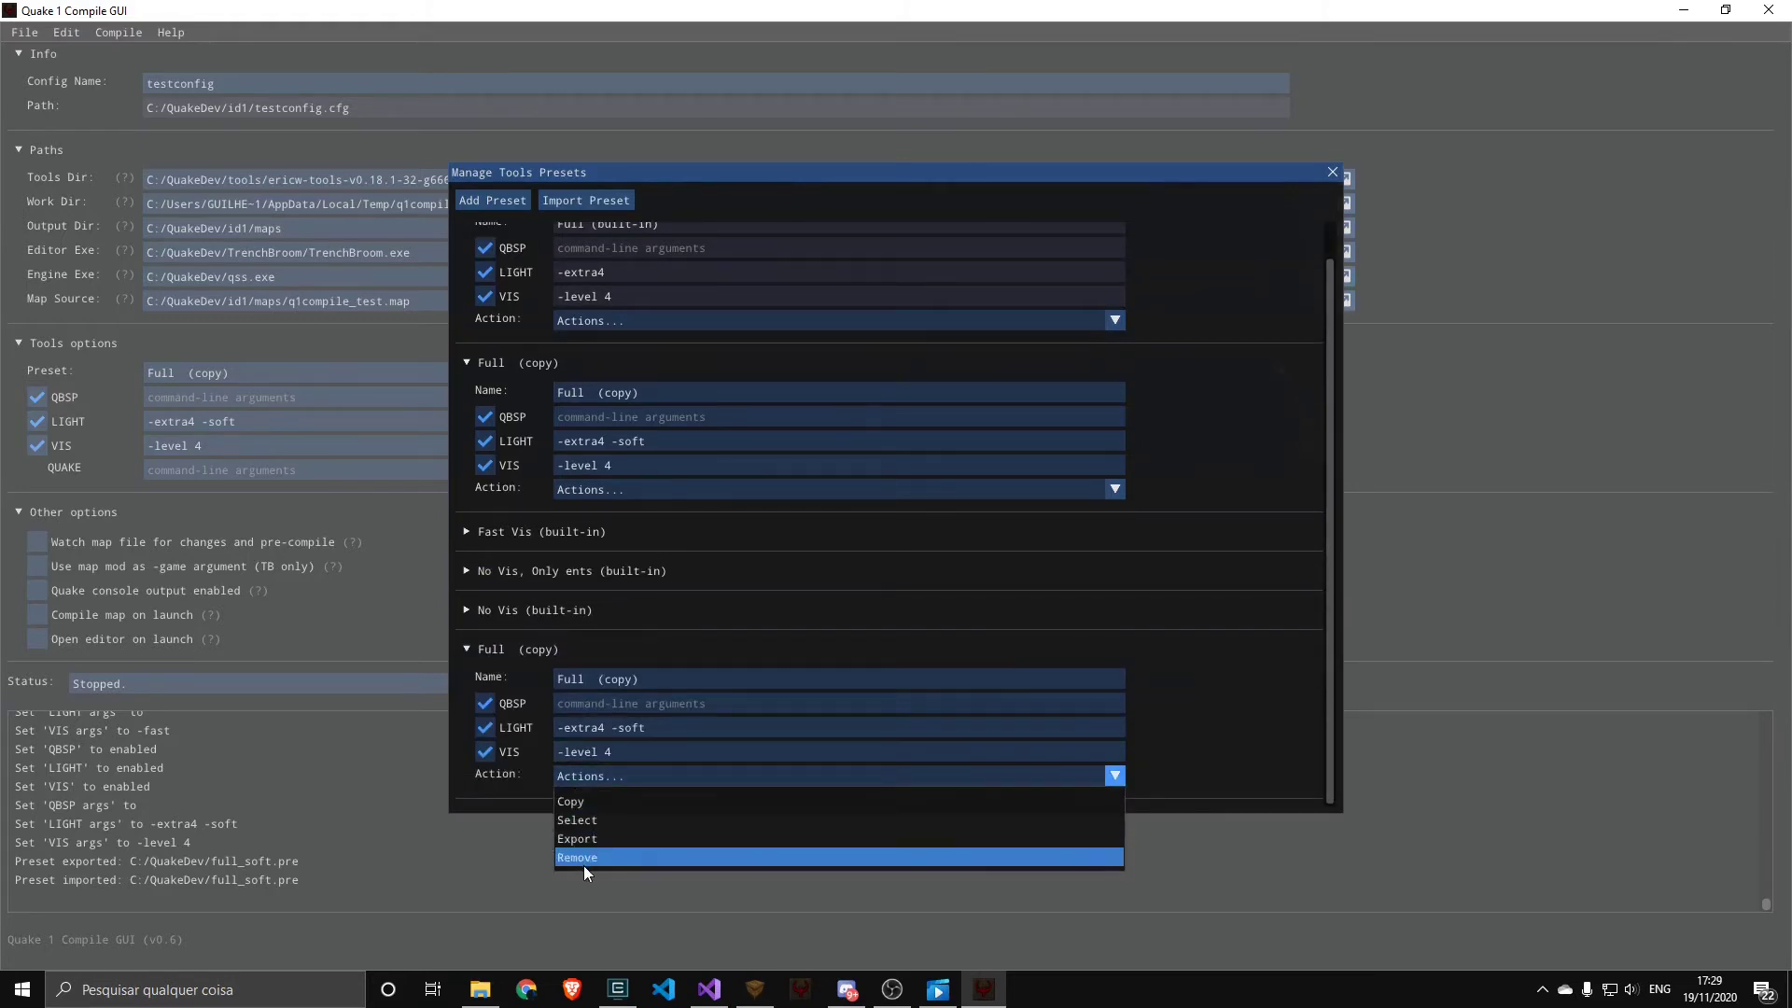
{"action": "left_click", "coordinate": [579, 819]}
Show the command-line help for QBSP and LIGHT, with the Paths and Info sections collapsed to enlarge the log
{"action": "left_click", "coordinate": [1314, 397]}
{"action": "left_click", "coordinate": [35, 152]}
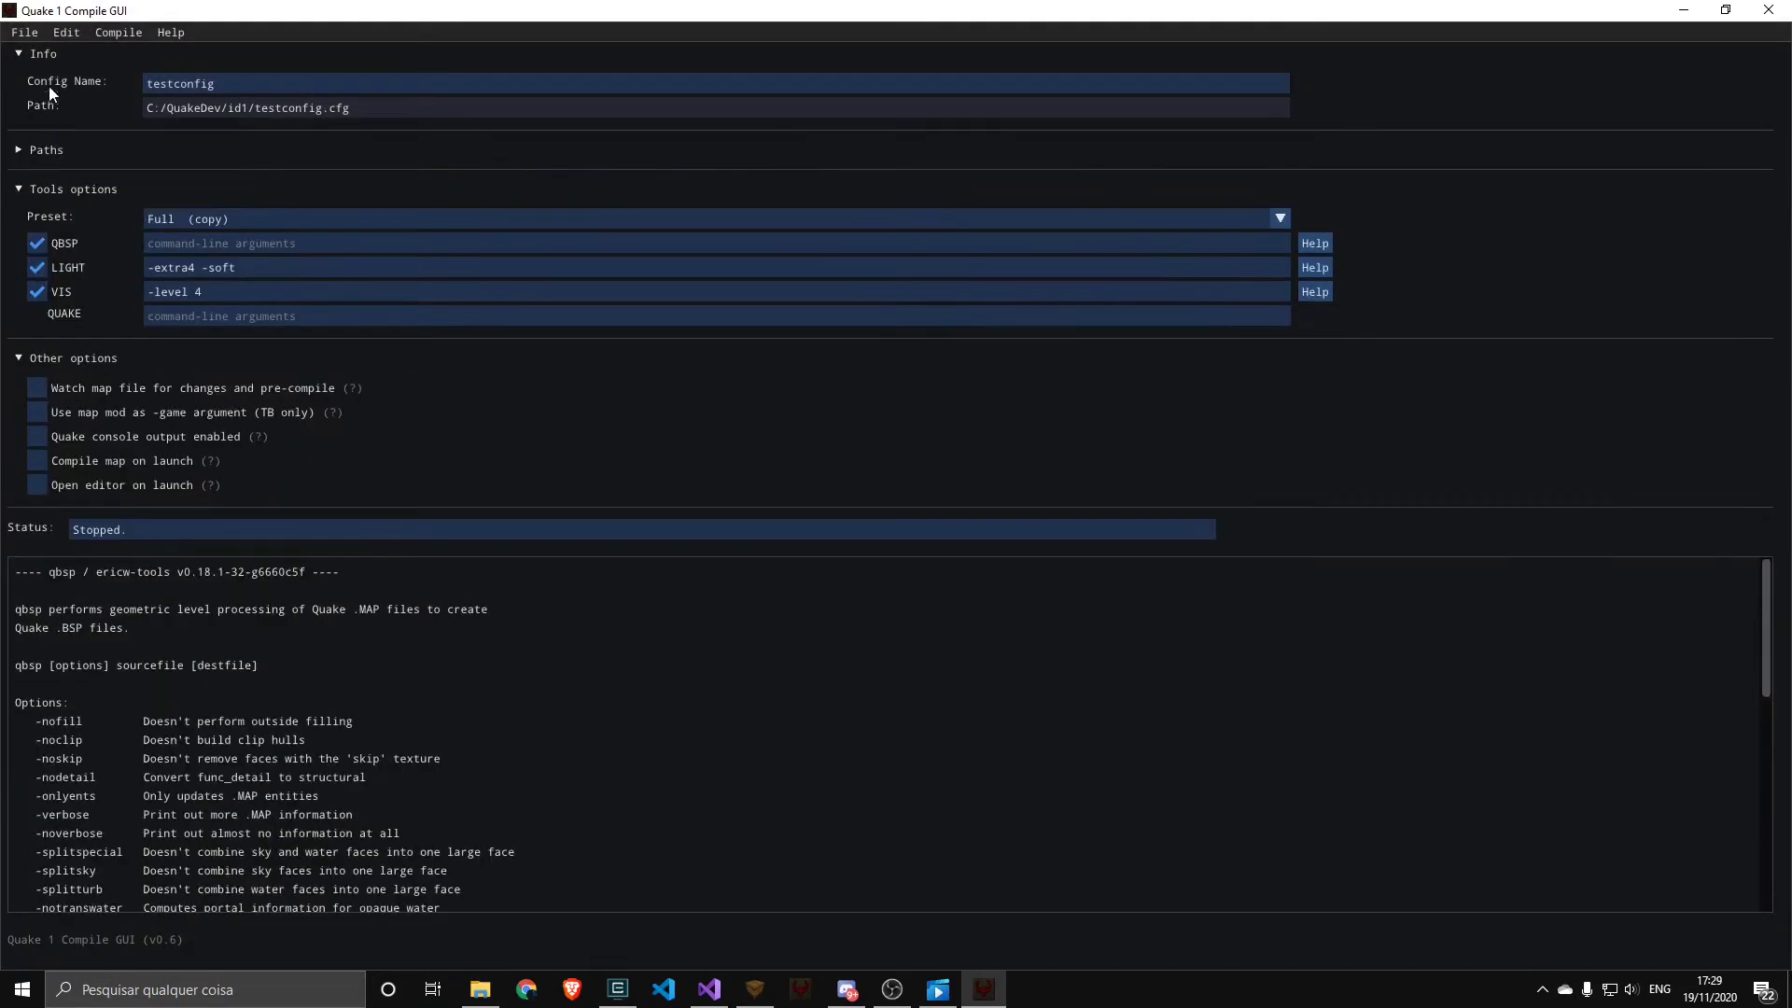
{"action": "left_click", "coordinate": [74, 56]}
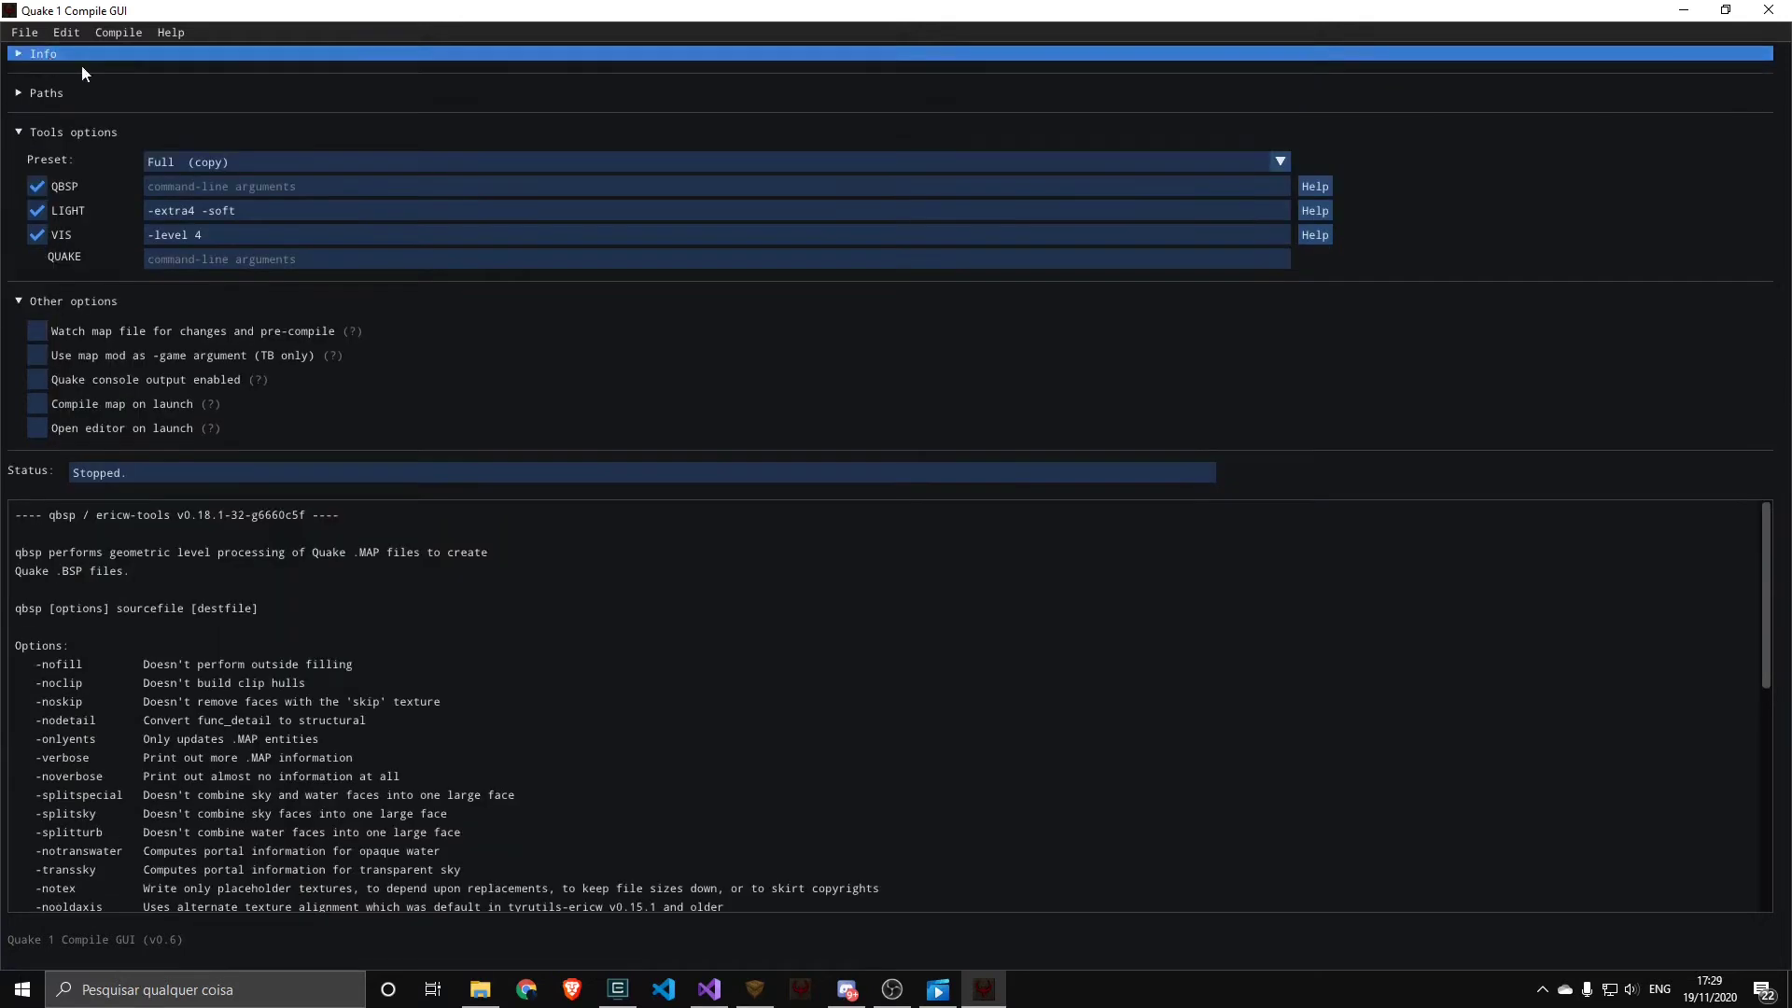
{"action": "left_click", "coordinate": [1318, 210]}
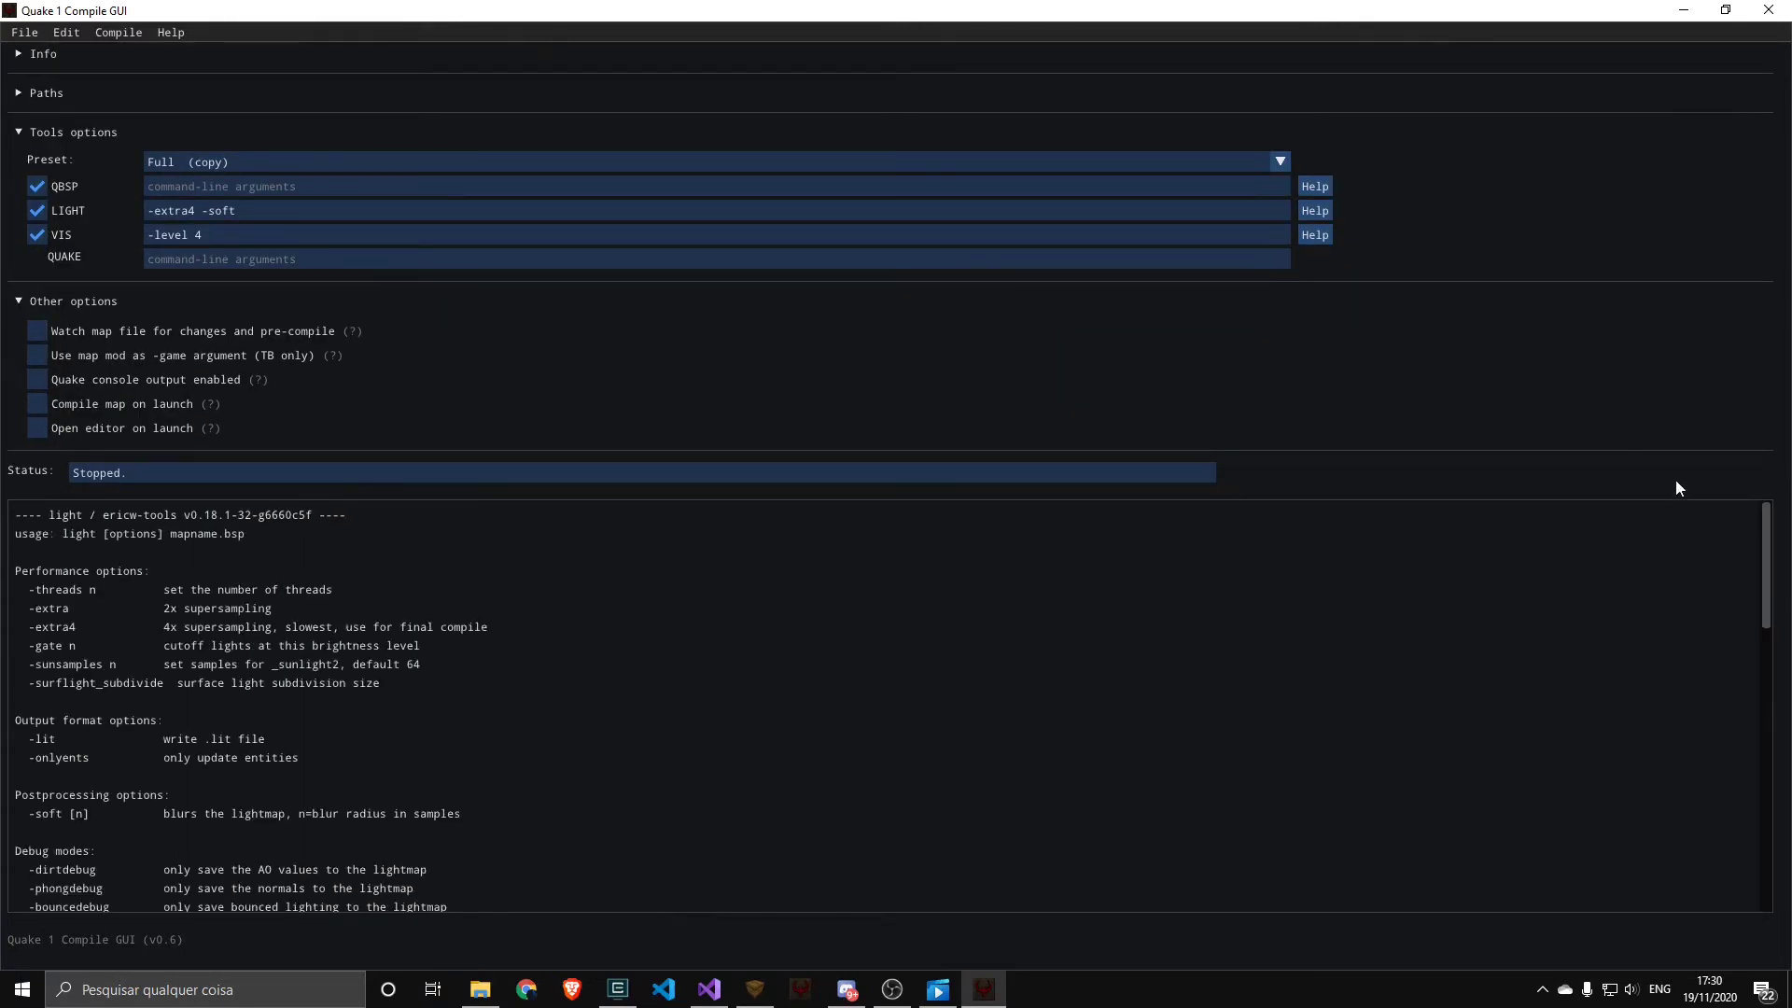
Show the command-line help for VIS, LIGHT and QBSP in the log
{"action": "left_click_drag", "start_coordinate": [1765, 570], "coordinate": [1359, 256]}
{"action": "left_click", "coordinate": [1325, 237]}
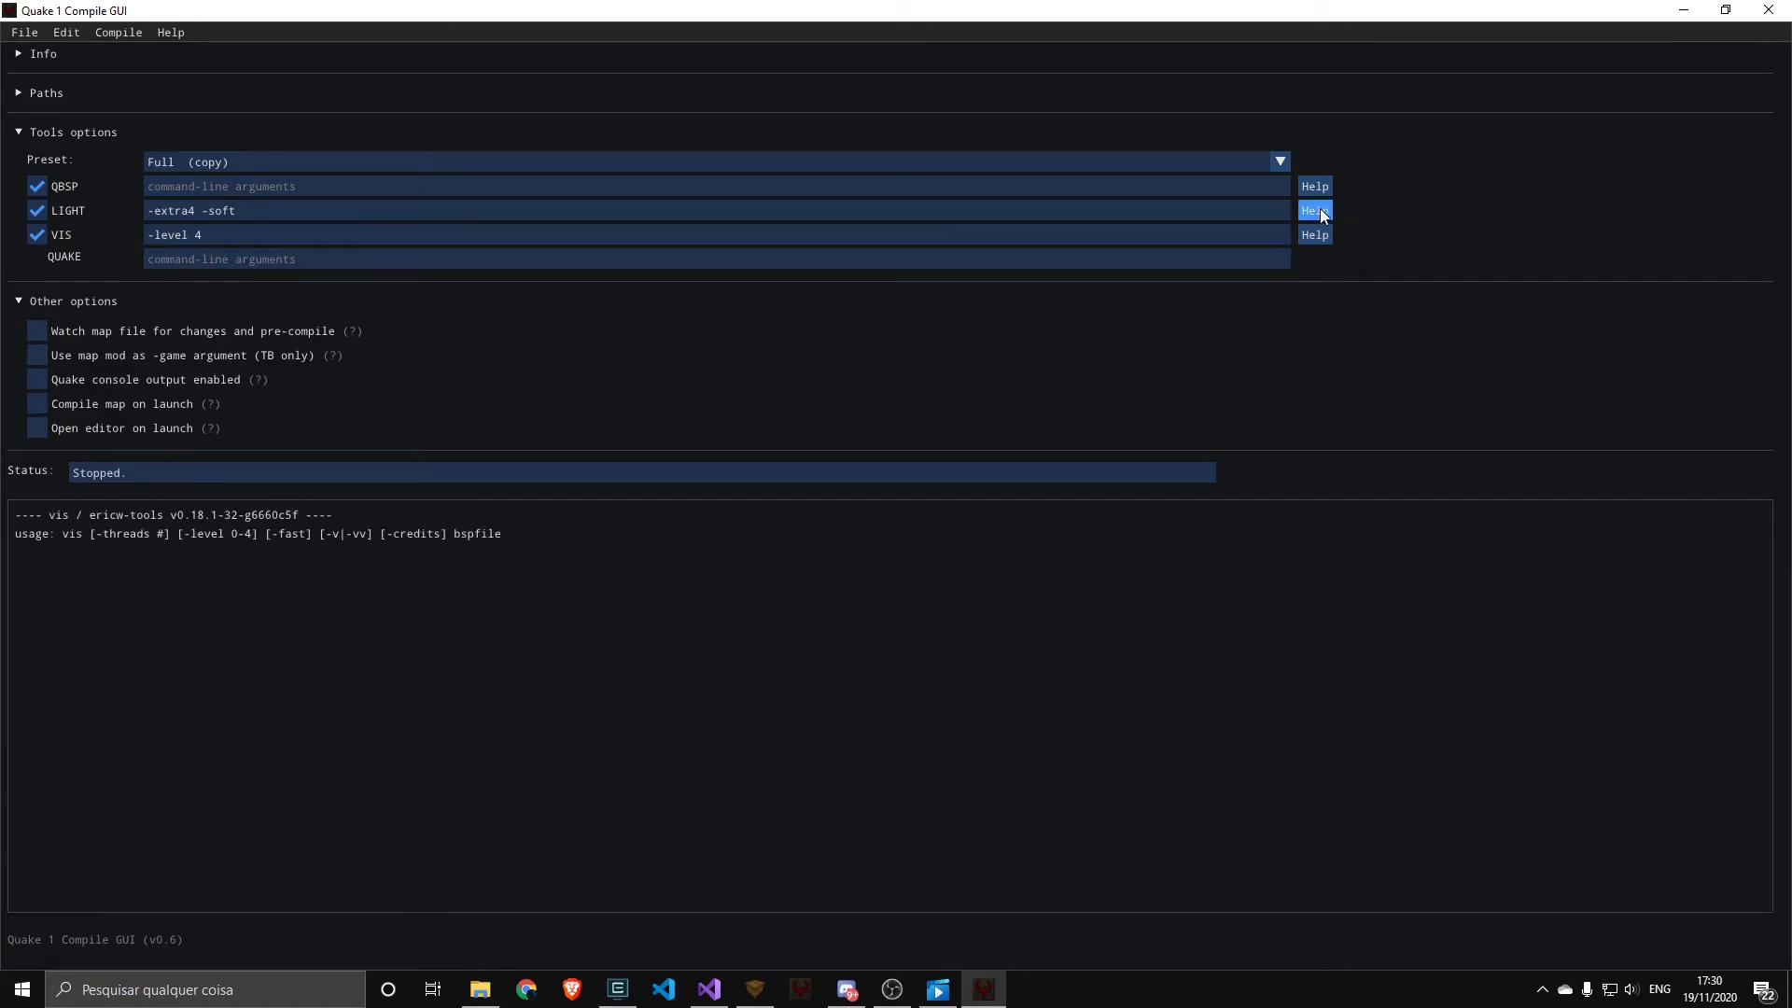
{"action": "left_click", "coordinate": [1321, 213]}
{"action": "left_click", "coordinate": [1318, 188]}
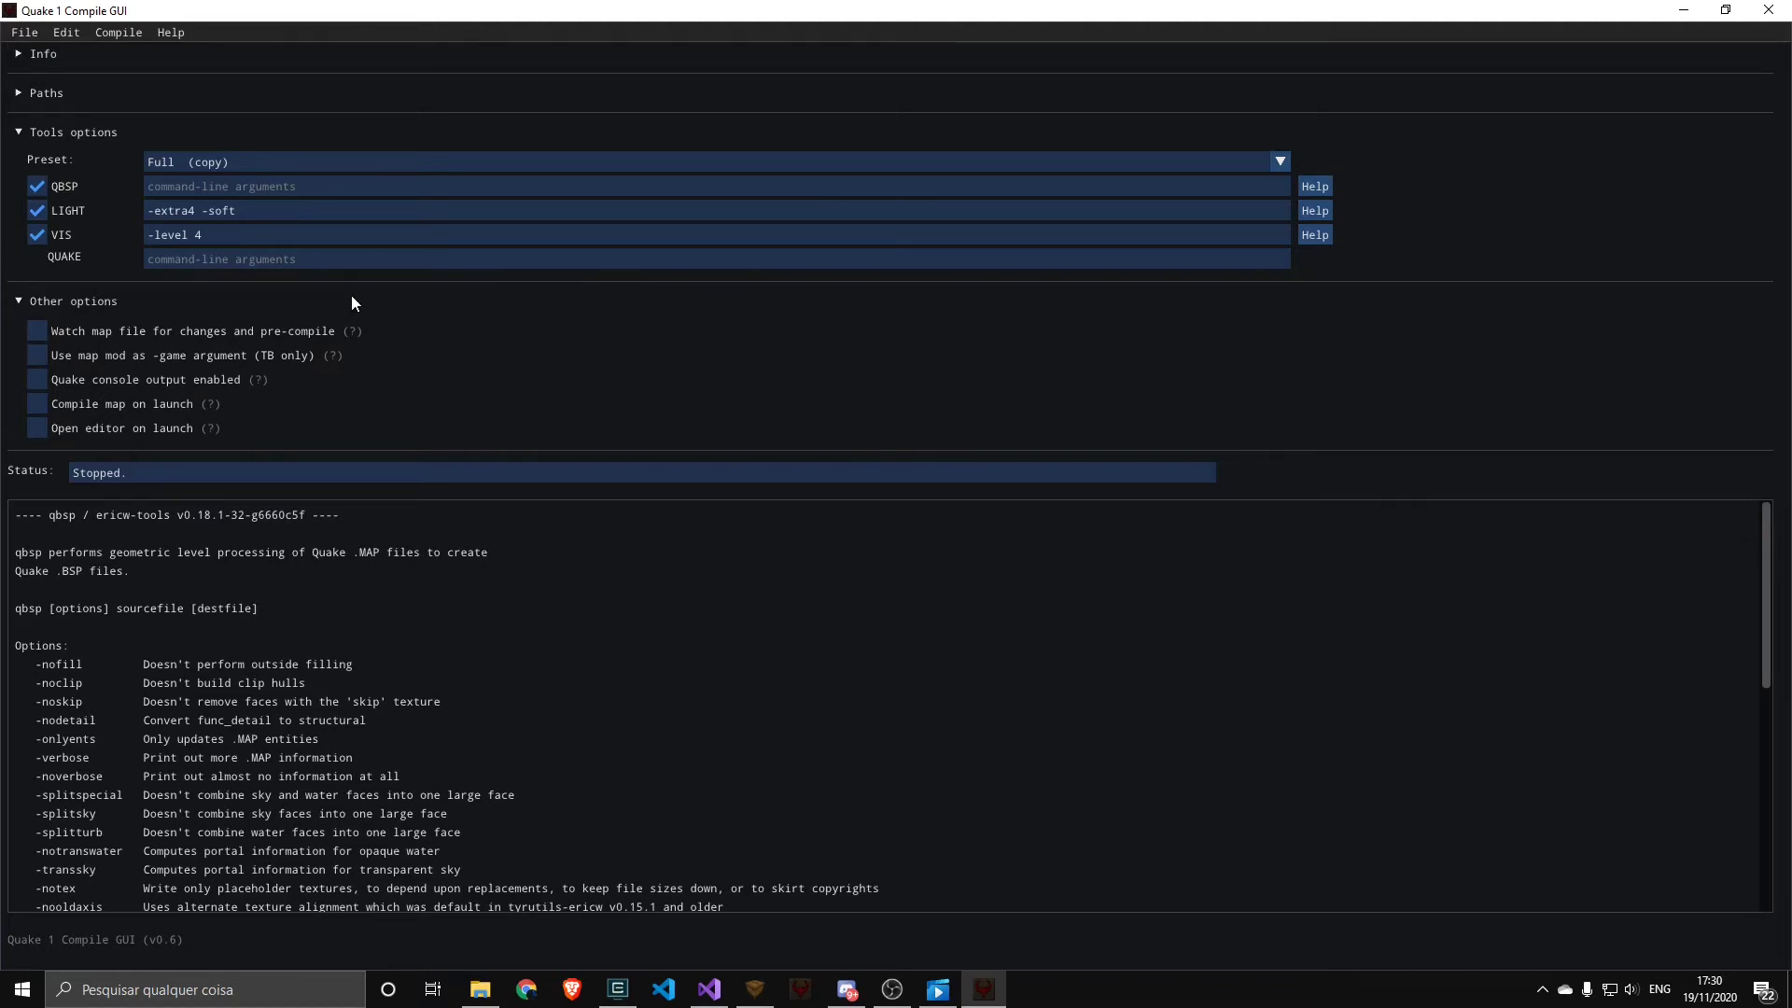
Collapse the Tools options section and enable watching the map file for changes and pre-compiling
{"action": "left_click", "coordinate": [54, 134]}
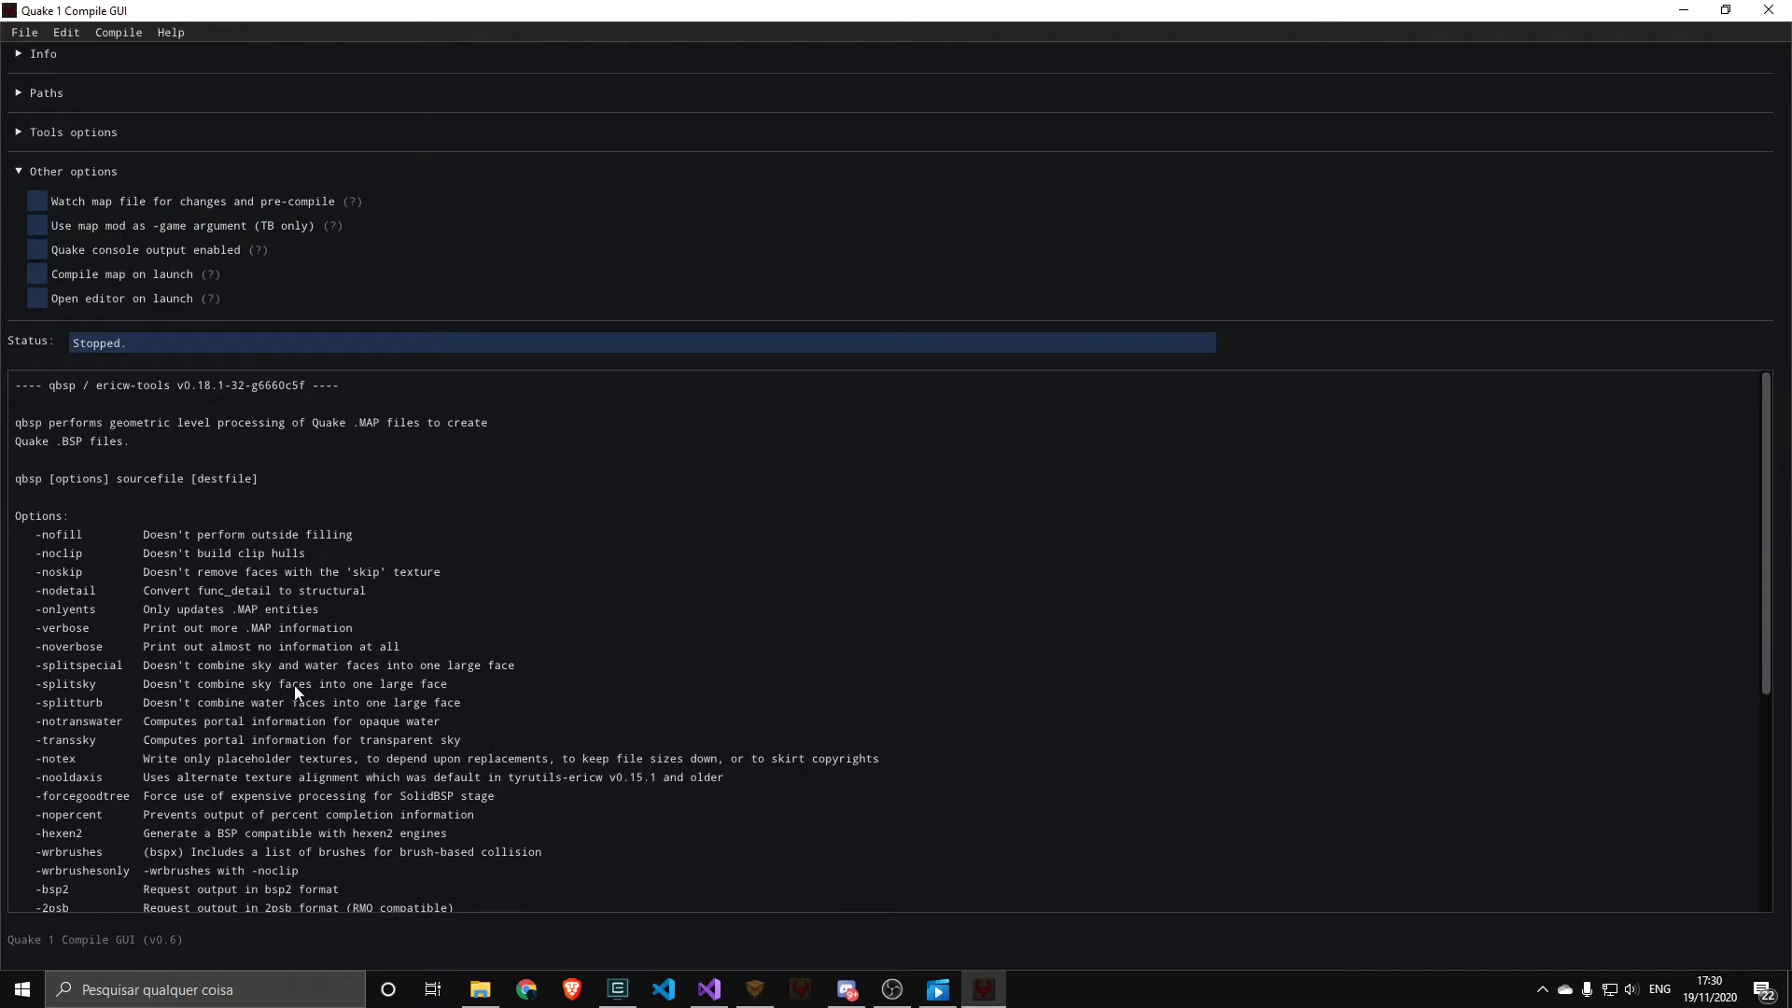
{"action": "left_click", "coordinate": [78, 203]}
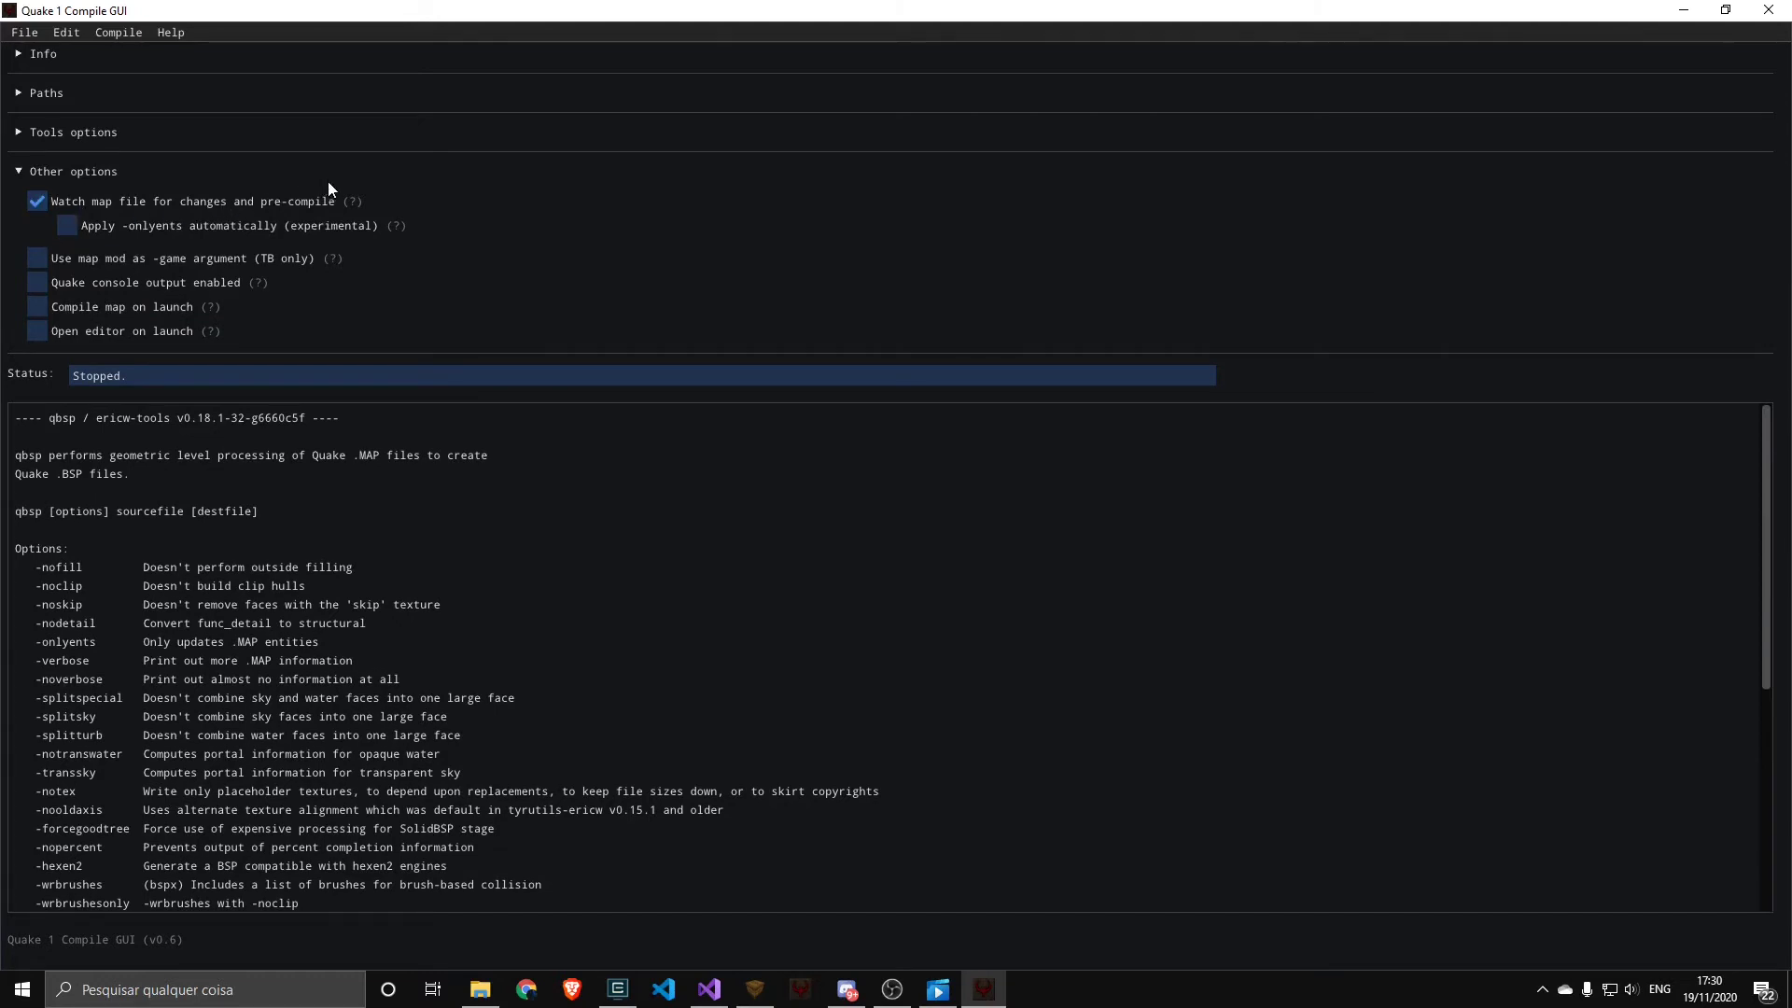
Switch to TrenchBroom, place a monster_hell_knight in the q1compile_test room, and return to Quake 1 Compile GUI for the pre-compile log
{"action": "left_click", "coordinate": [755, 988]}
{"action": "left_click_drag", "start_coordinate": [1417, 859], "coordinate": [429, 719]}
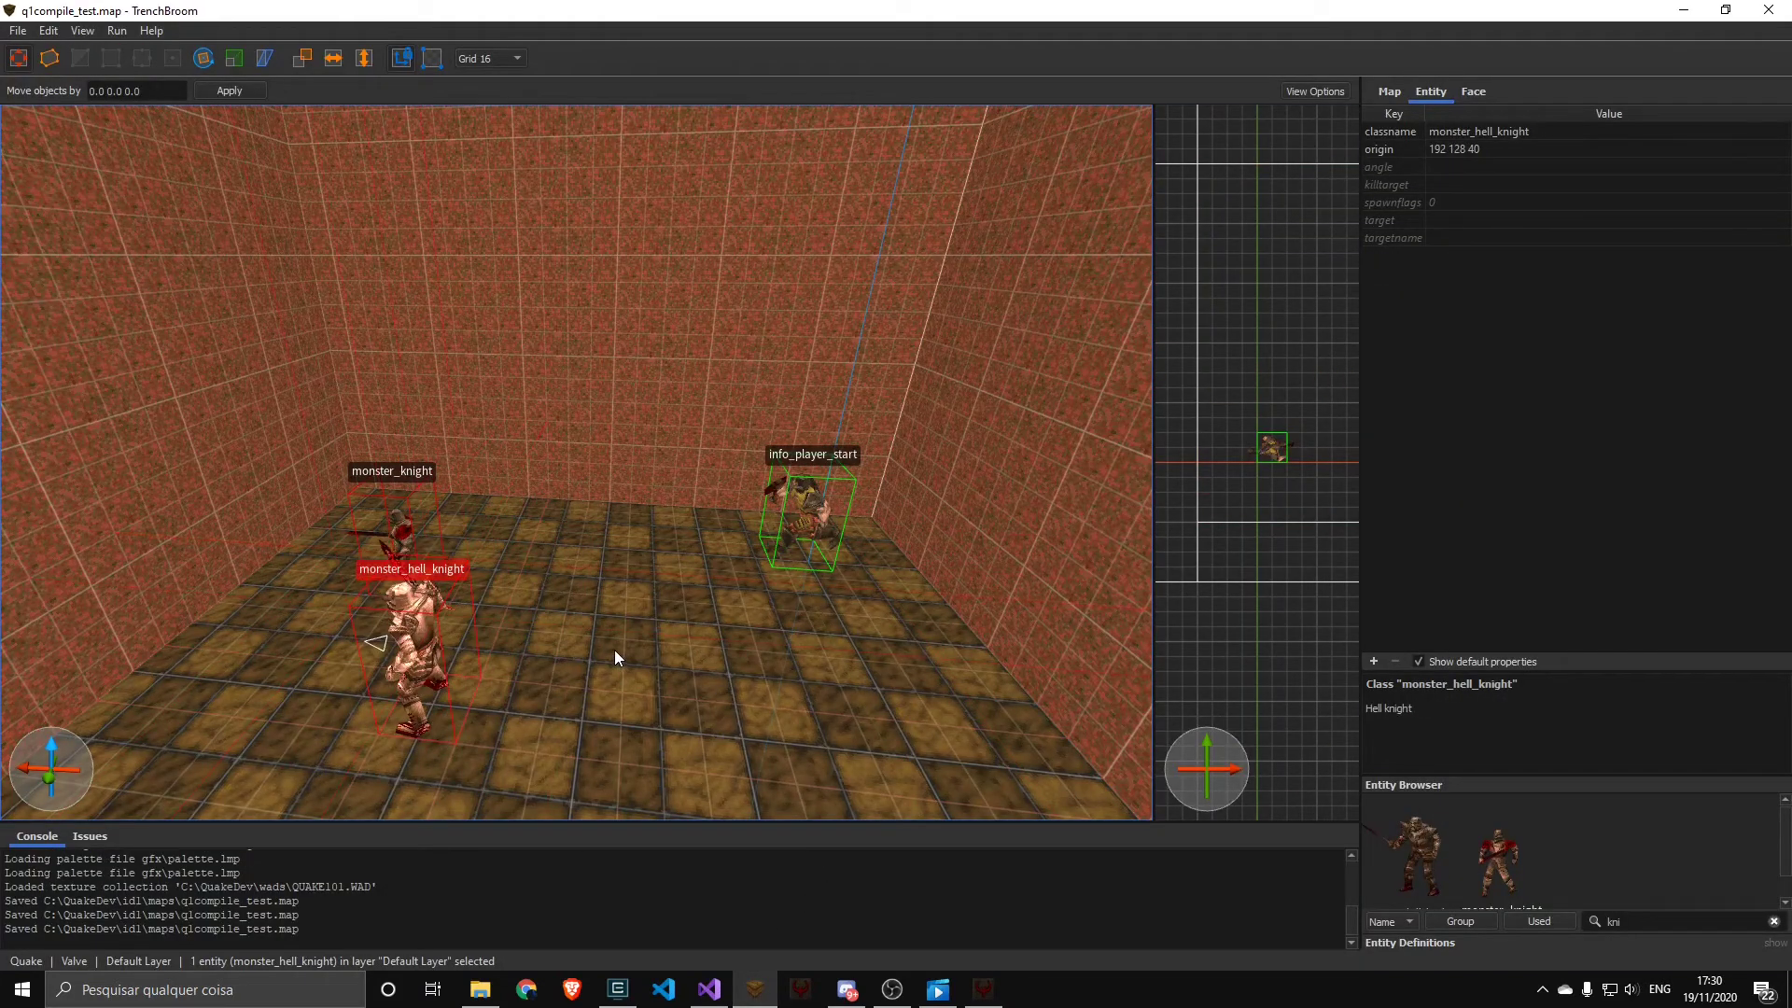
{"action": "left_click", "coordinate": [984, 991]}
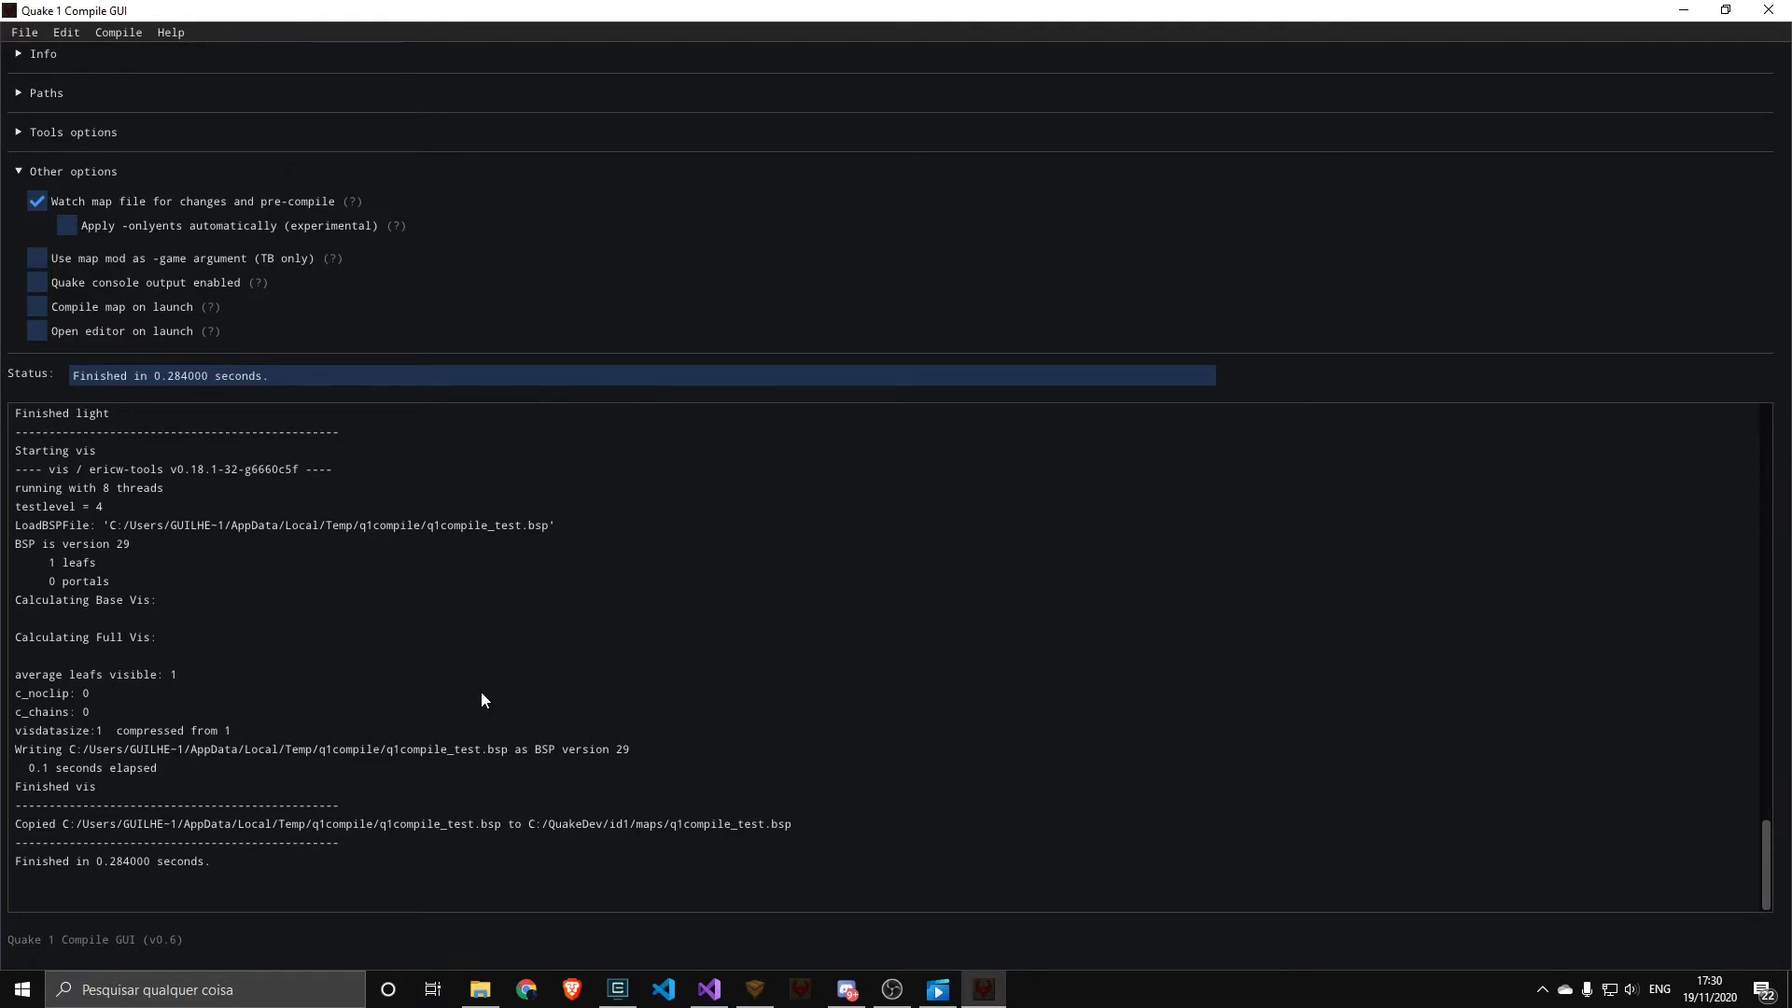
Filter TrenchBroom's entity browser by light for the nmth_machinery map, and enable applying -onlyents automatically in Quake 1 Compile GUI
{"action": "left_click", "coordinate": [159, 226]}
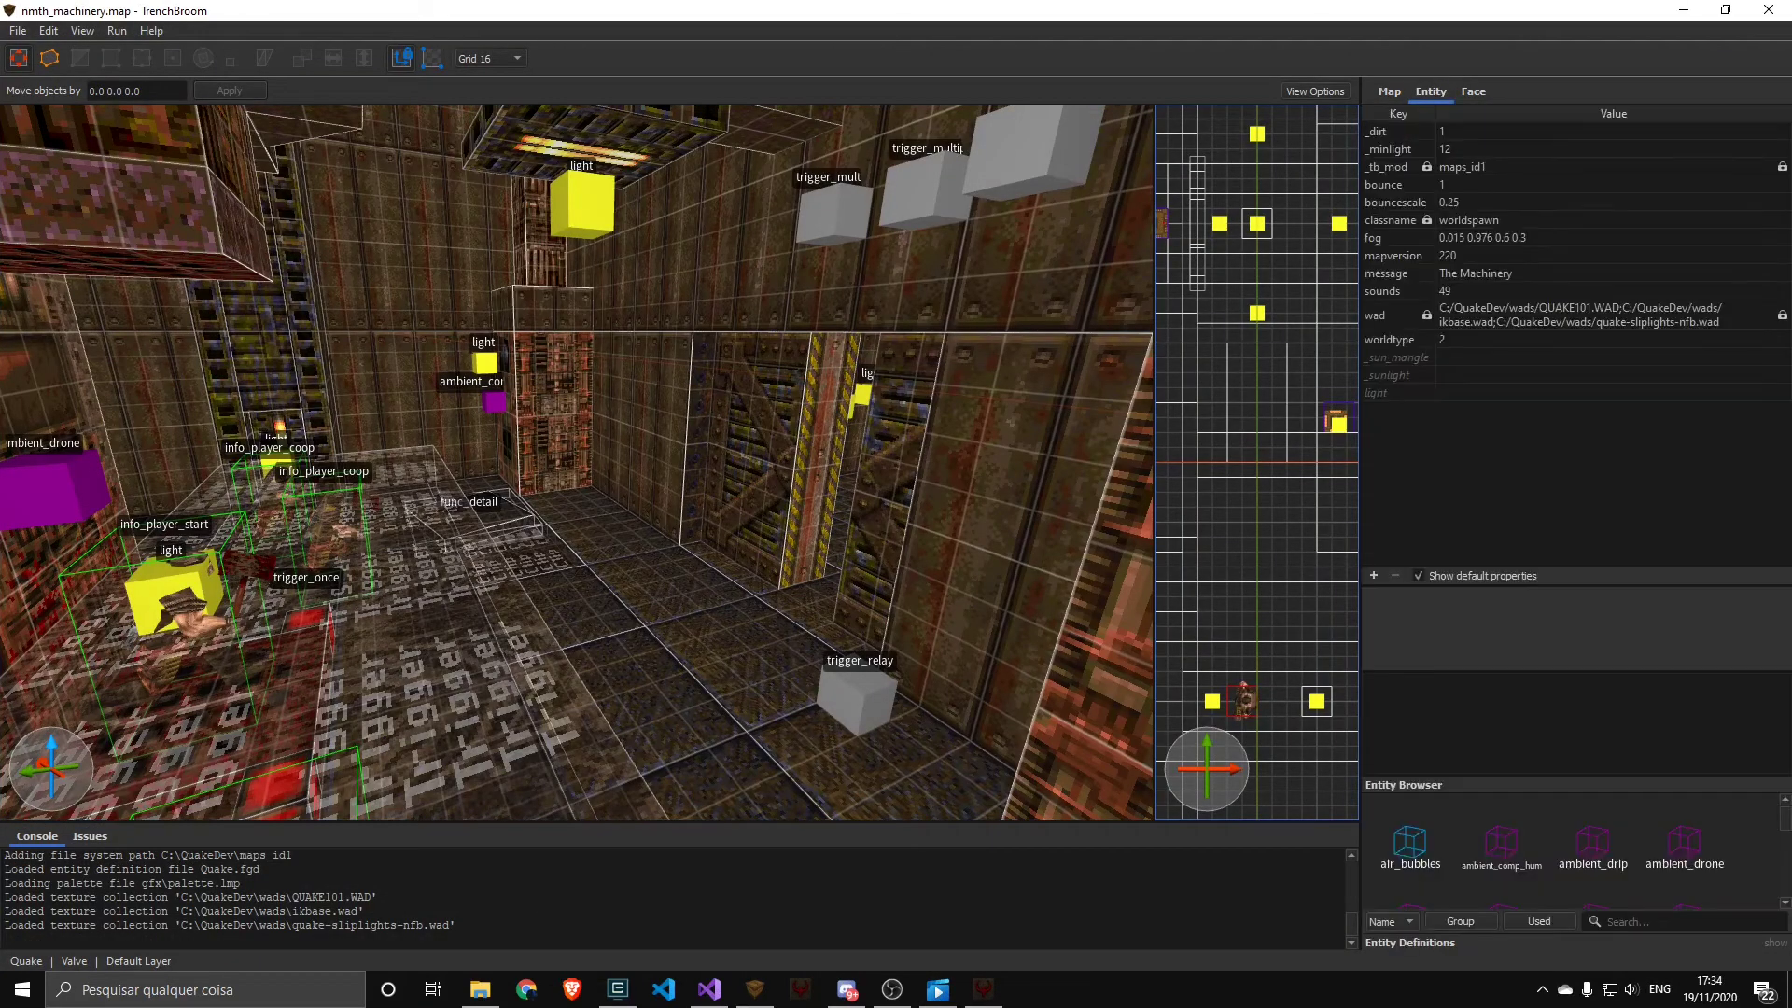
{"action": "left_click", "coordinate": [1643, 917]}
{"action": "type", "text": "light"}
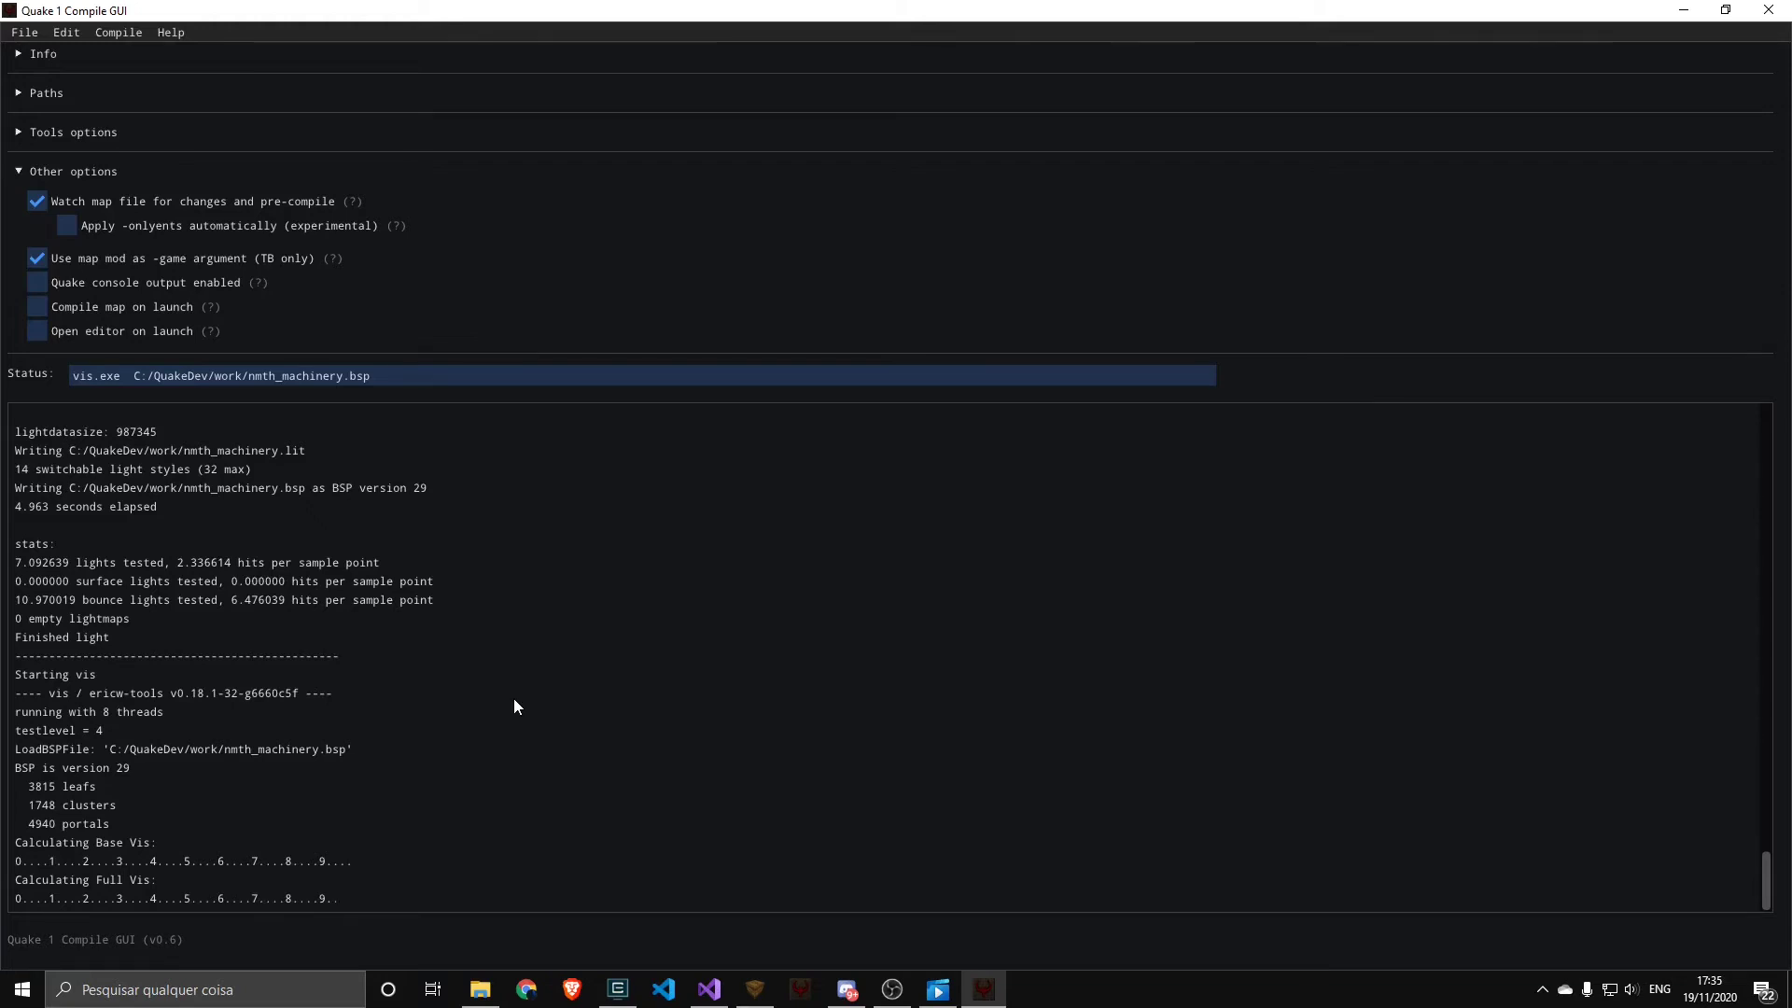
{"action": "left_click", "coordinate": [138, 226]}
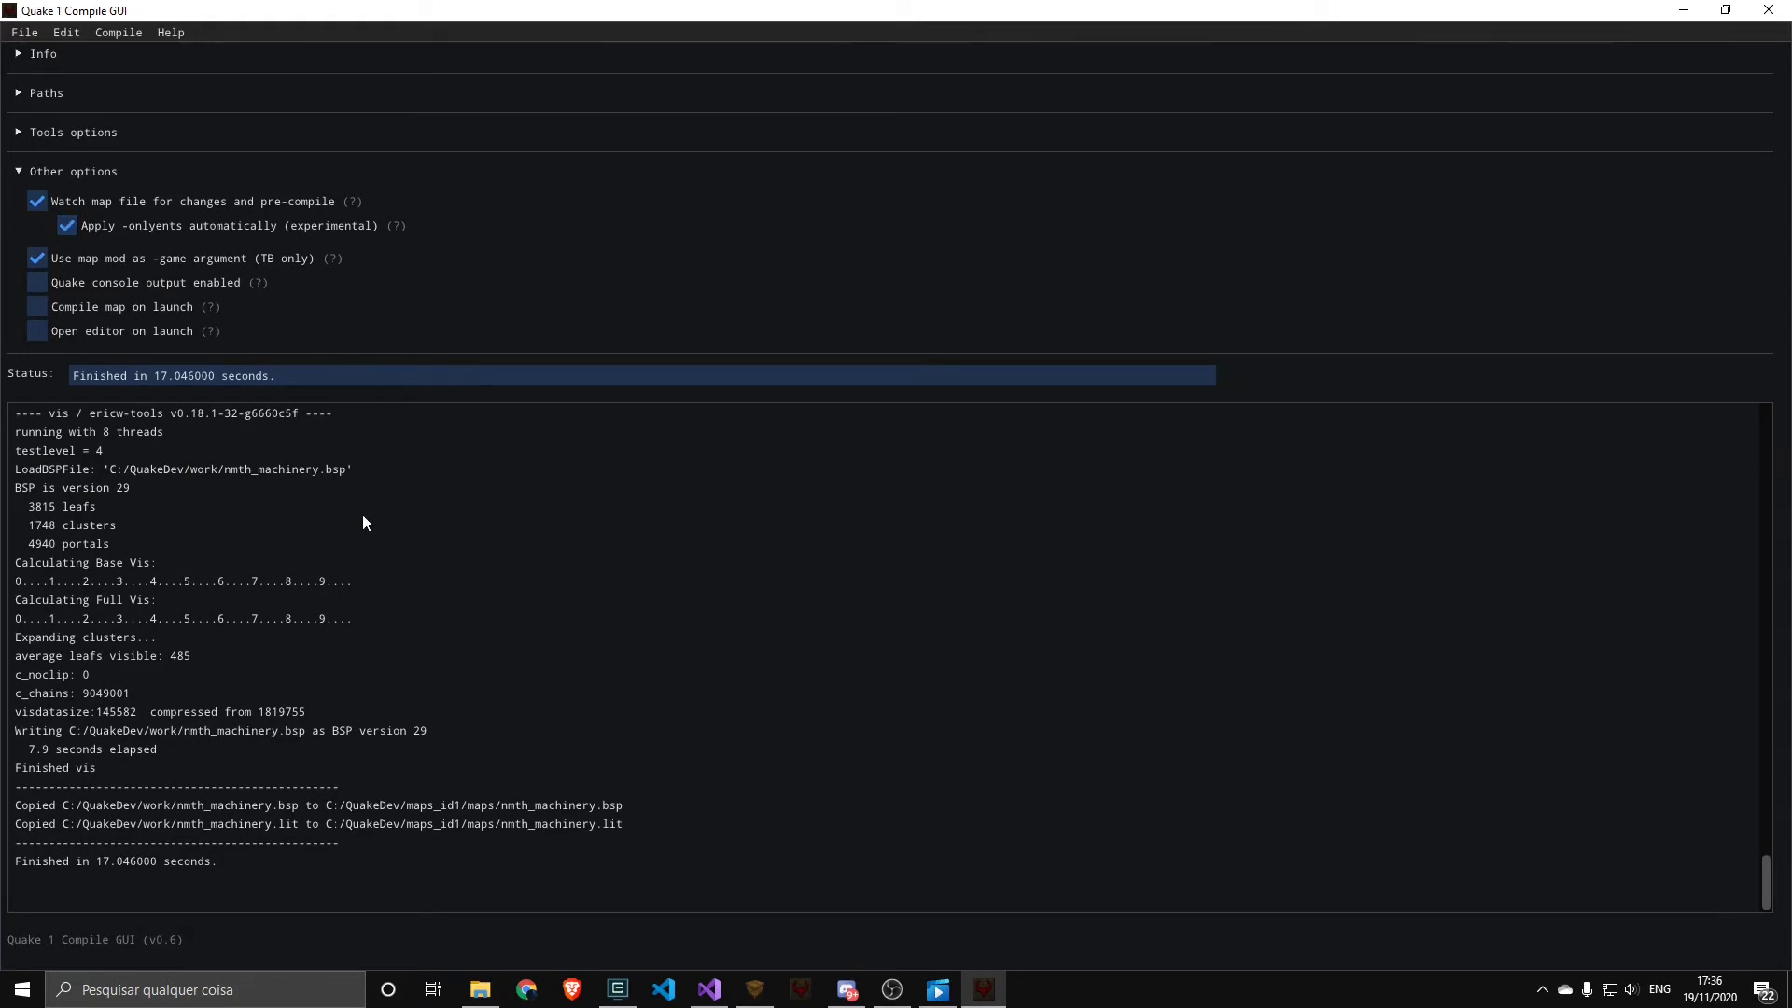
In TrenchBroom, place a light entity on the floor near the trigger_relay, save nmth_machinery.map, and return to the compile log
{"action": "left_click", "coordinate": [755, 989]}
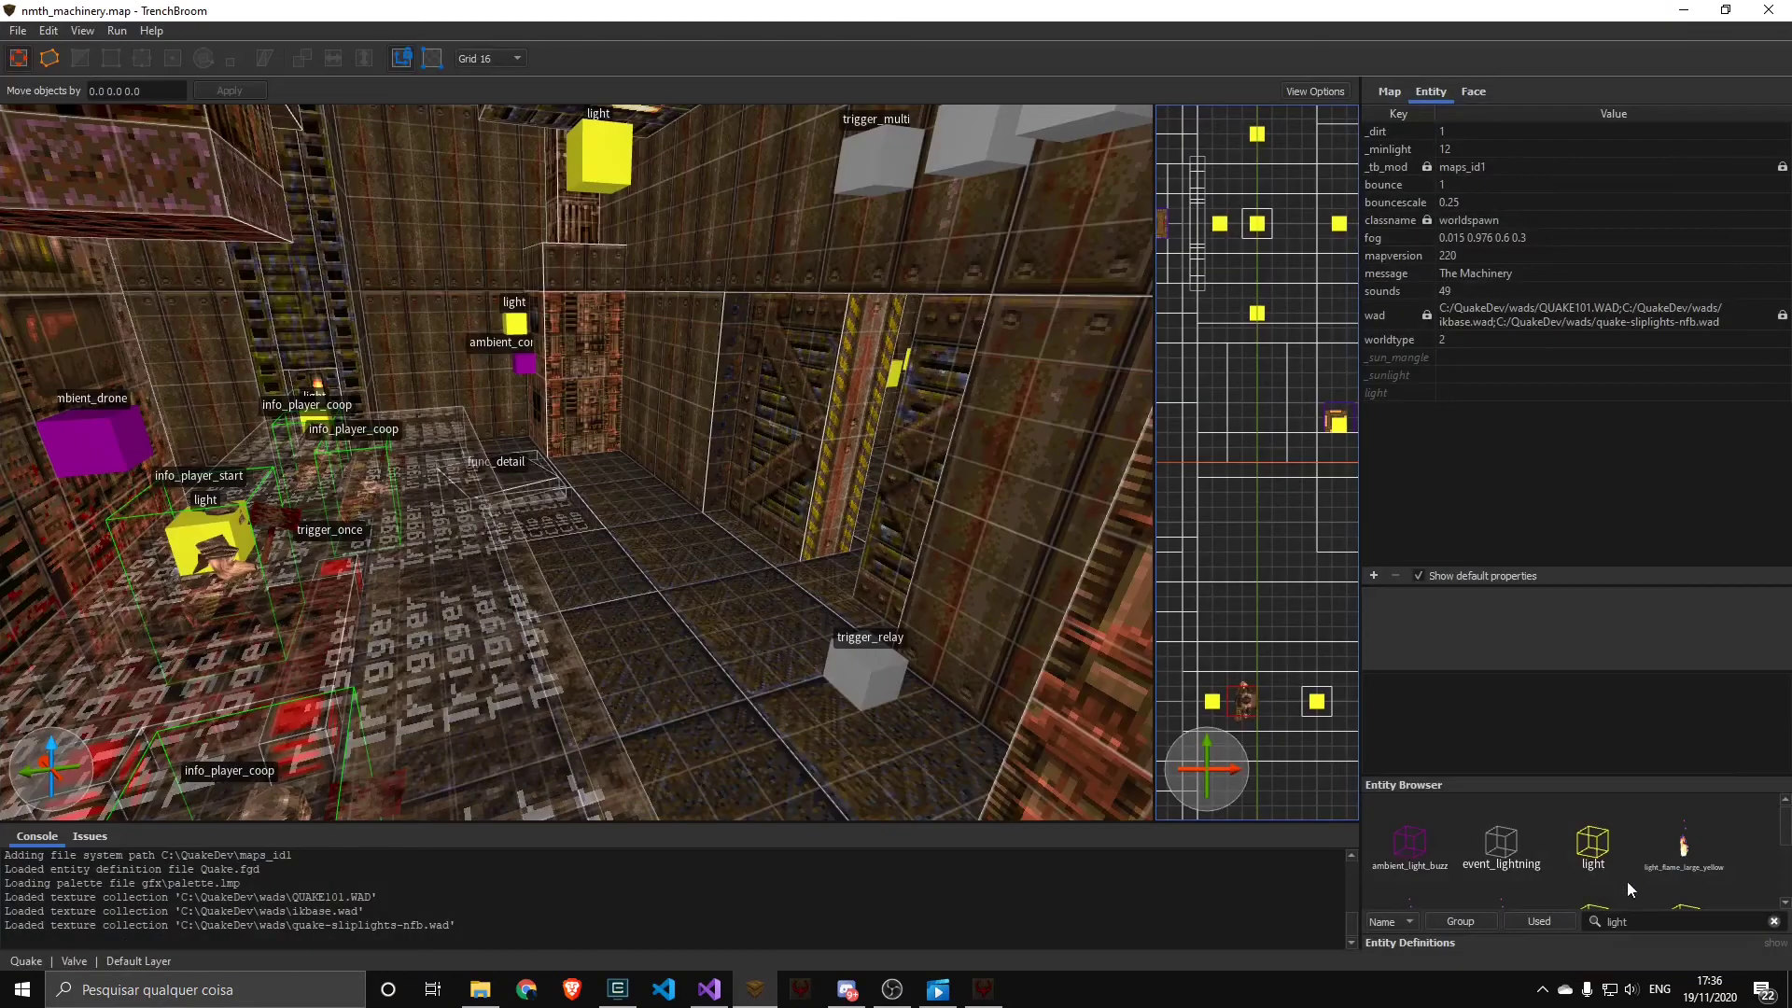
{"action": "left_click", "coordinate": [708, 568]}
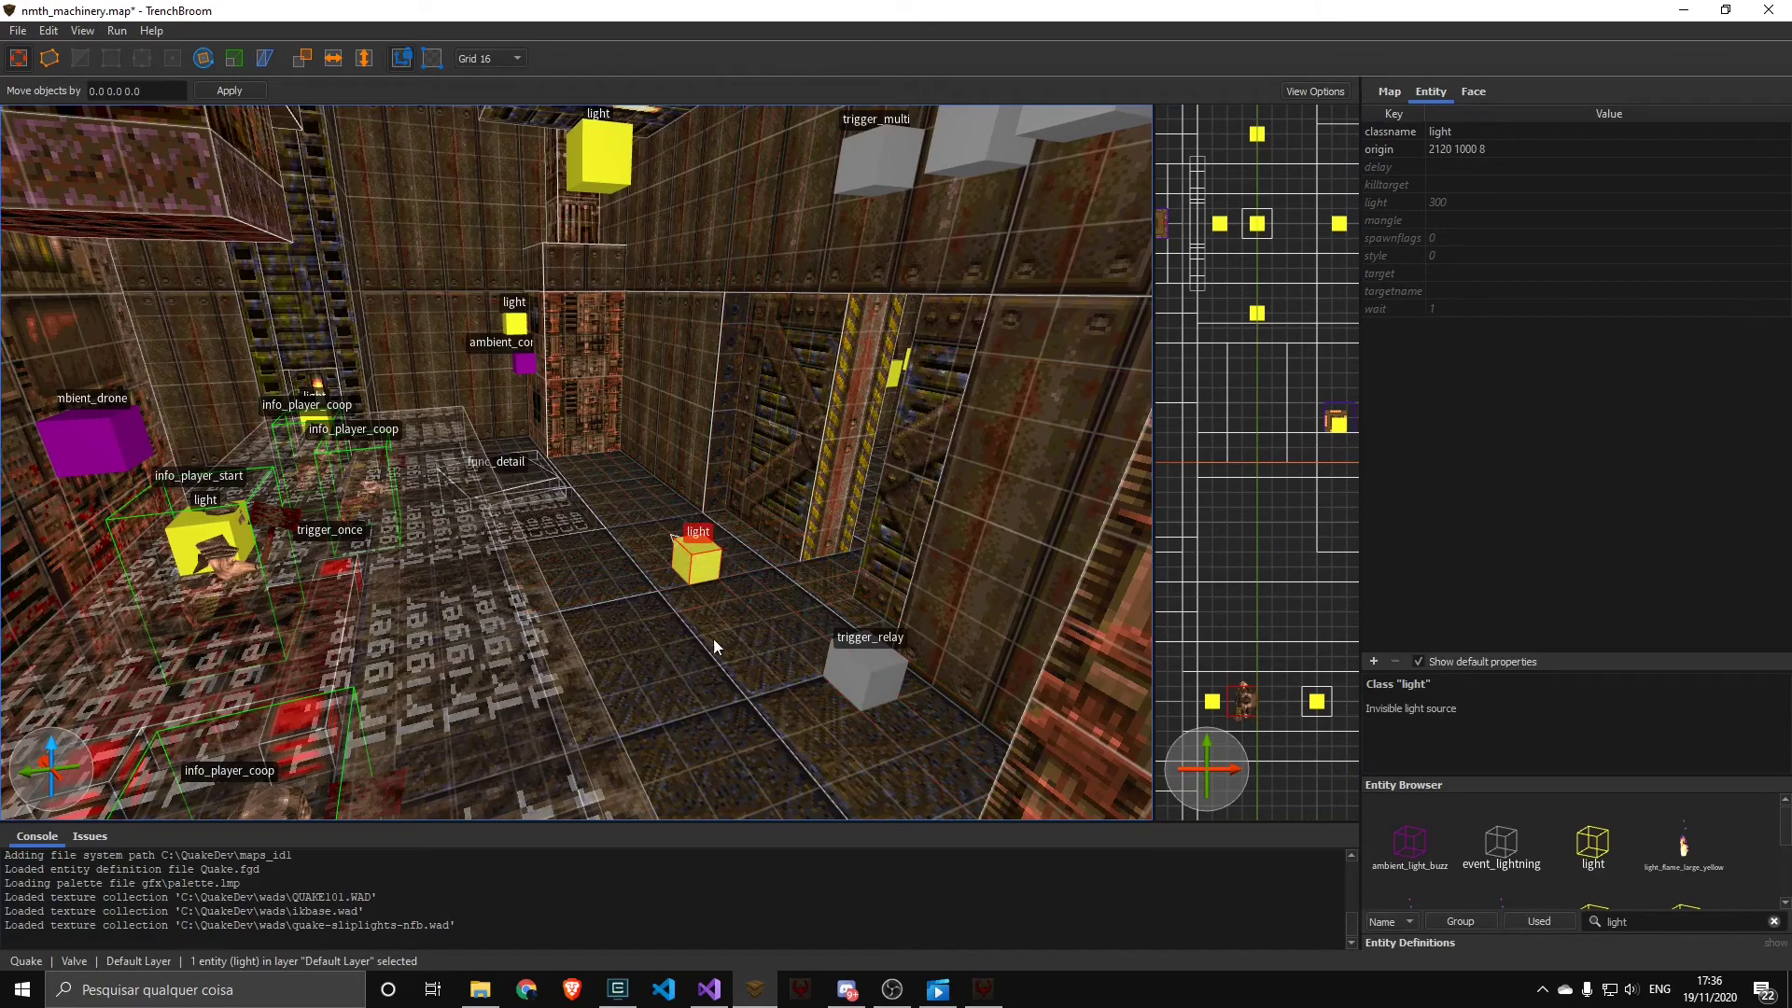
{"action": "key", "text": "ctrl+s"}
{"action": "key", "text": "alt+Tab"}
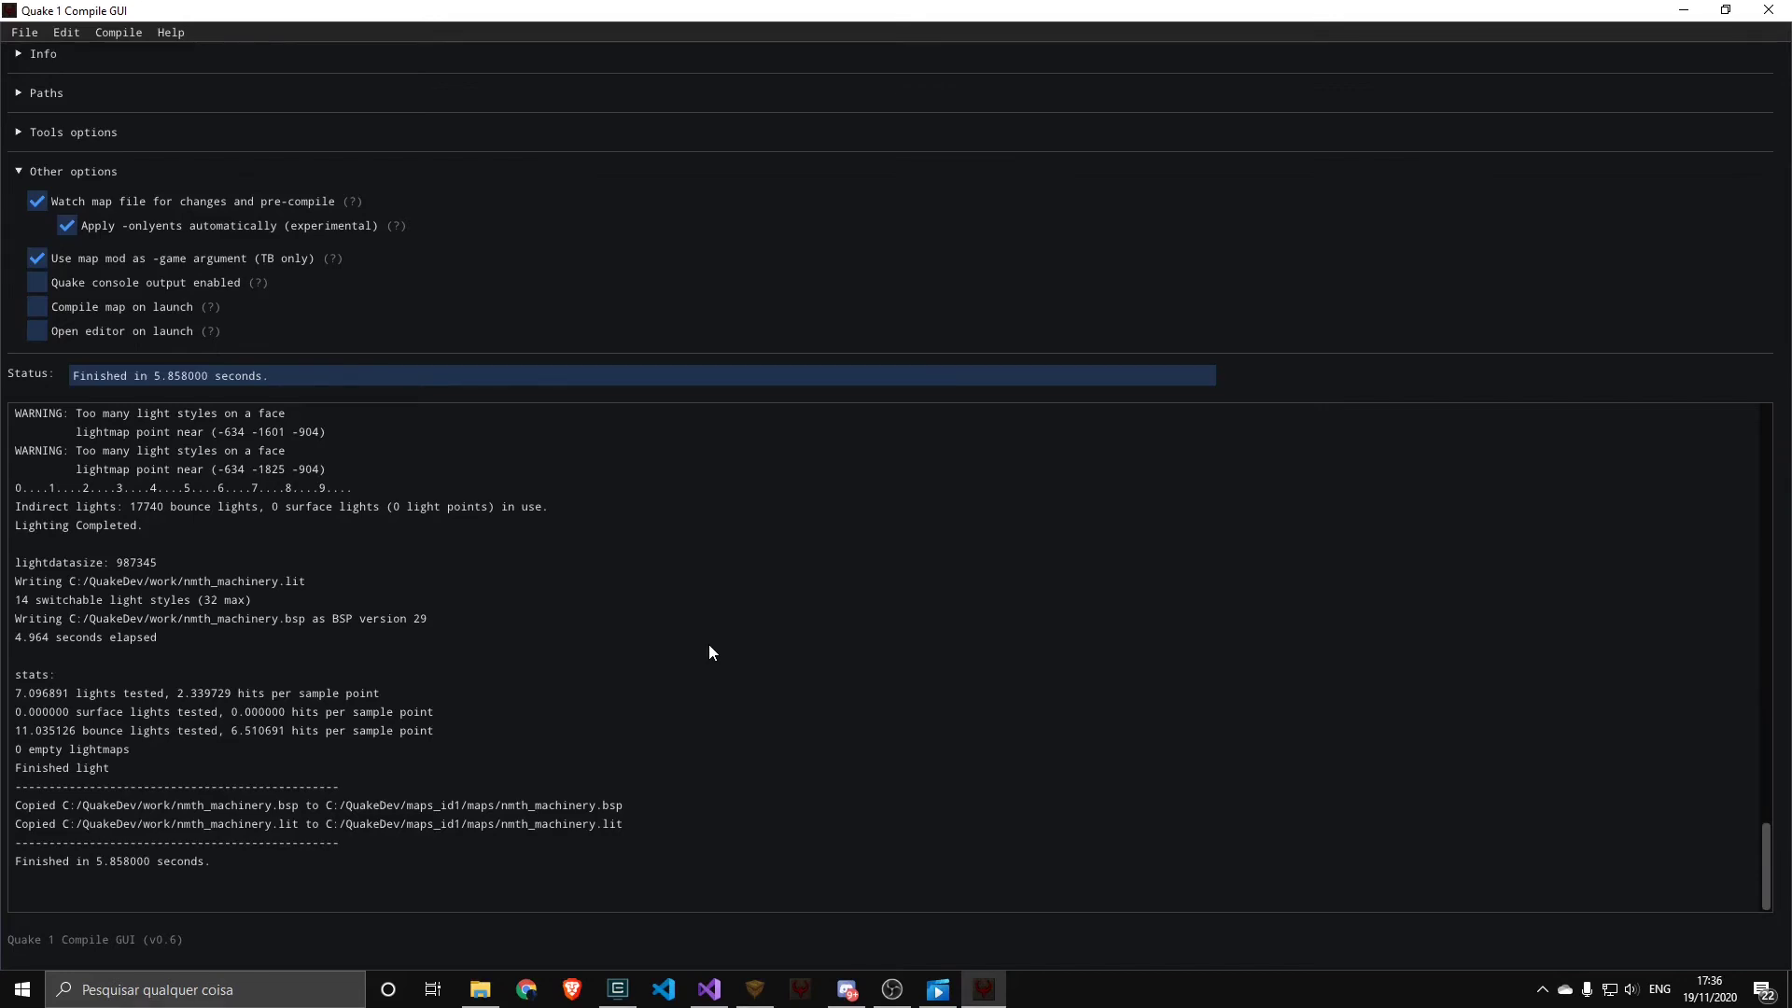
Set the worldspawn _dirt value to 0 in TrenchBroom, save the map, and return to the compile log
{"action": "key", "text": "alt+Tab"}
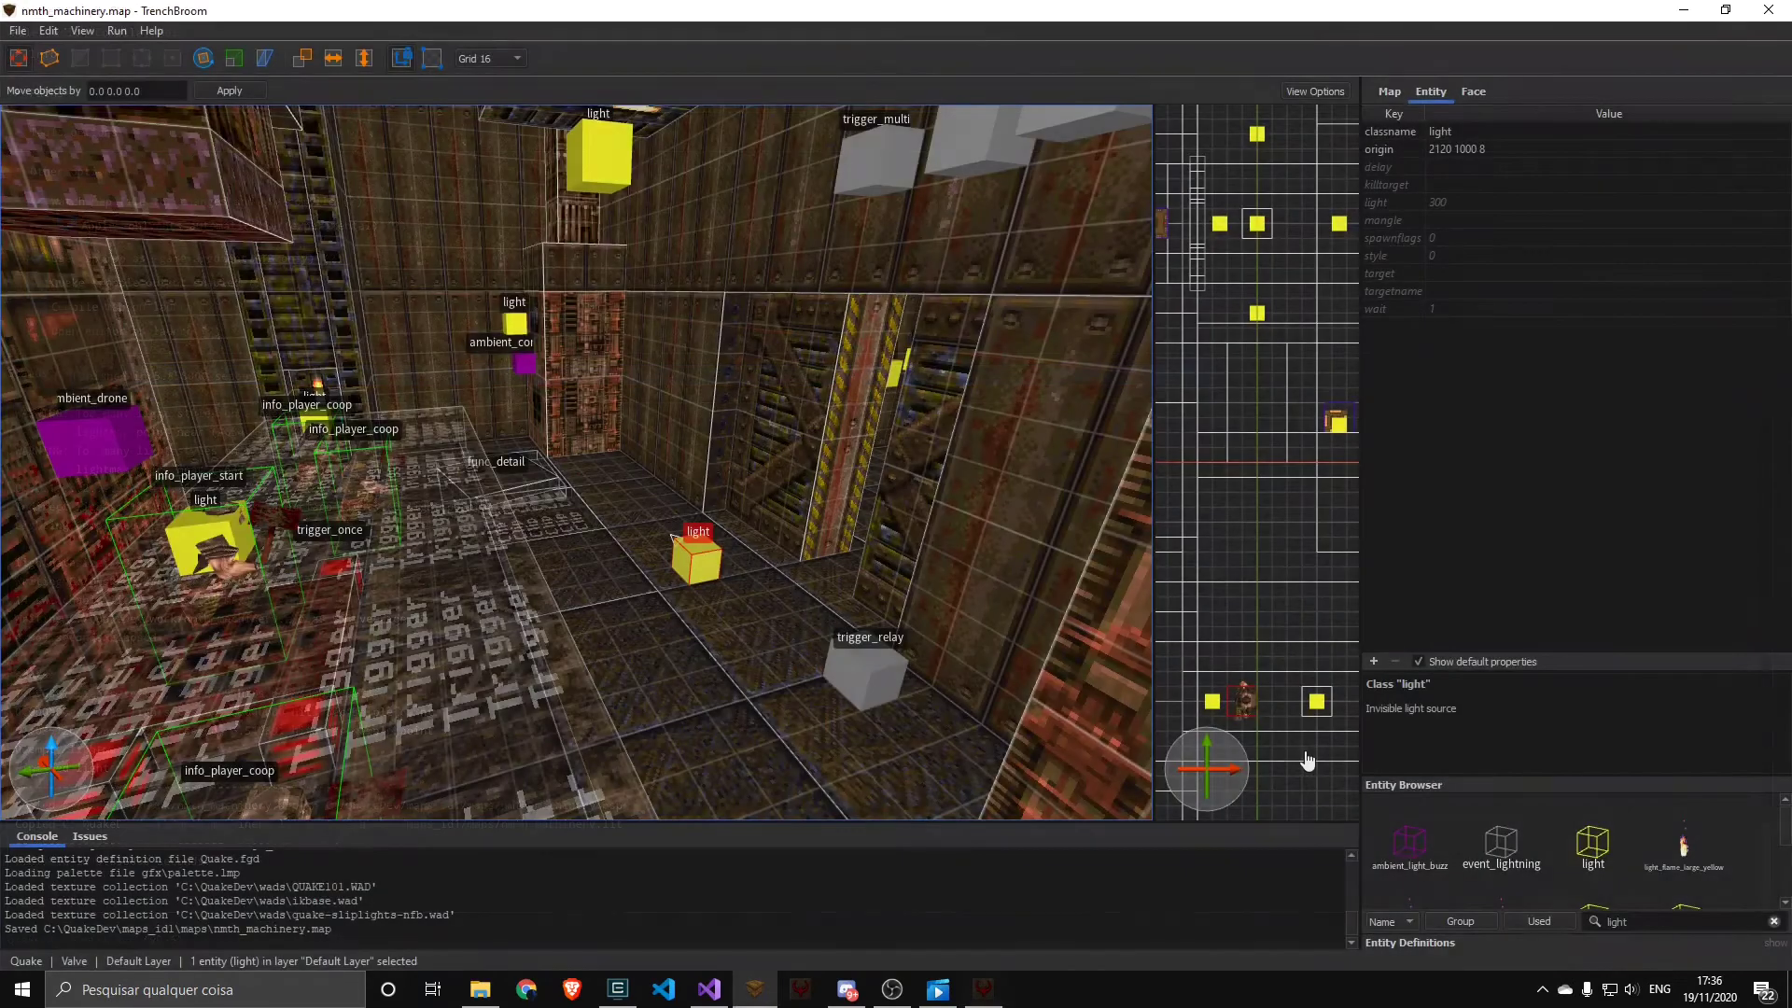
{"action": "left_click", "coordinate": [680, 377]}
{"action": "double_click", "coordinate": [1472, 137]}
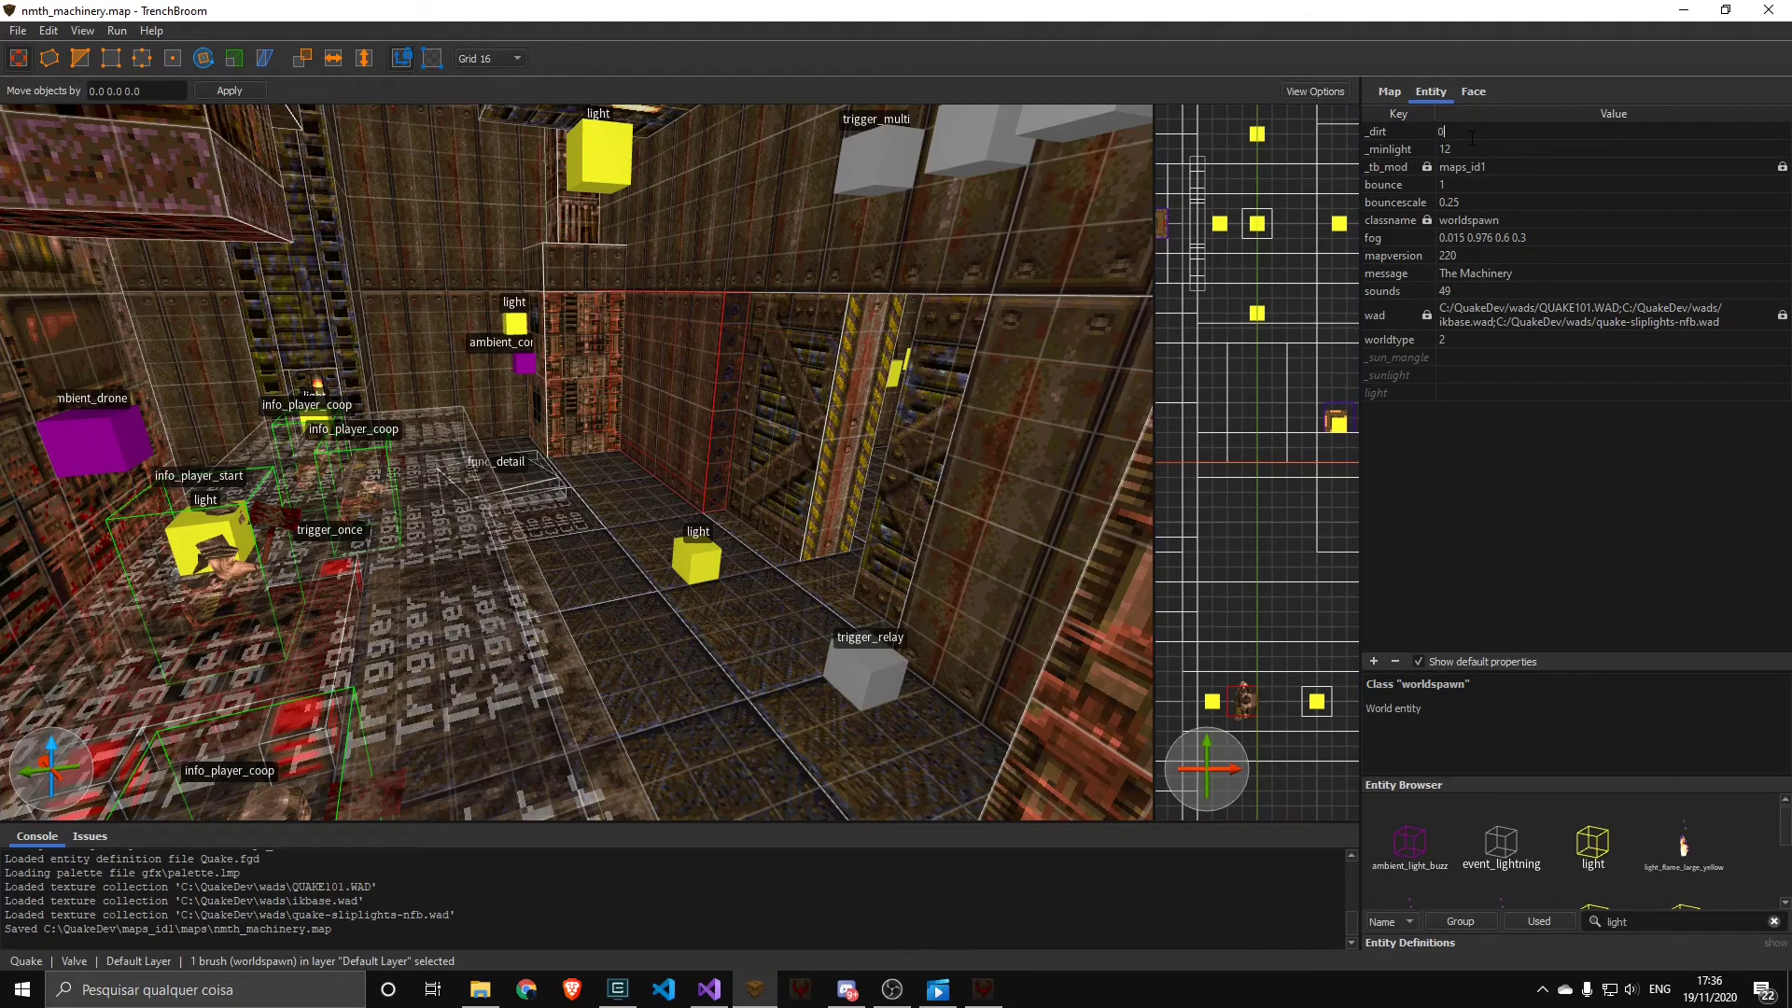
{"action": "type", "text": "0"}
{"action": "key", "text": "Return"}
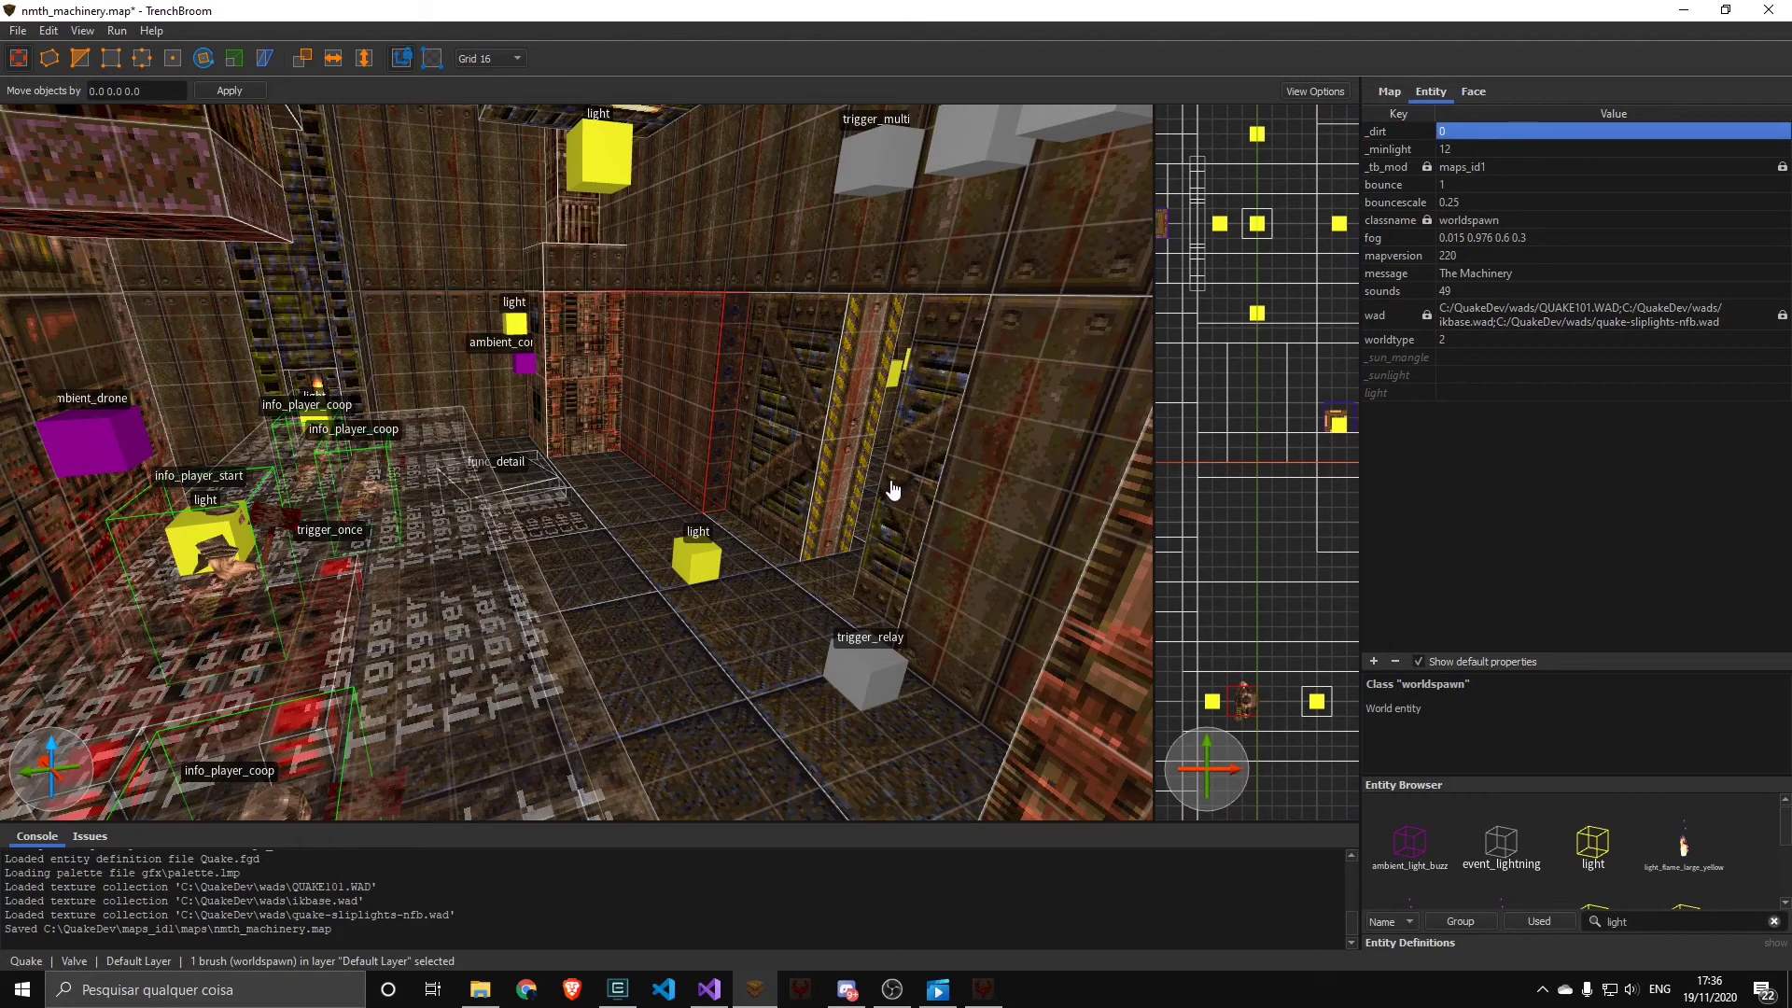
{"action": "key", "text": "ctrl+s"}
{"action": "key", "text": "alt+Tab"}
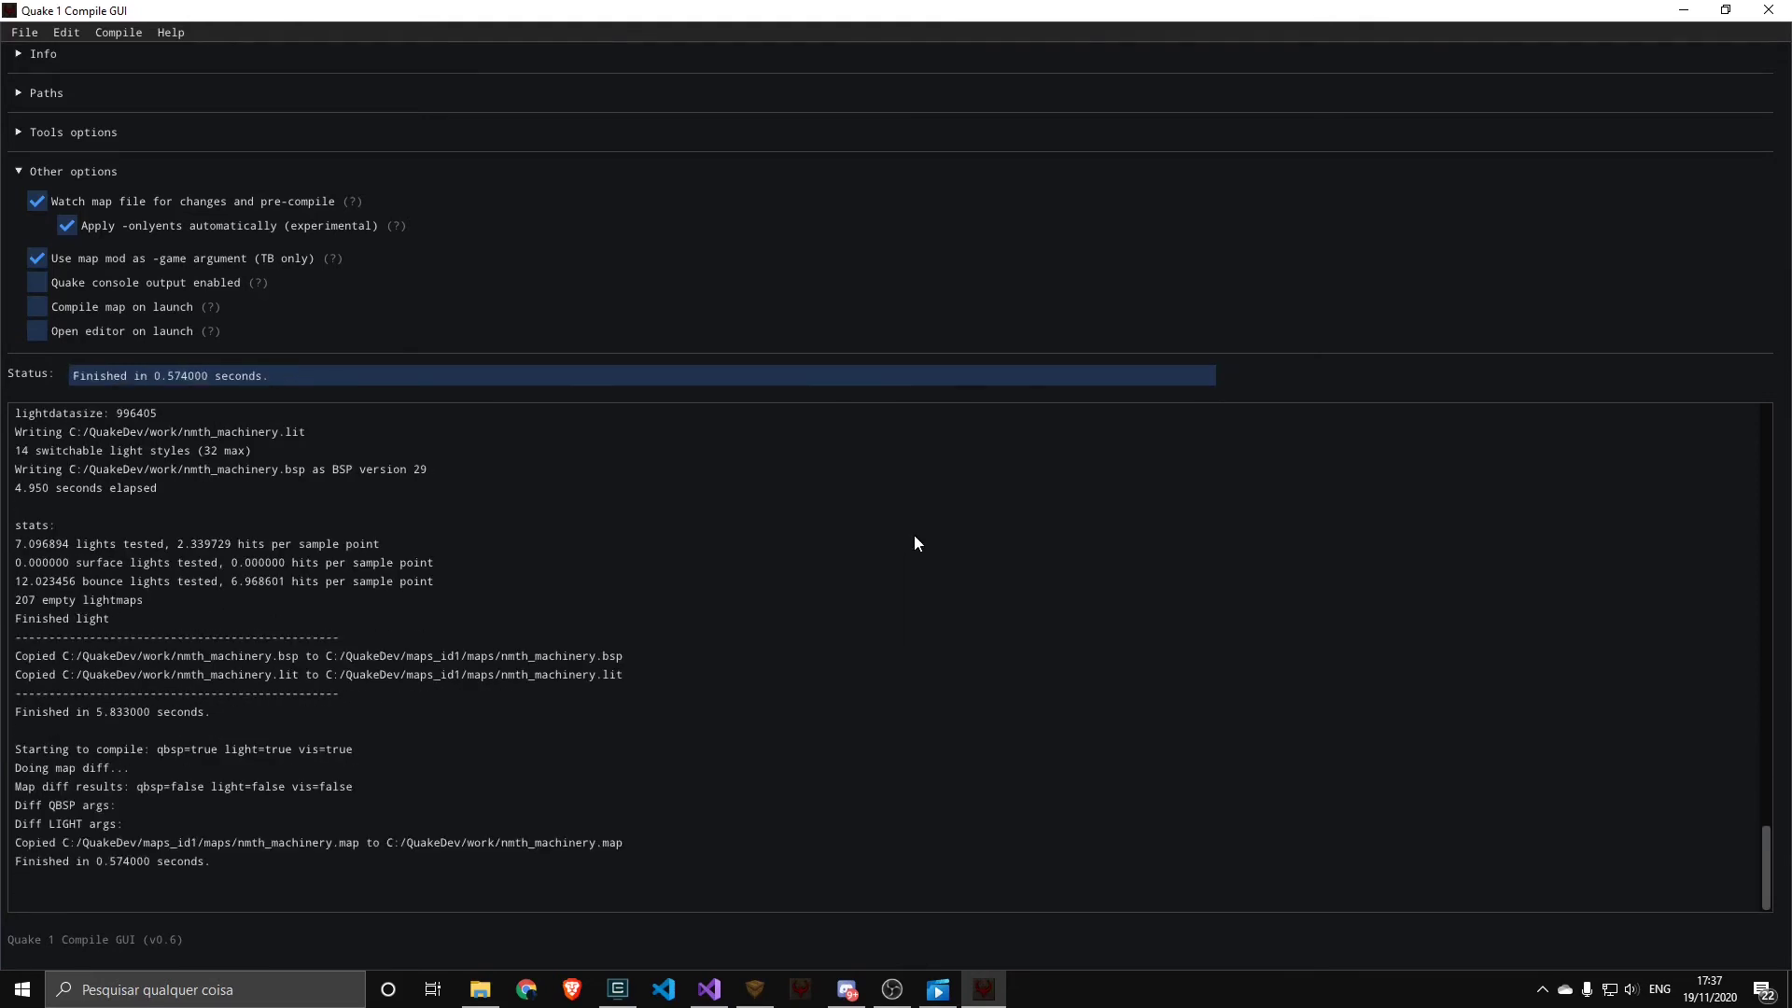
Place a monster_knight beside the pillar in TrenchBroom, save the map, and return to the compile log
{"action": "key", "text": "alt+Tab"}
{"action": "left_click_drag", "start_coordinate": [1508, 890], "coordinate": [627, 552]}
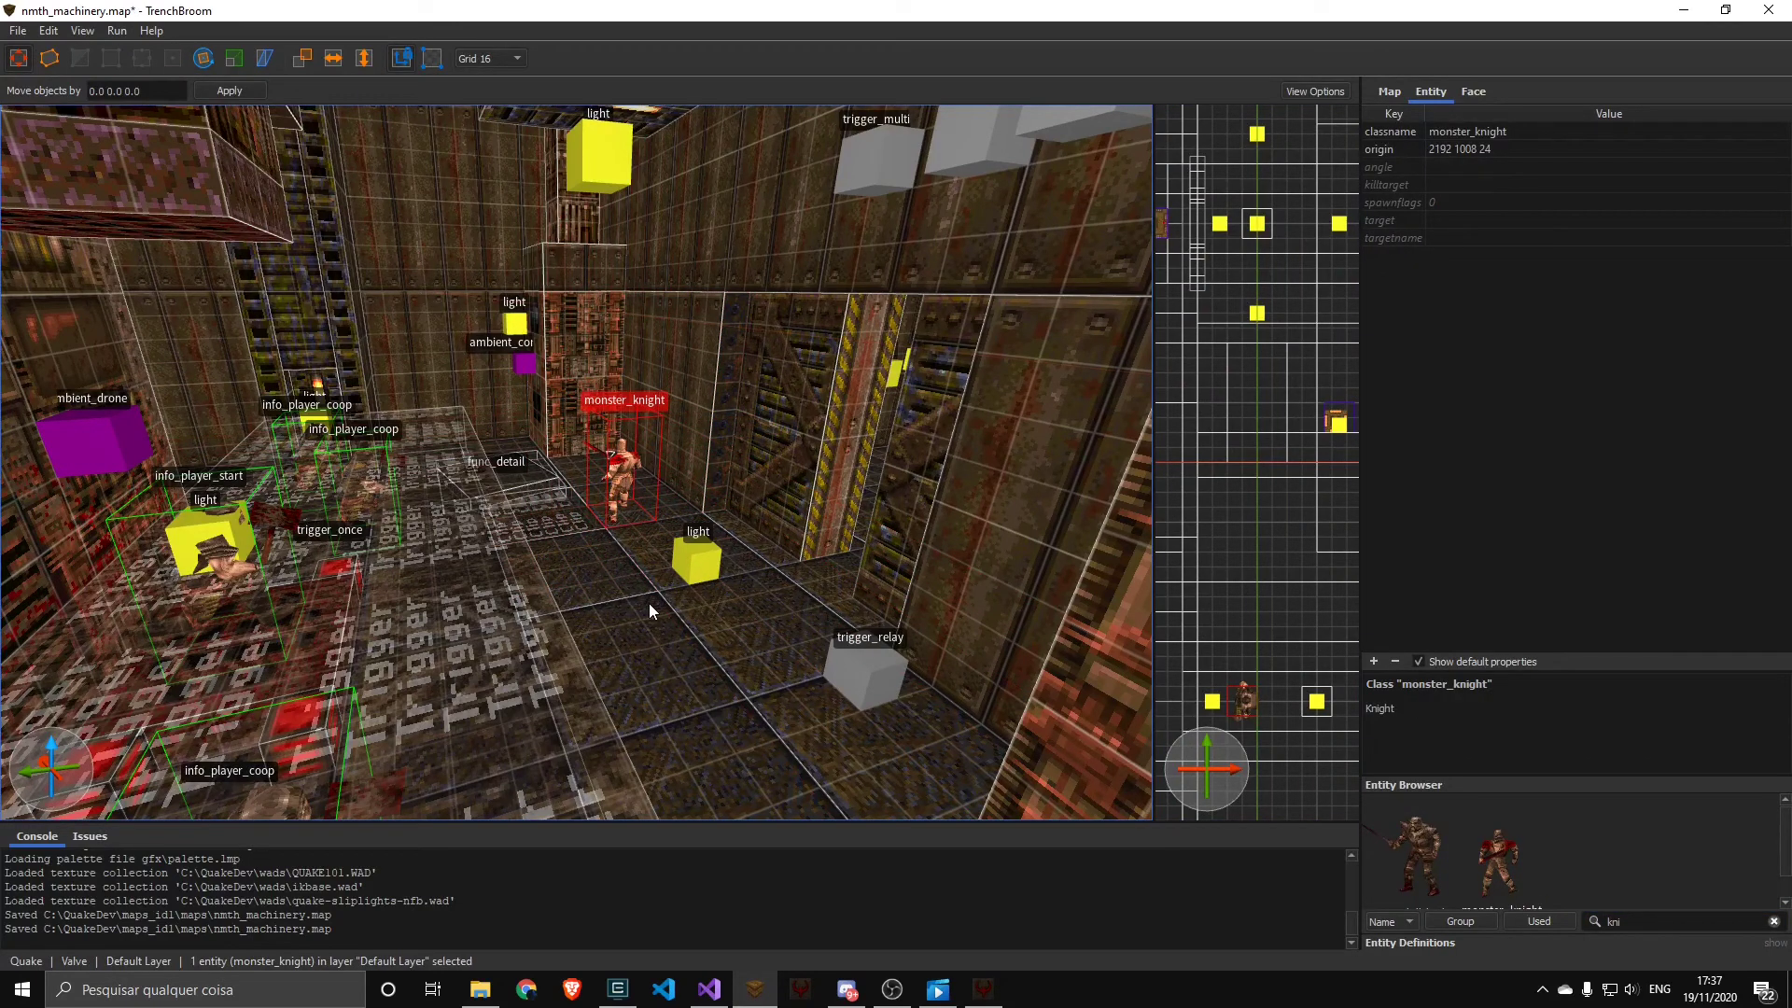
{"action": "key", "text": "ctrl+s"}
{"action": "key", "text": "alt+Tab"}
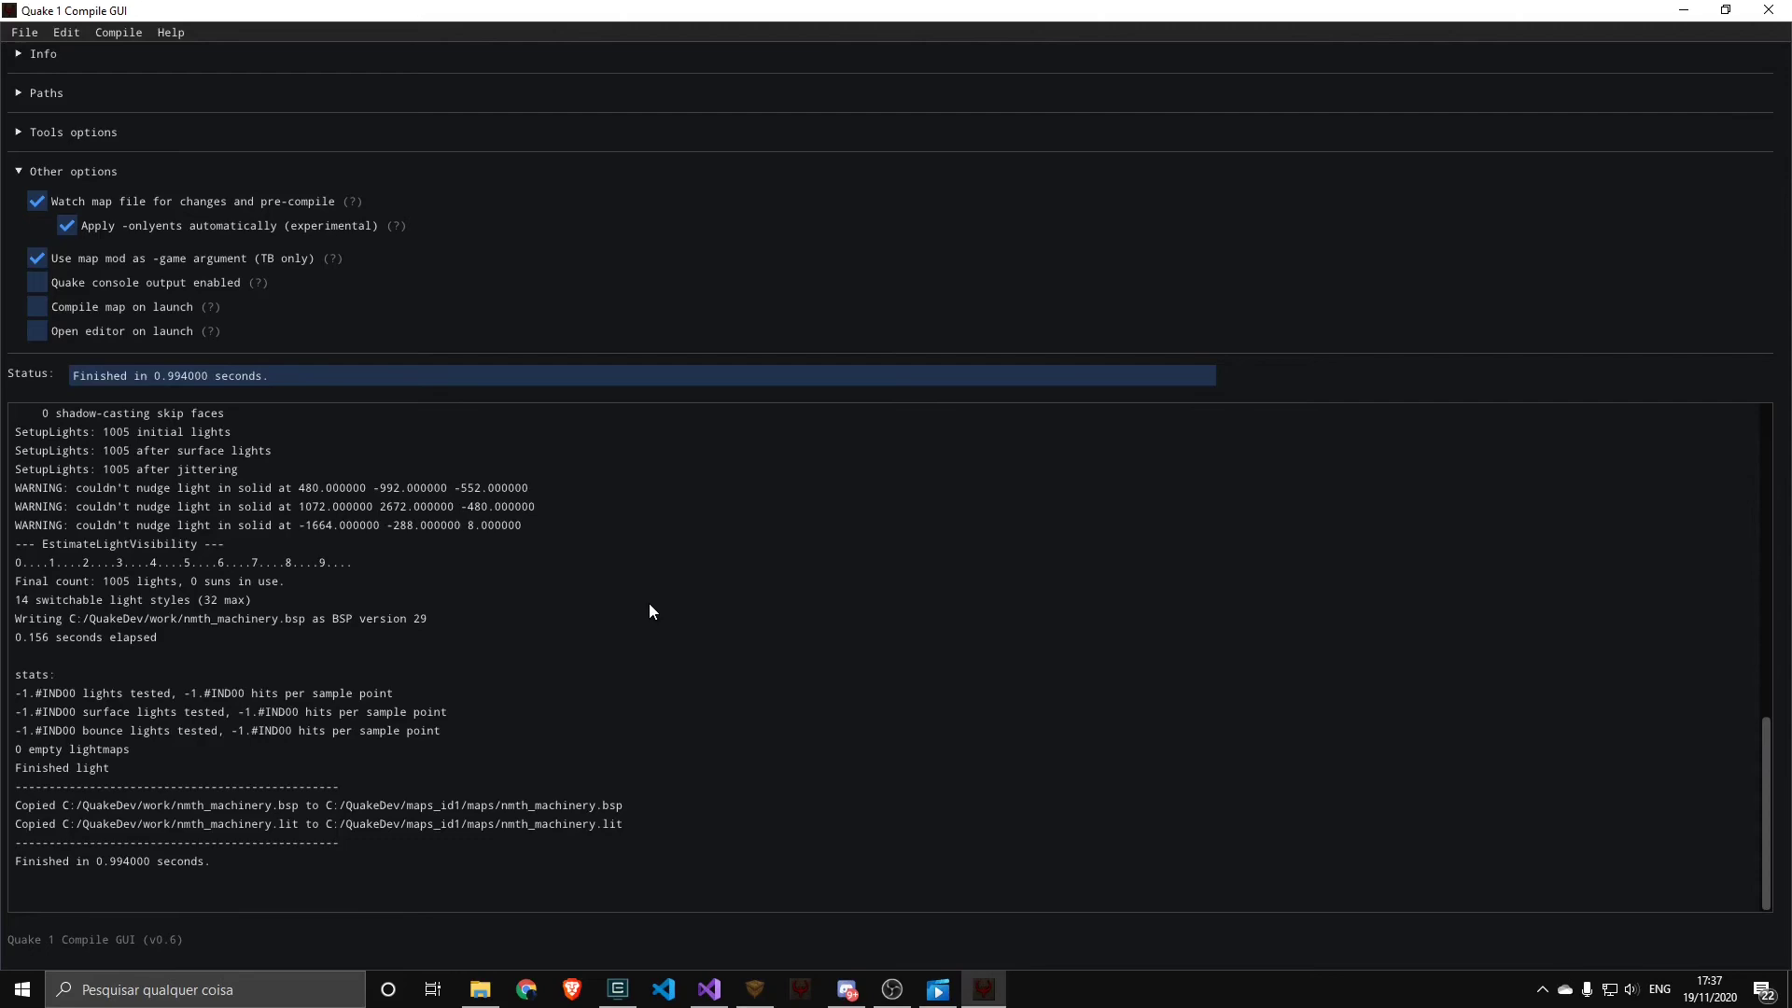
In TrenchBroom, move one vertical edge of the pillar brush outward by two grid steps, save the map, and return to the compile log
{"action": "key", "text": "alt+Tab"}
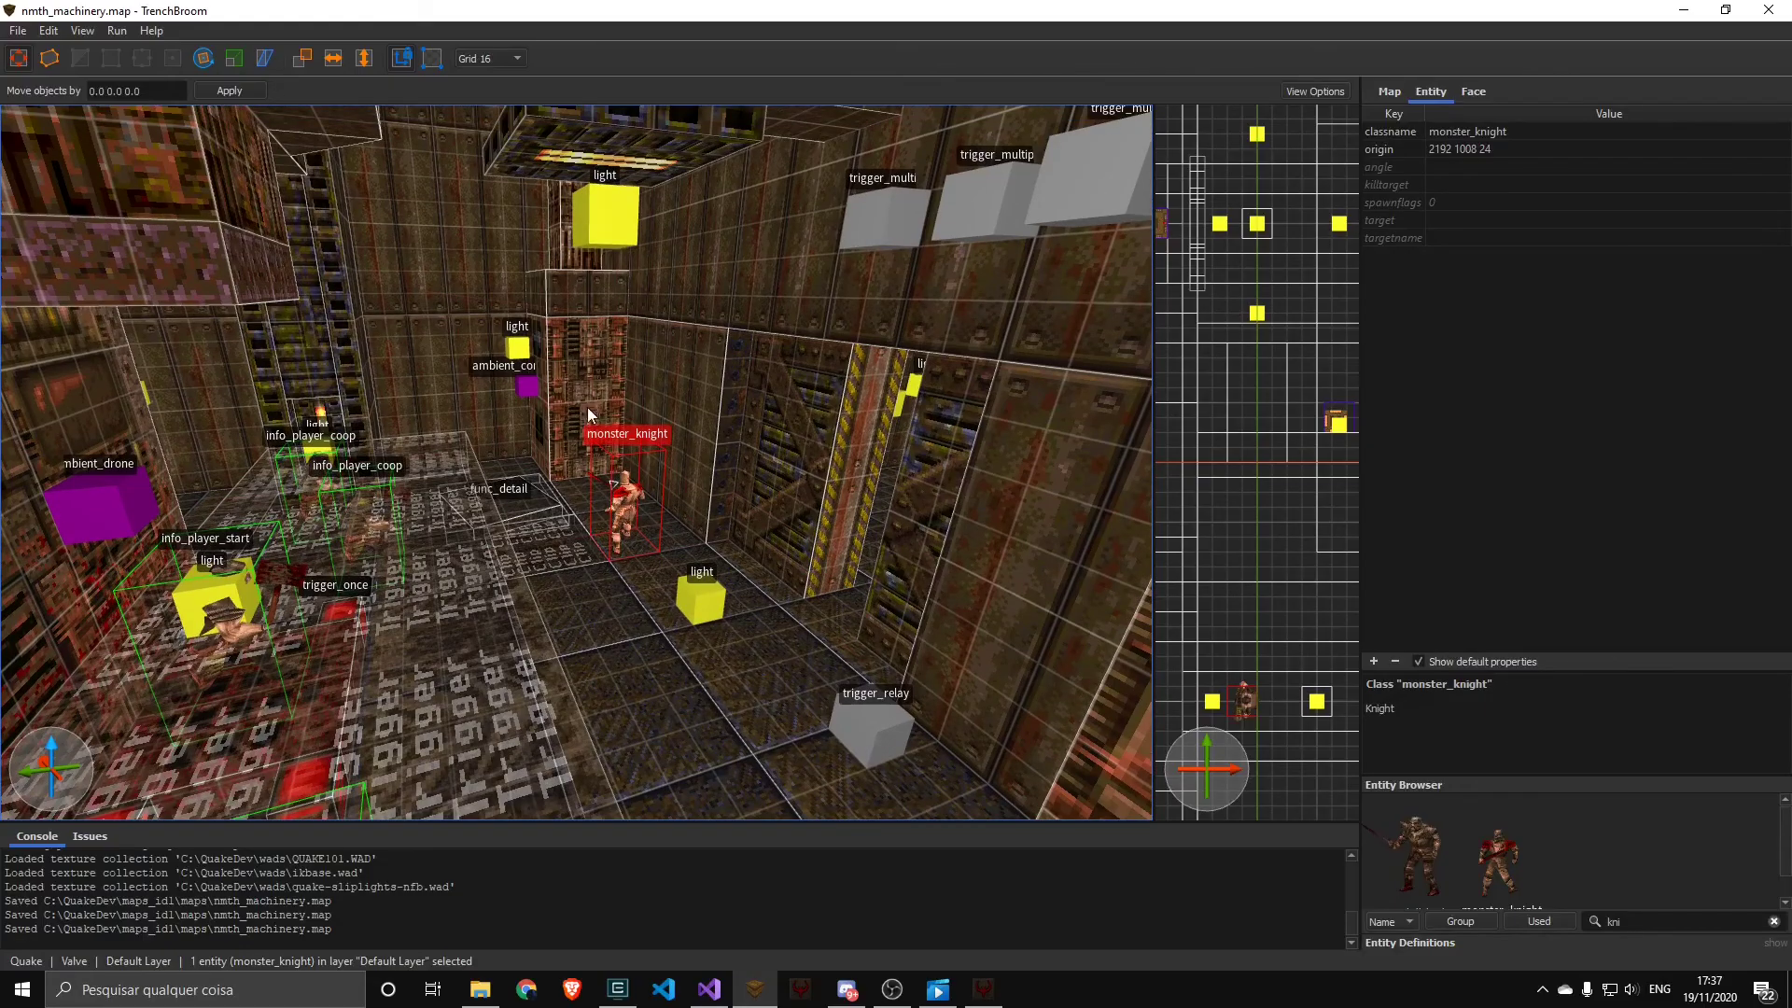
{"action": "key", "text": "v"}
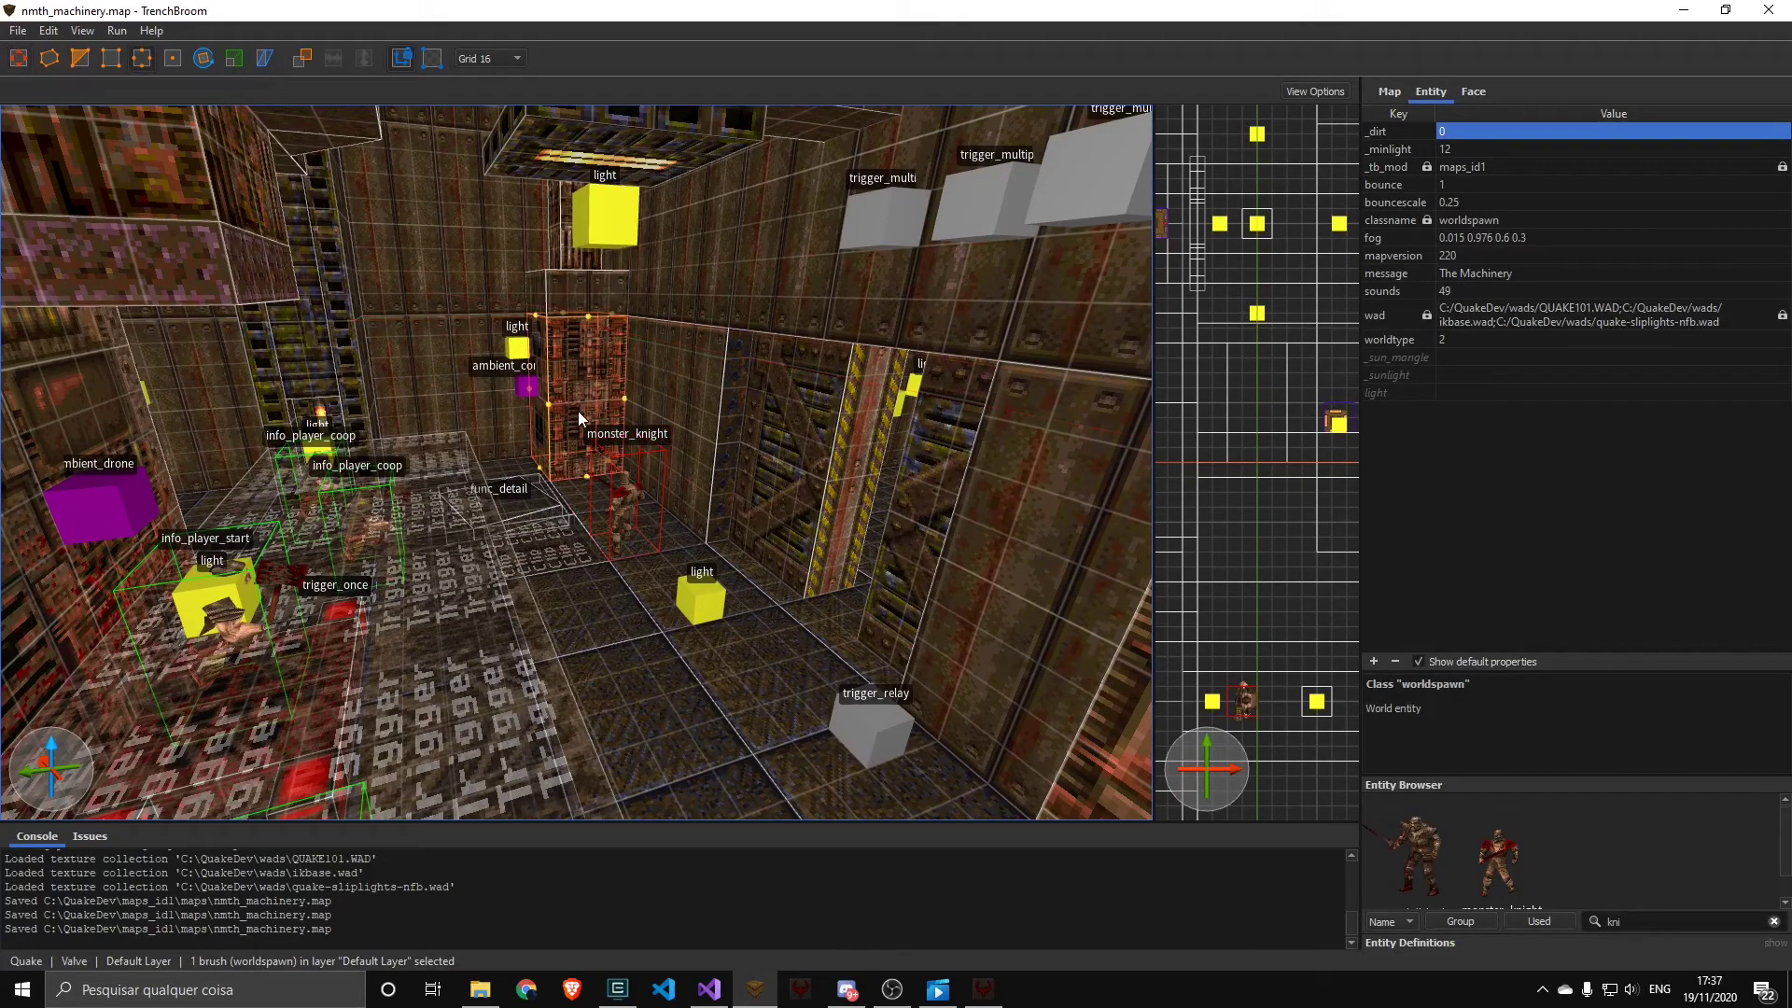
{"action": "left_click", "coordinate": [550, 405]}
{"action": "key", "text": "Down"}
{"action": "key", "text": "Down"}
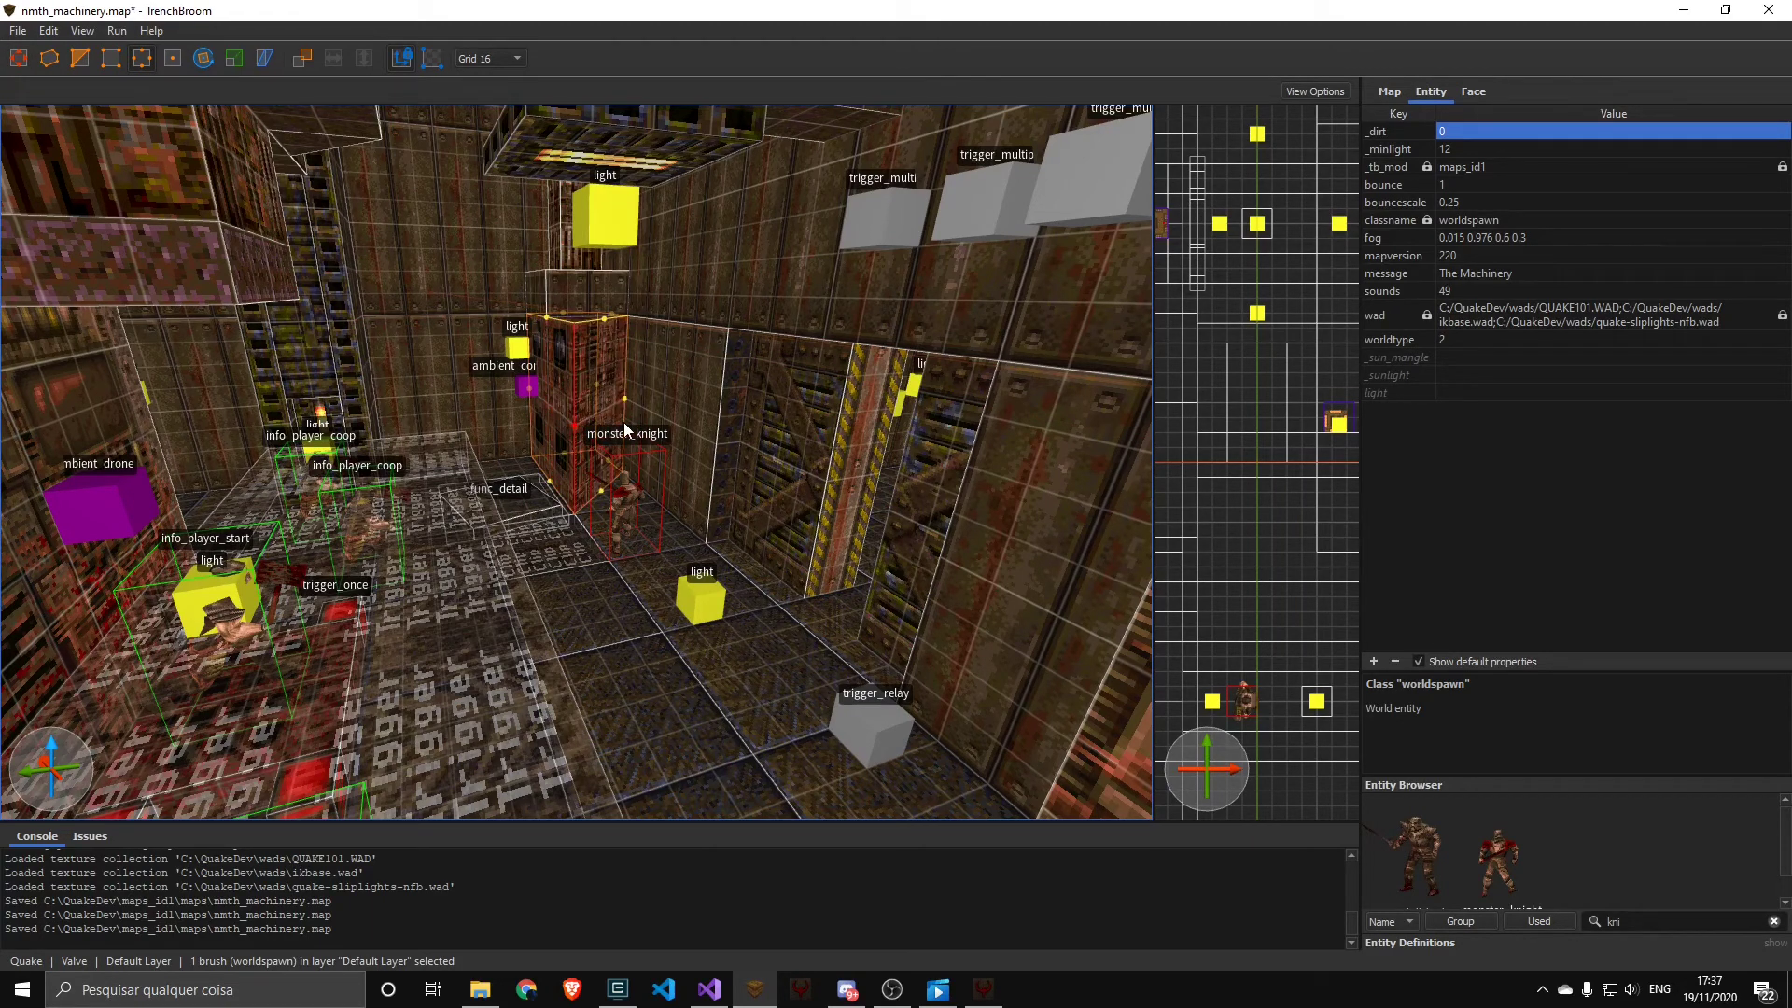
{"action": "key", "text": "ctrl+s"}
{"action": "key", "text": "alt+Tab"}
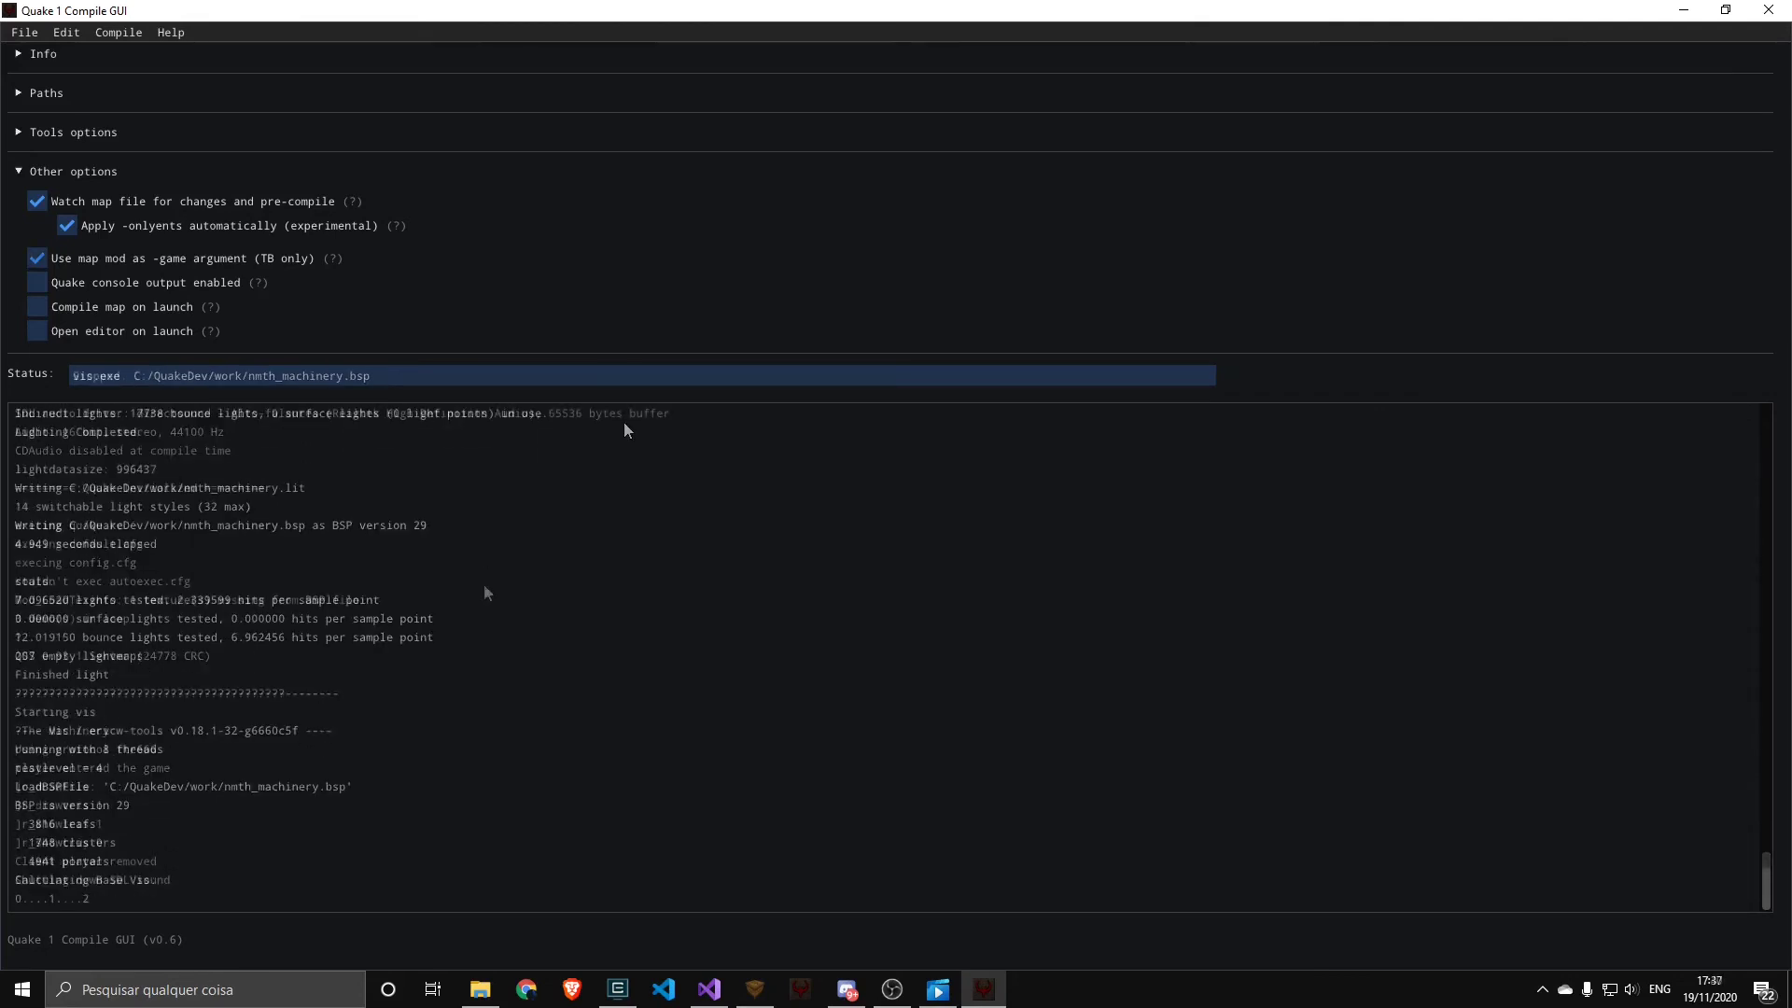
Examine the map mod option and the mods enabled for the map in TrenchBroom, and return to Quake 1 Compile GUI
{"action": "left_click", "coordinate": [108, 258]}
{"action": "left_click", "coordinate": [104, 255]}
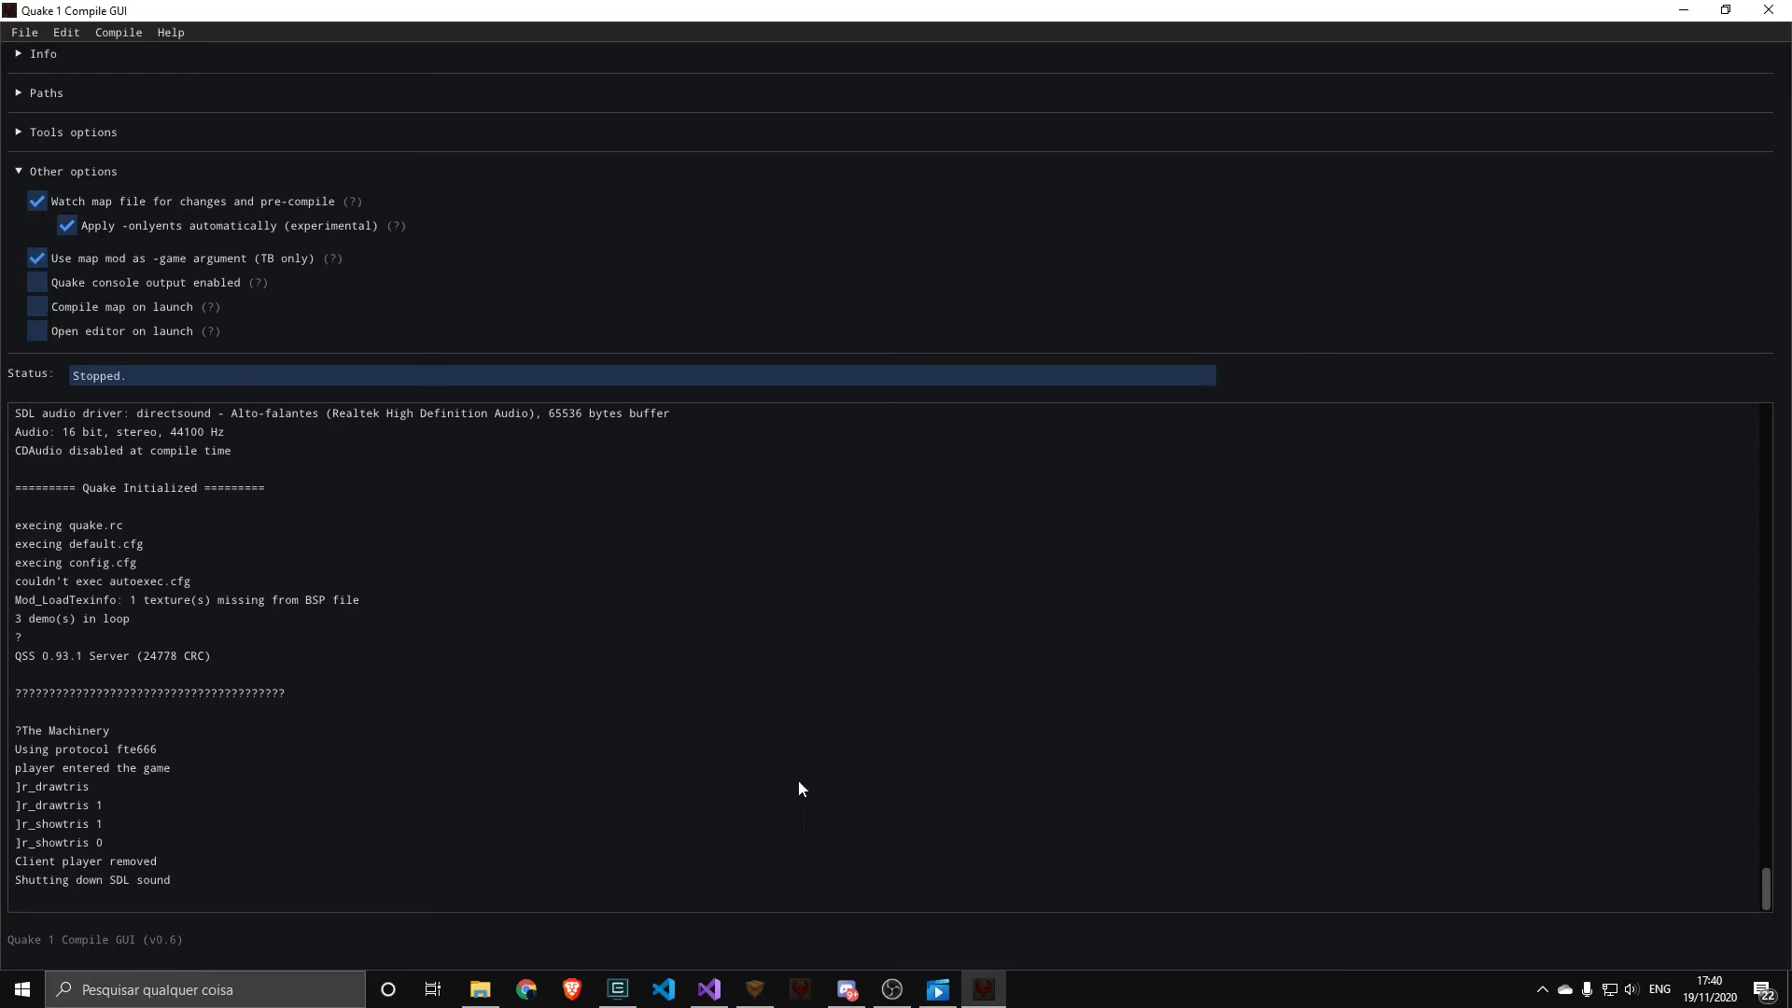
{"action": "left_click", "coordinate": [755, 989]}
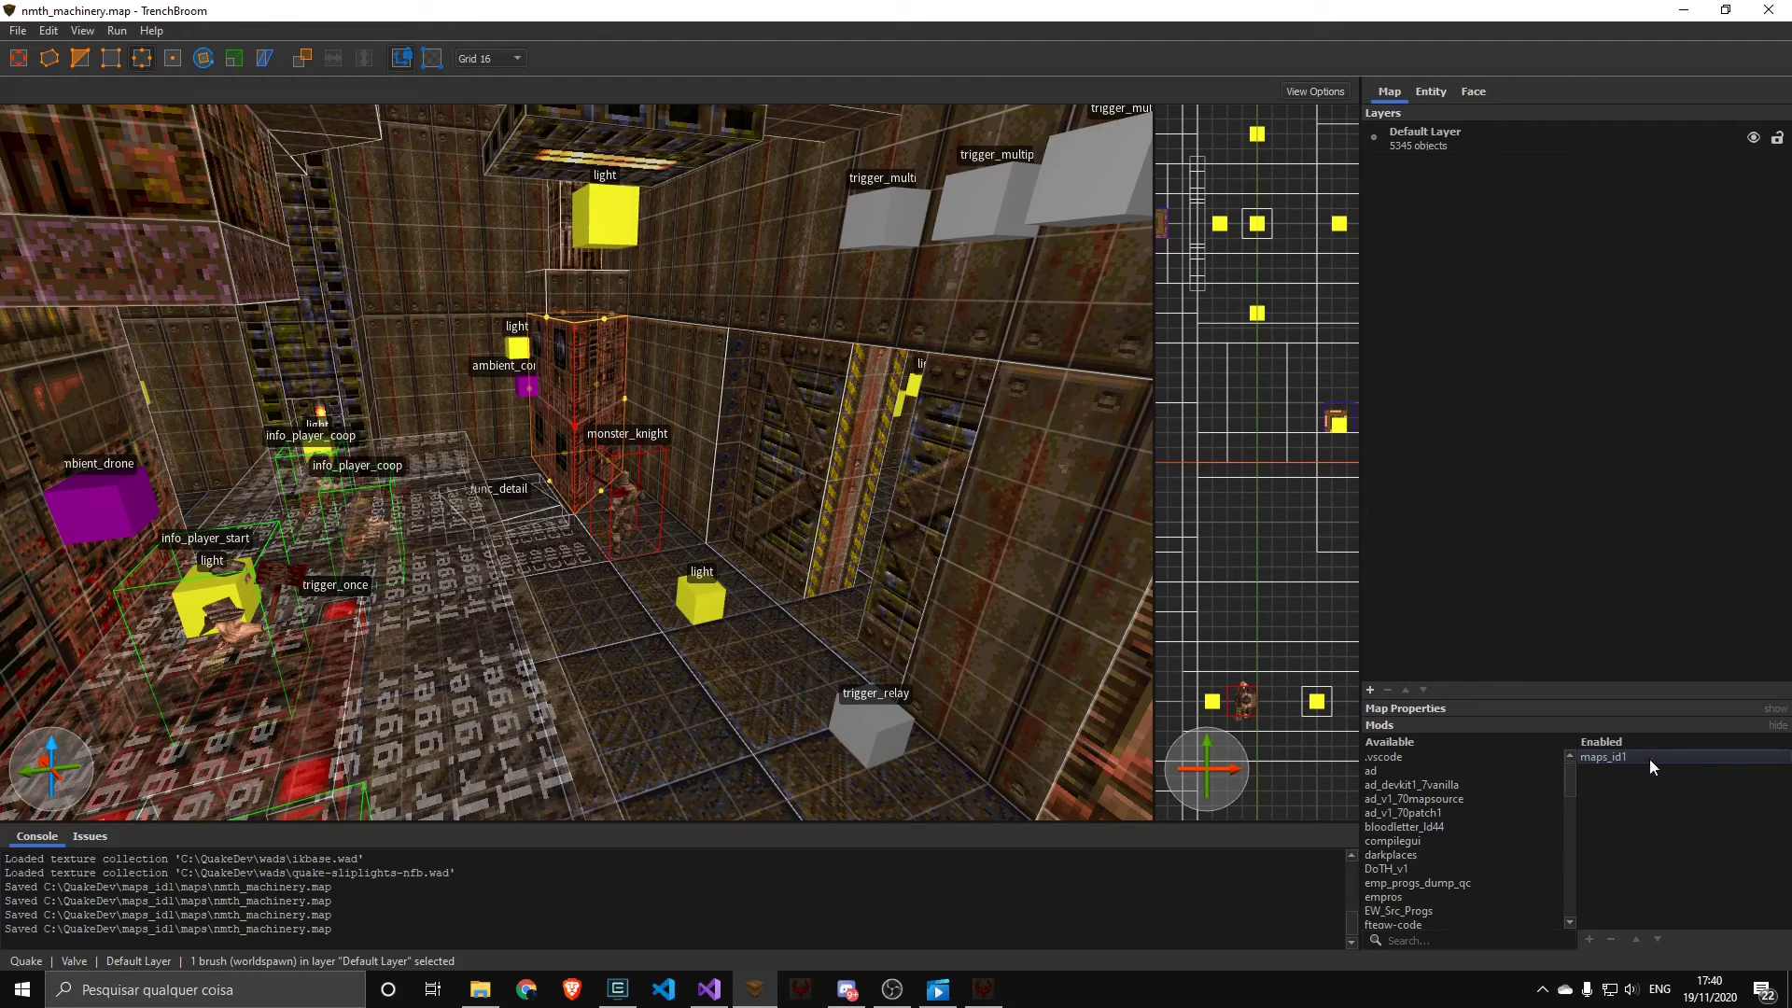
{"action": "left_click", "coordinate": [984, 989]}
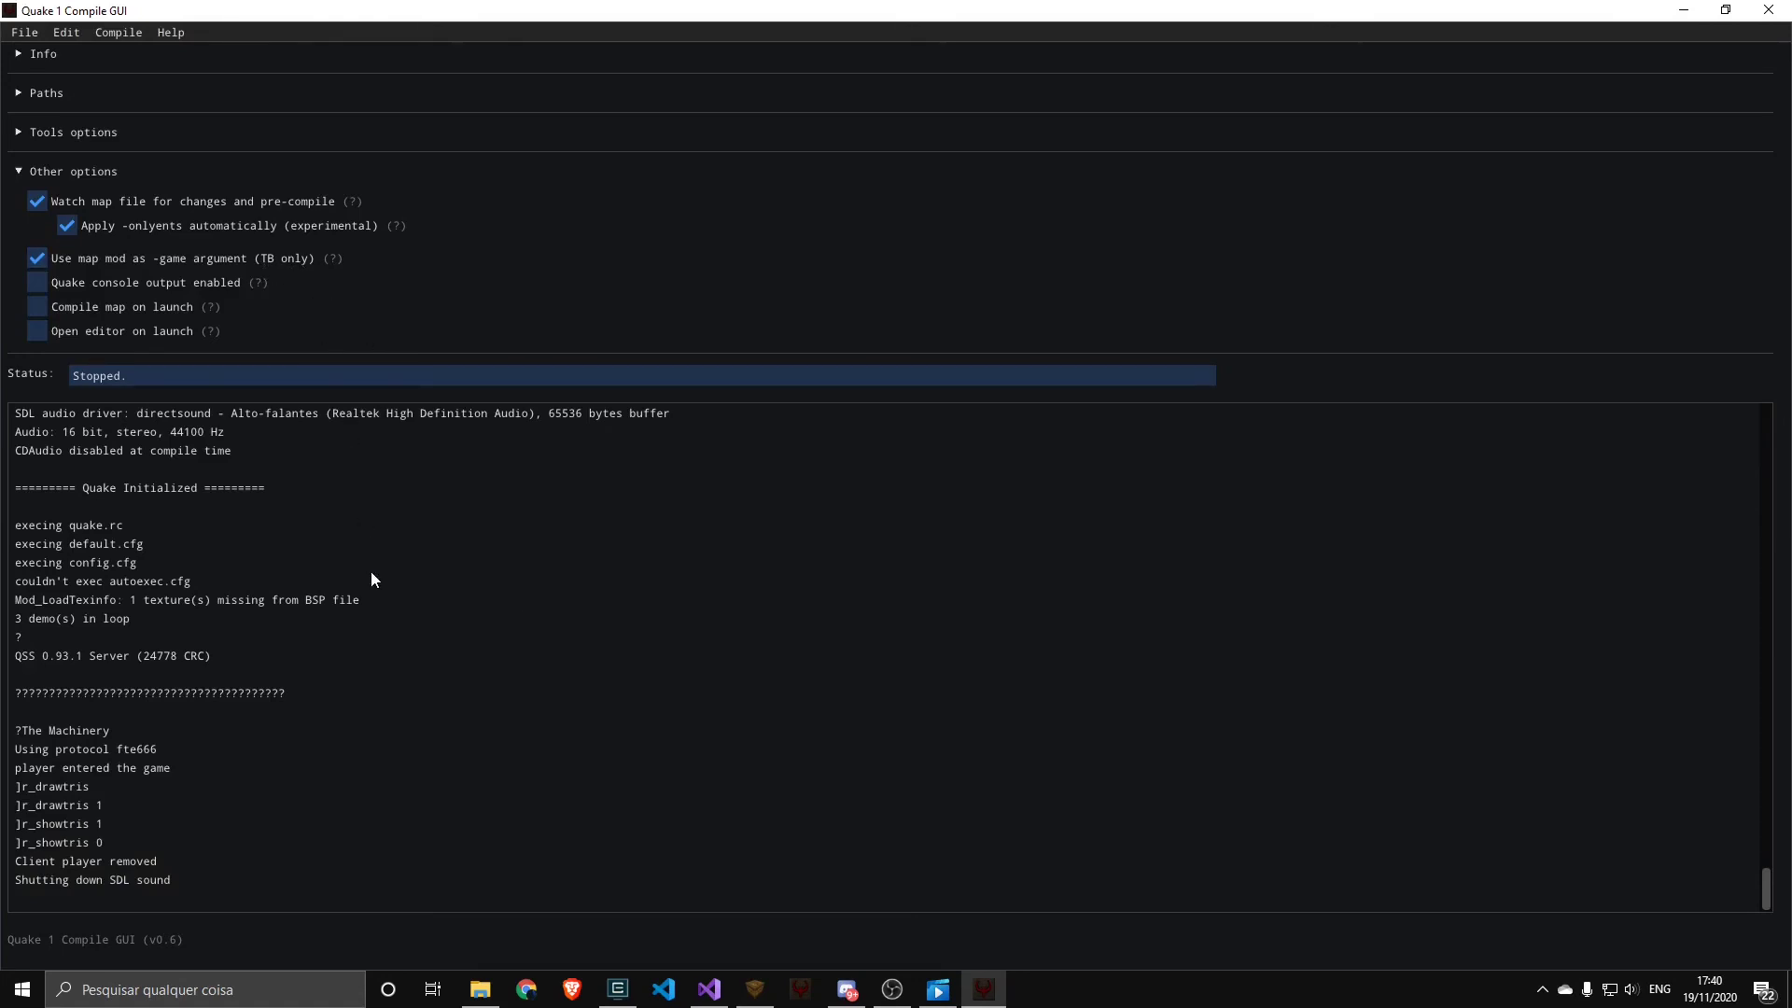
Compile and run nmth_machinery in Quake with the map's mod as the game argument, and quit the game
{"action": "key", "text": "ctrl+c"}
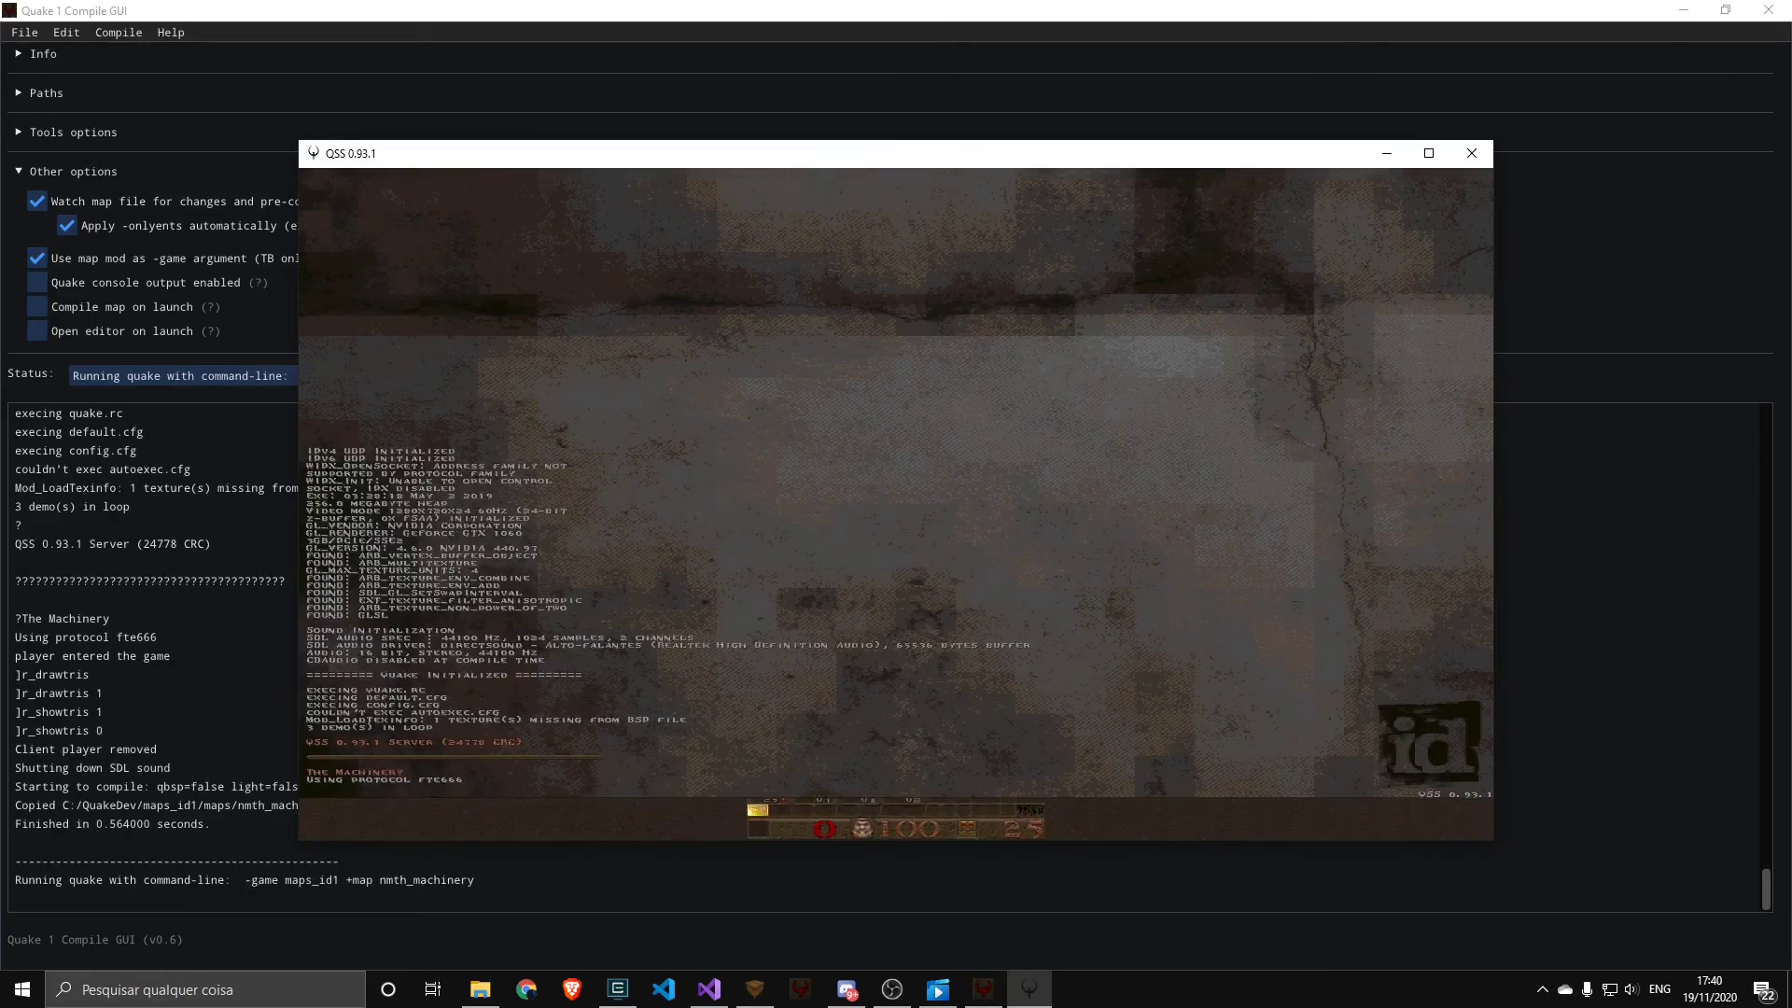
{"action": "key", "text": "Escape"}
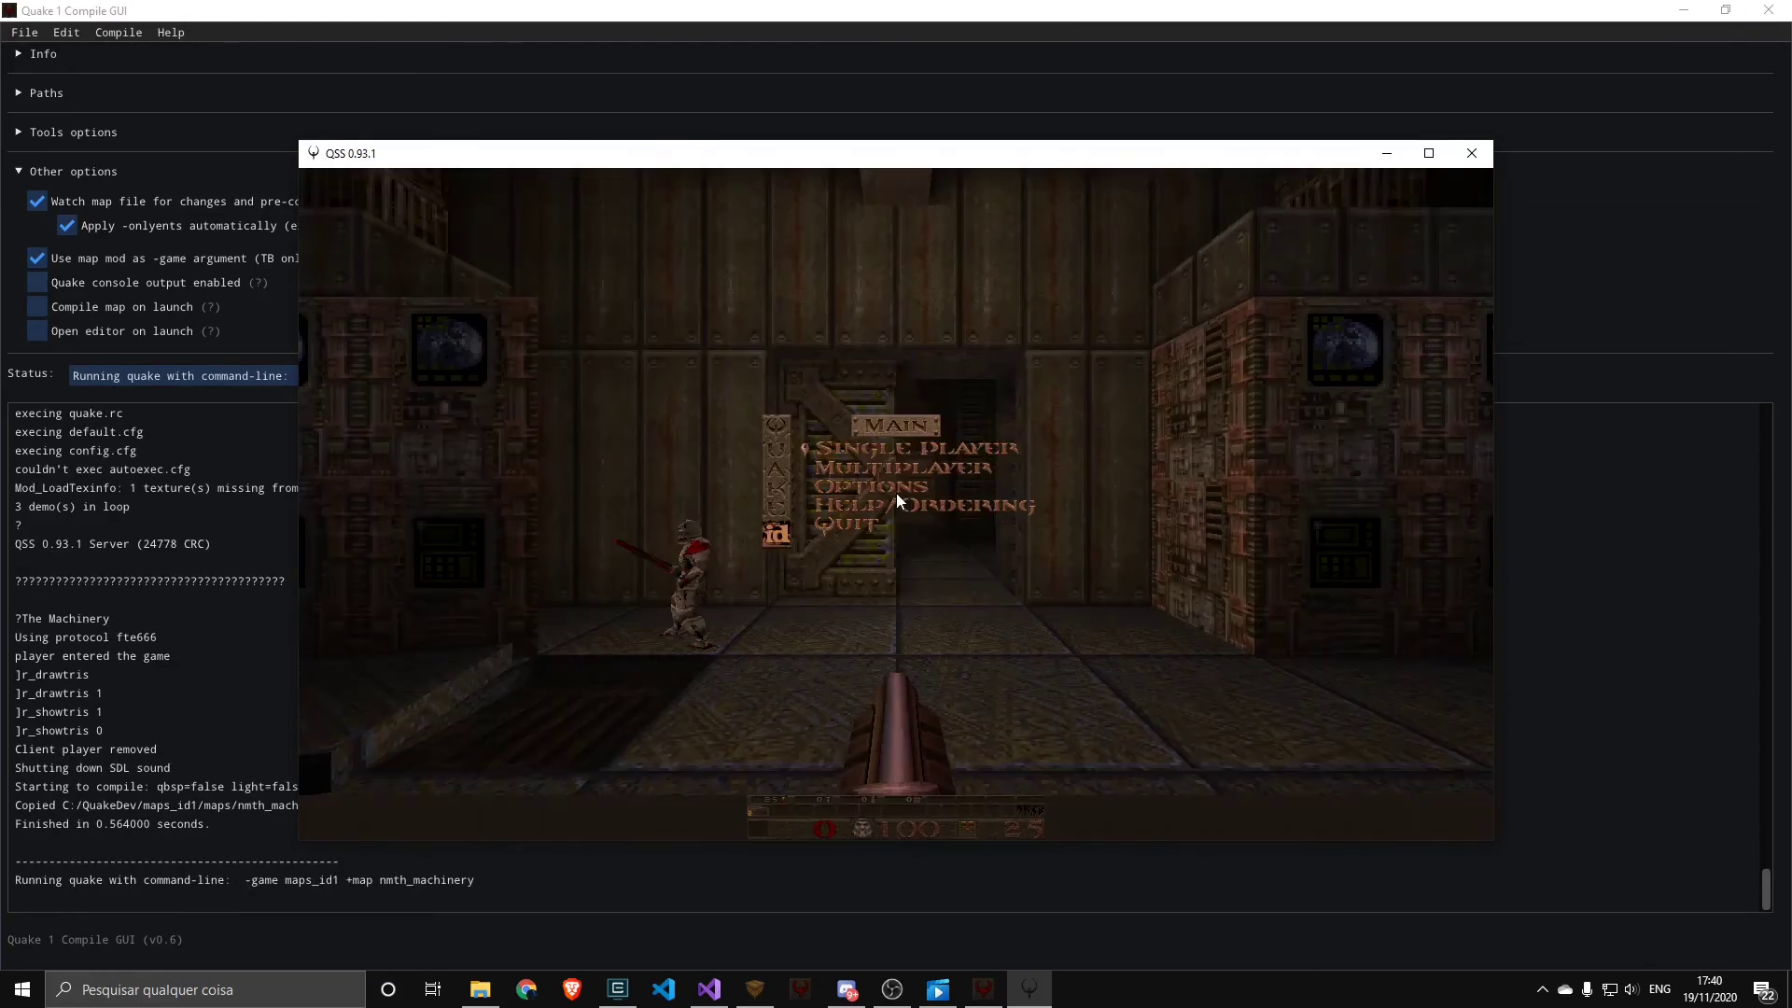
{"action": "key", "text": "Return"}
{"action": "key", "text": "y"}
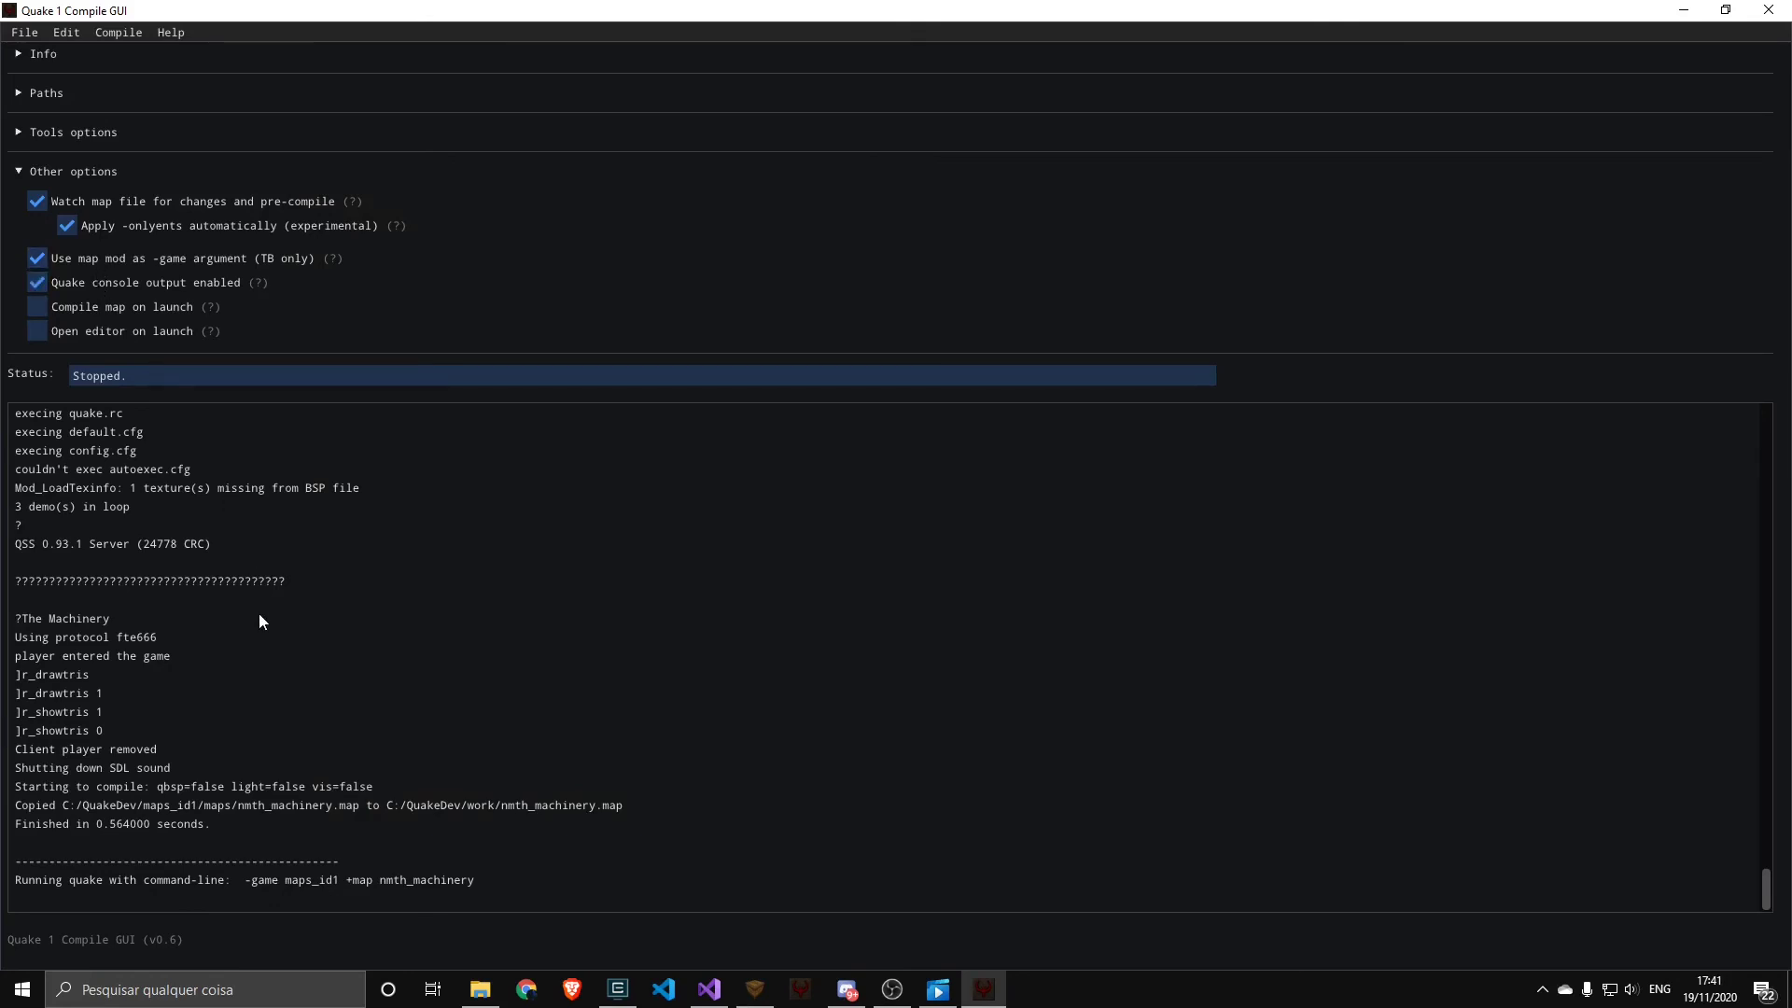
Compile and run the map again with Quake console output enabled, and quit the game
{"action": "key", "text": "ctrl+c"}
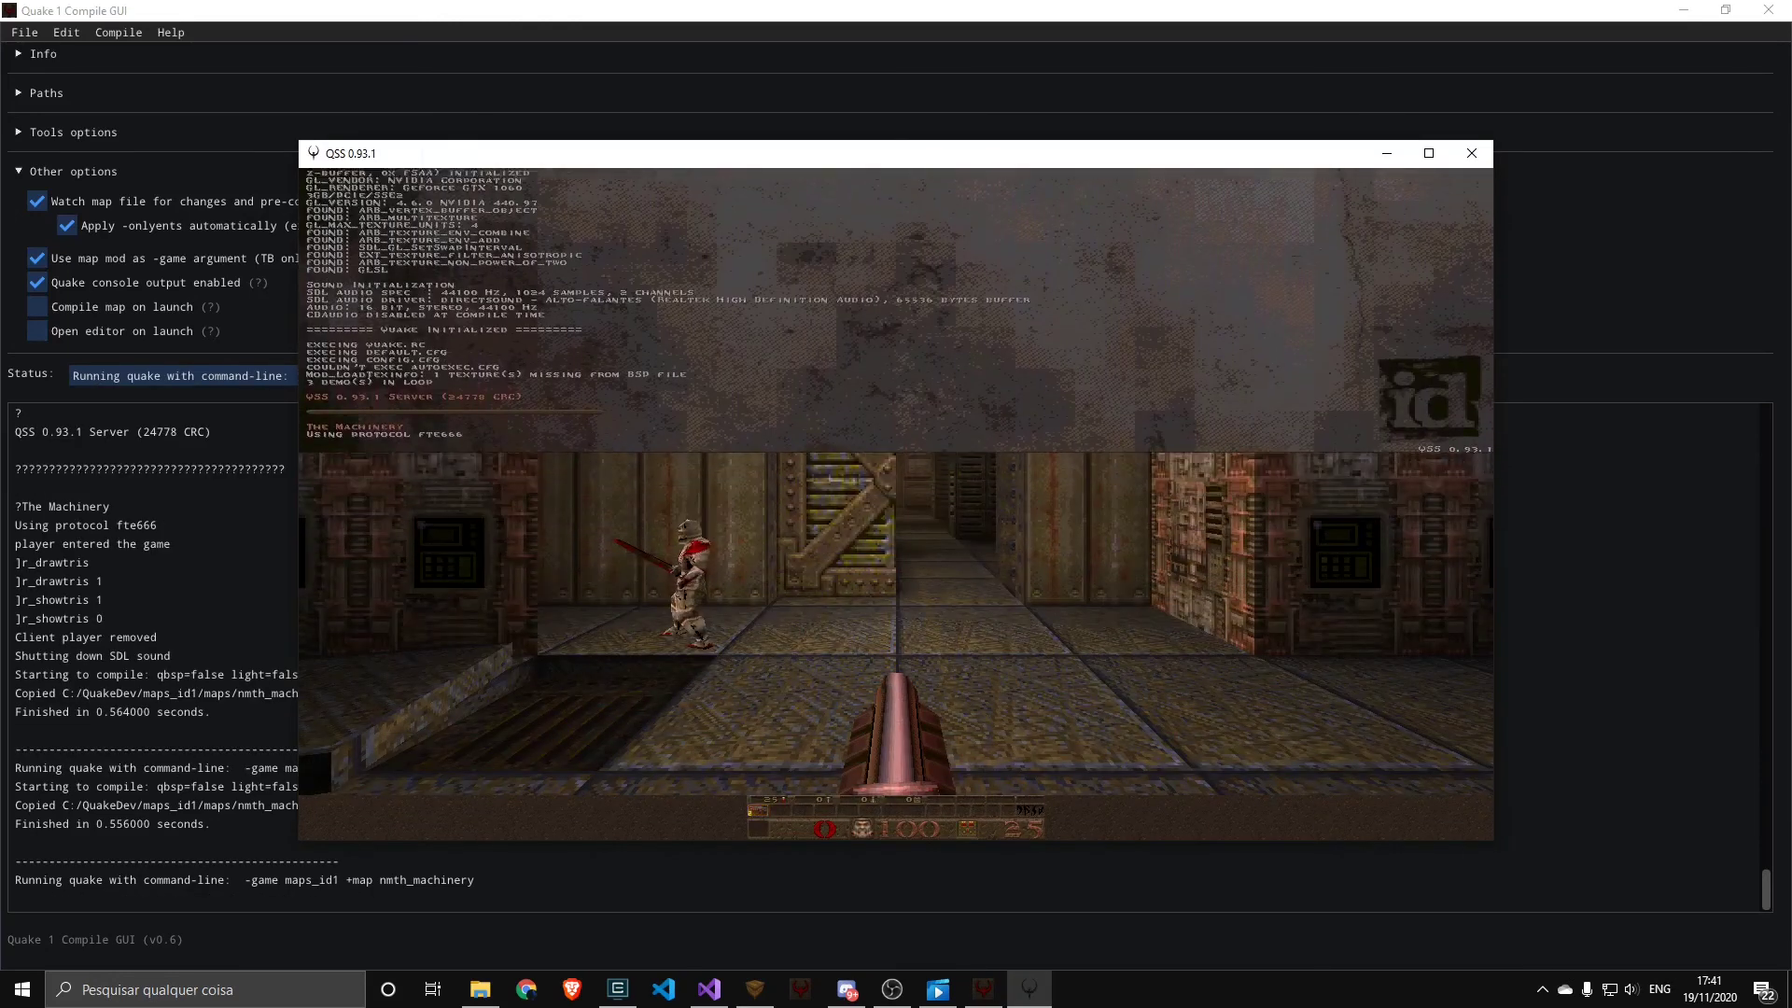
{"action": "key", "text": "Escape"}
{"action": "key", "text": "Up"}
{"action": "key", "text": "Return"}
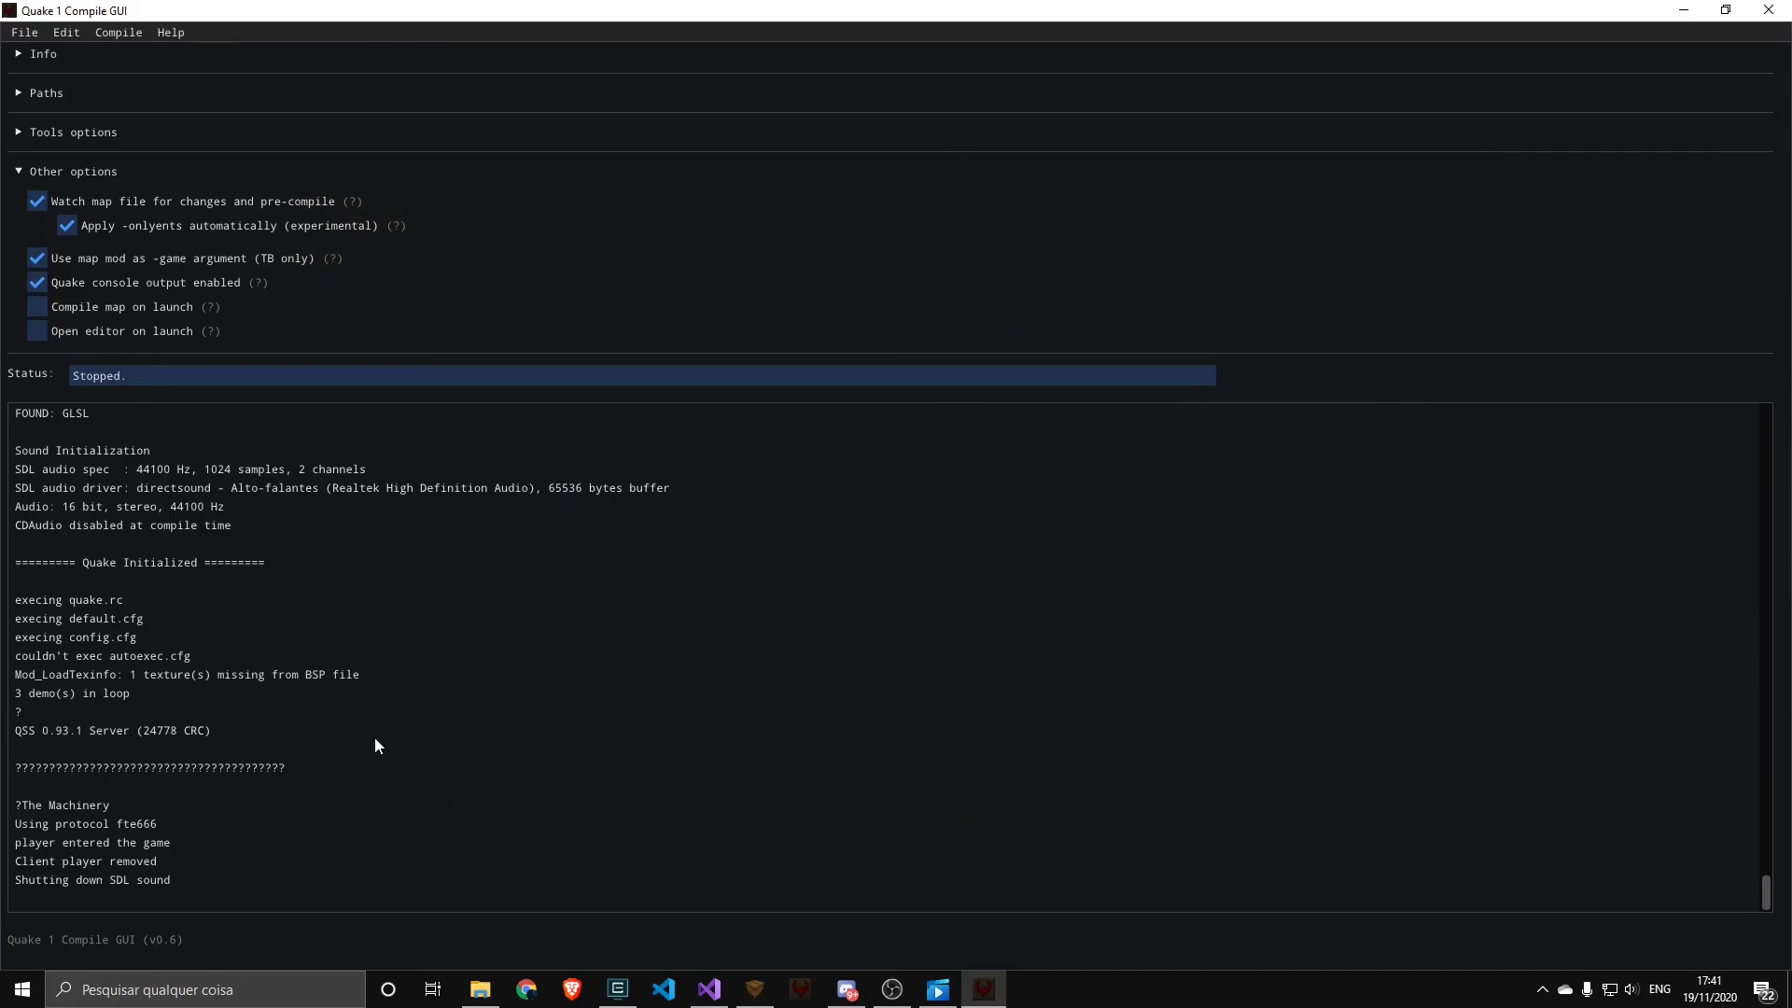
Enable compiling the map on launch and view the option's explanation
{"action": "left_click", "coordinate": [99, 311]}
{"action": "mouse_move", "coordinate": [215, 307]}
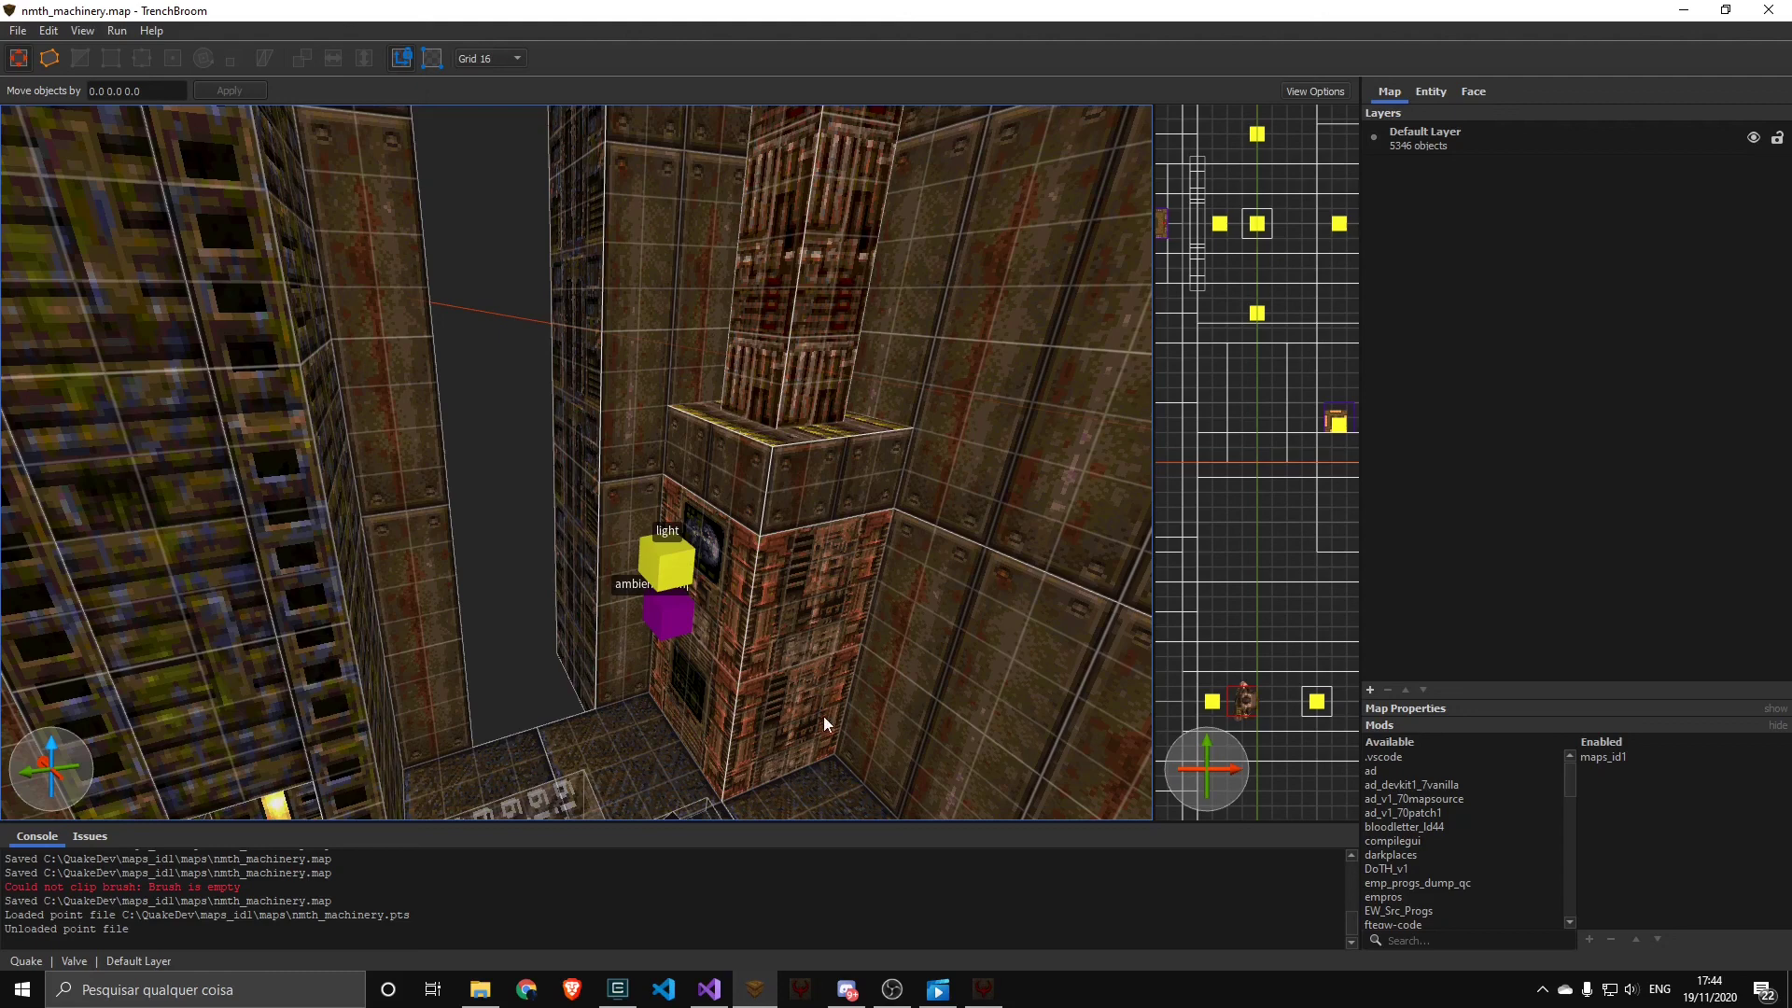
Check the map's leak status, load the nmth_machinery.pts point file in TrenchBroom, inspect the leak line, and return to Quake 1 Compile GUI
{"action": "left_click", "coordinate": [983, 989]}
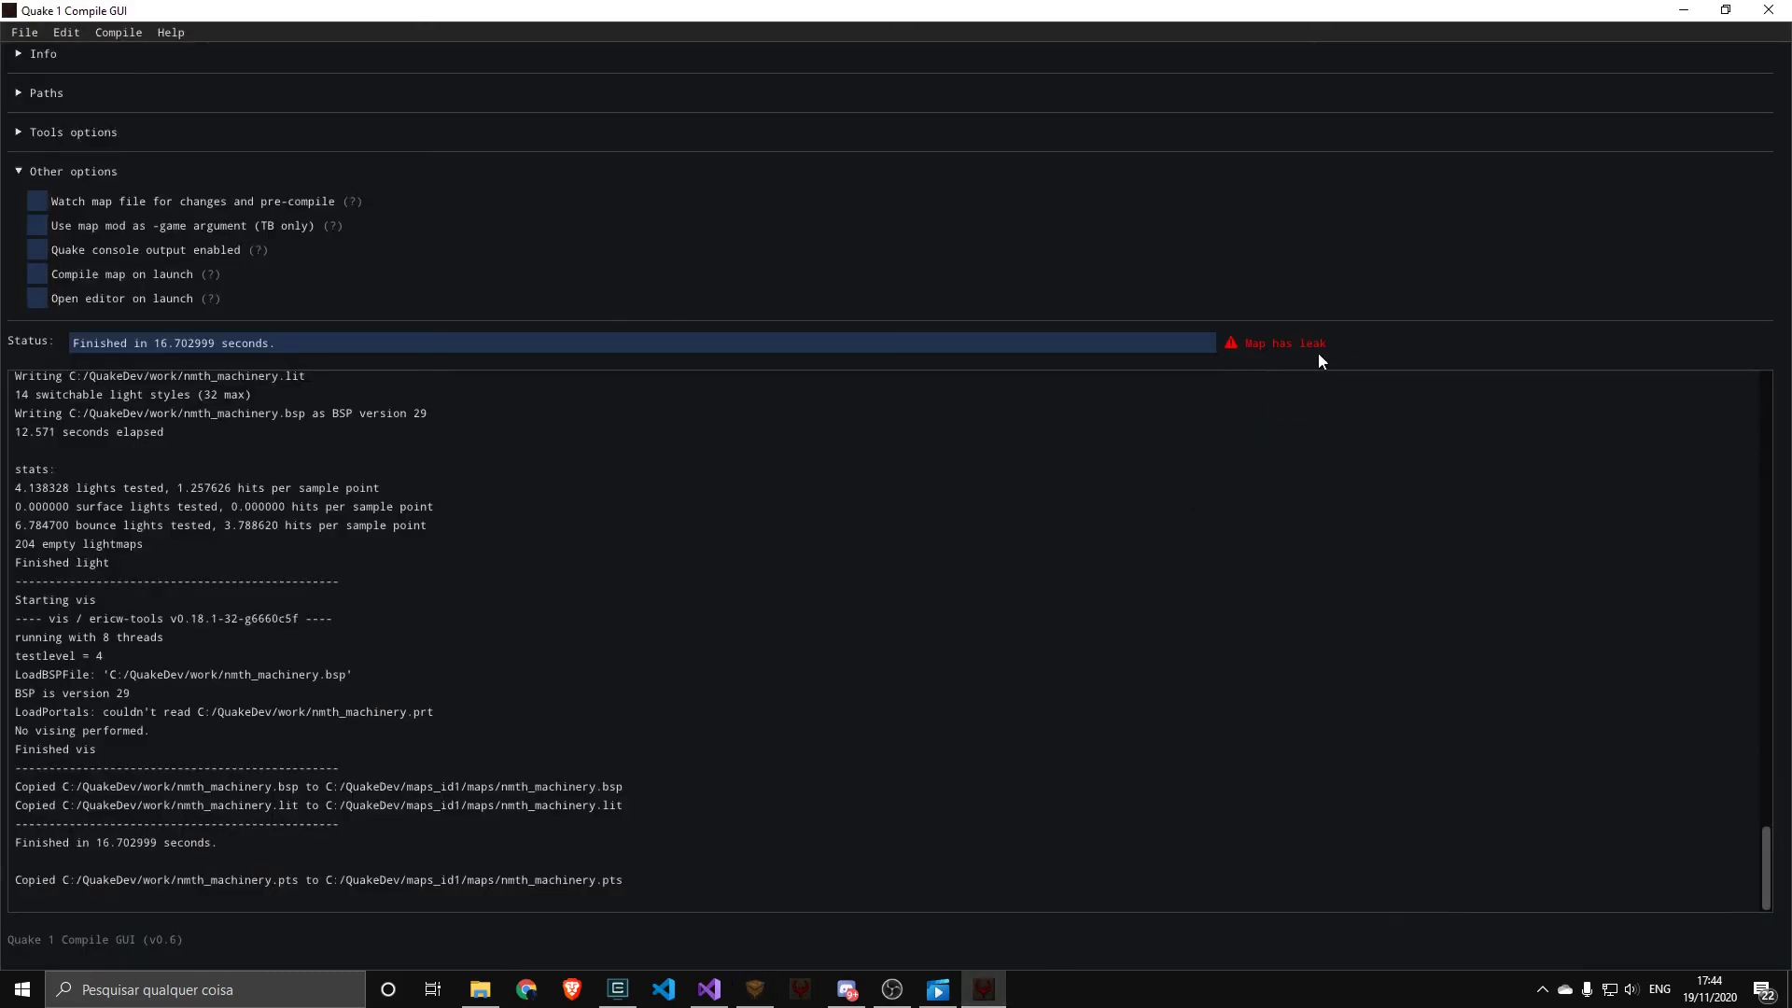
{"action": "left_click", "coordinate": [755, 989]}
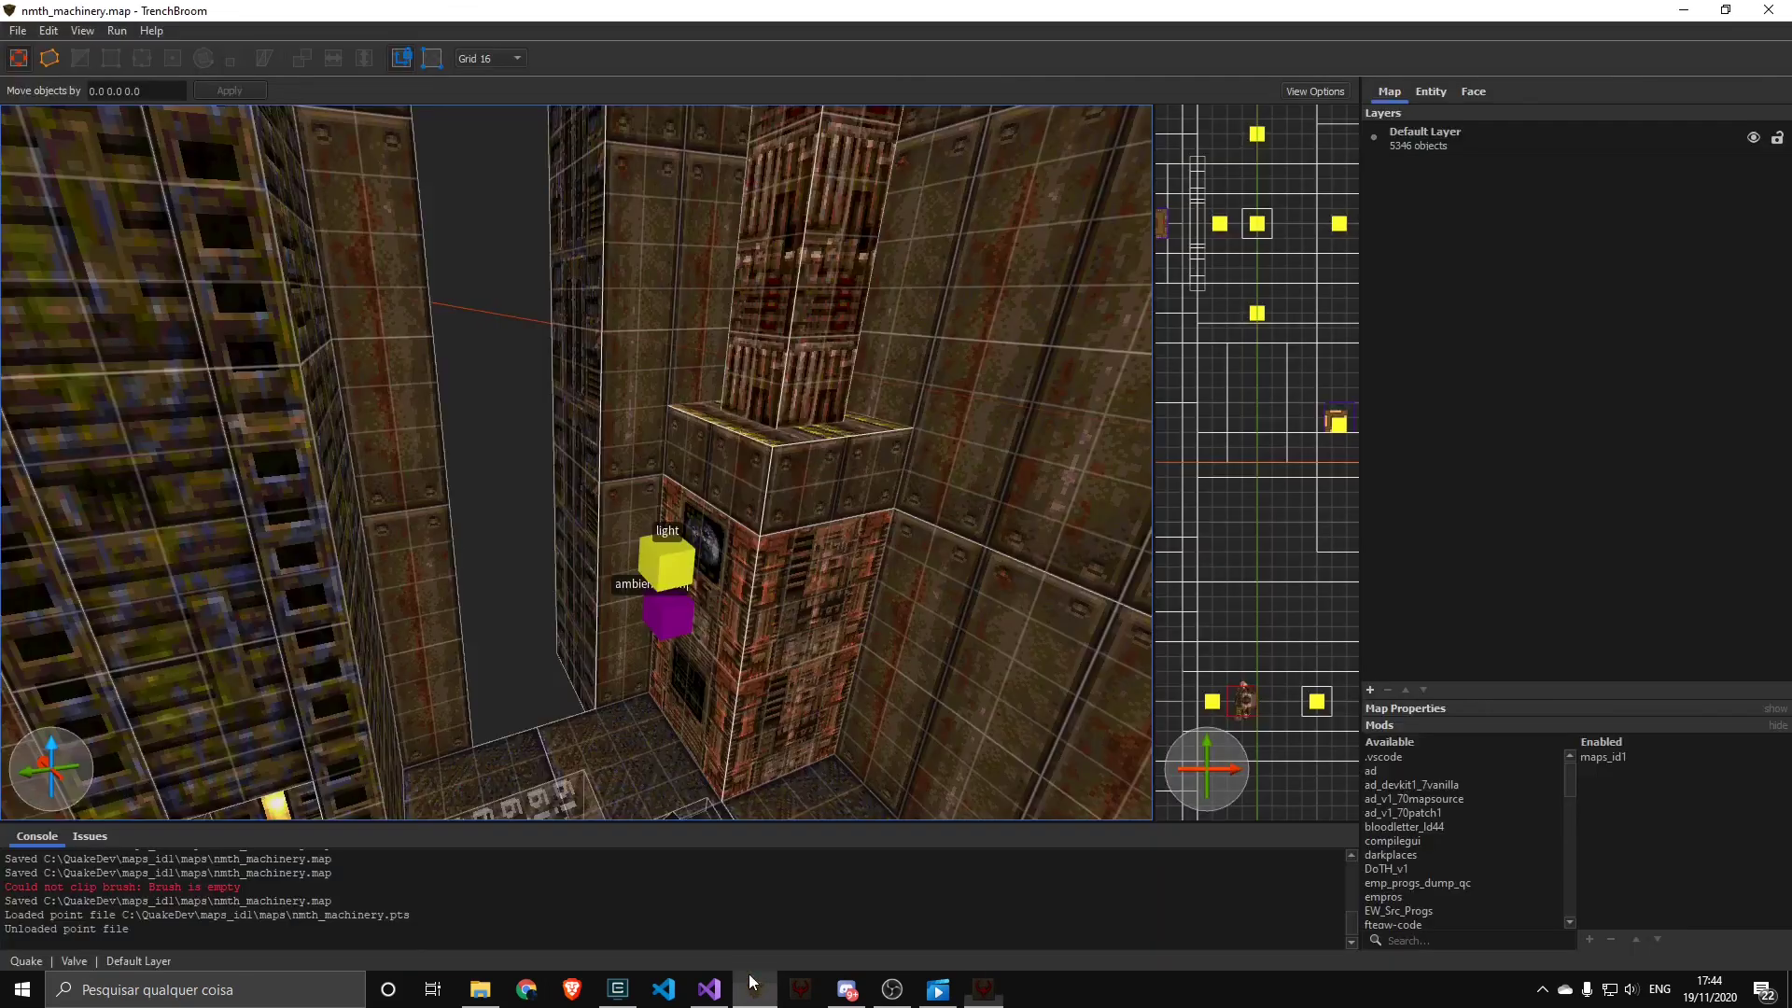
{"action": "left_click", "coordinate": [18, 31]}
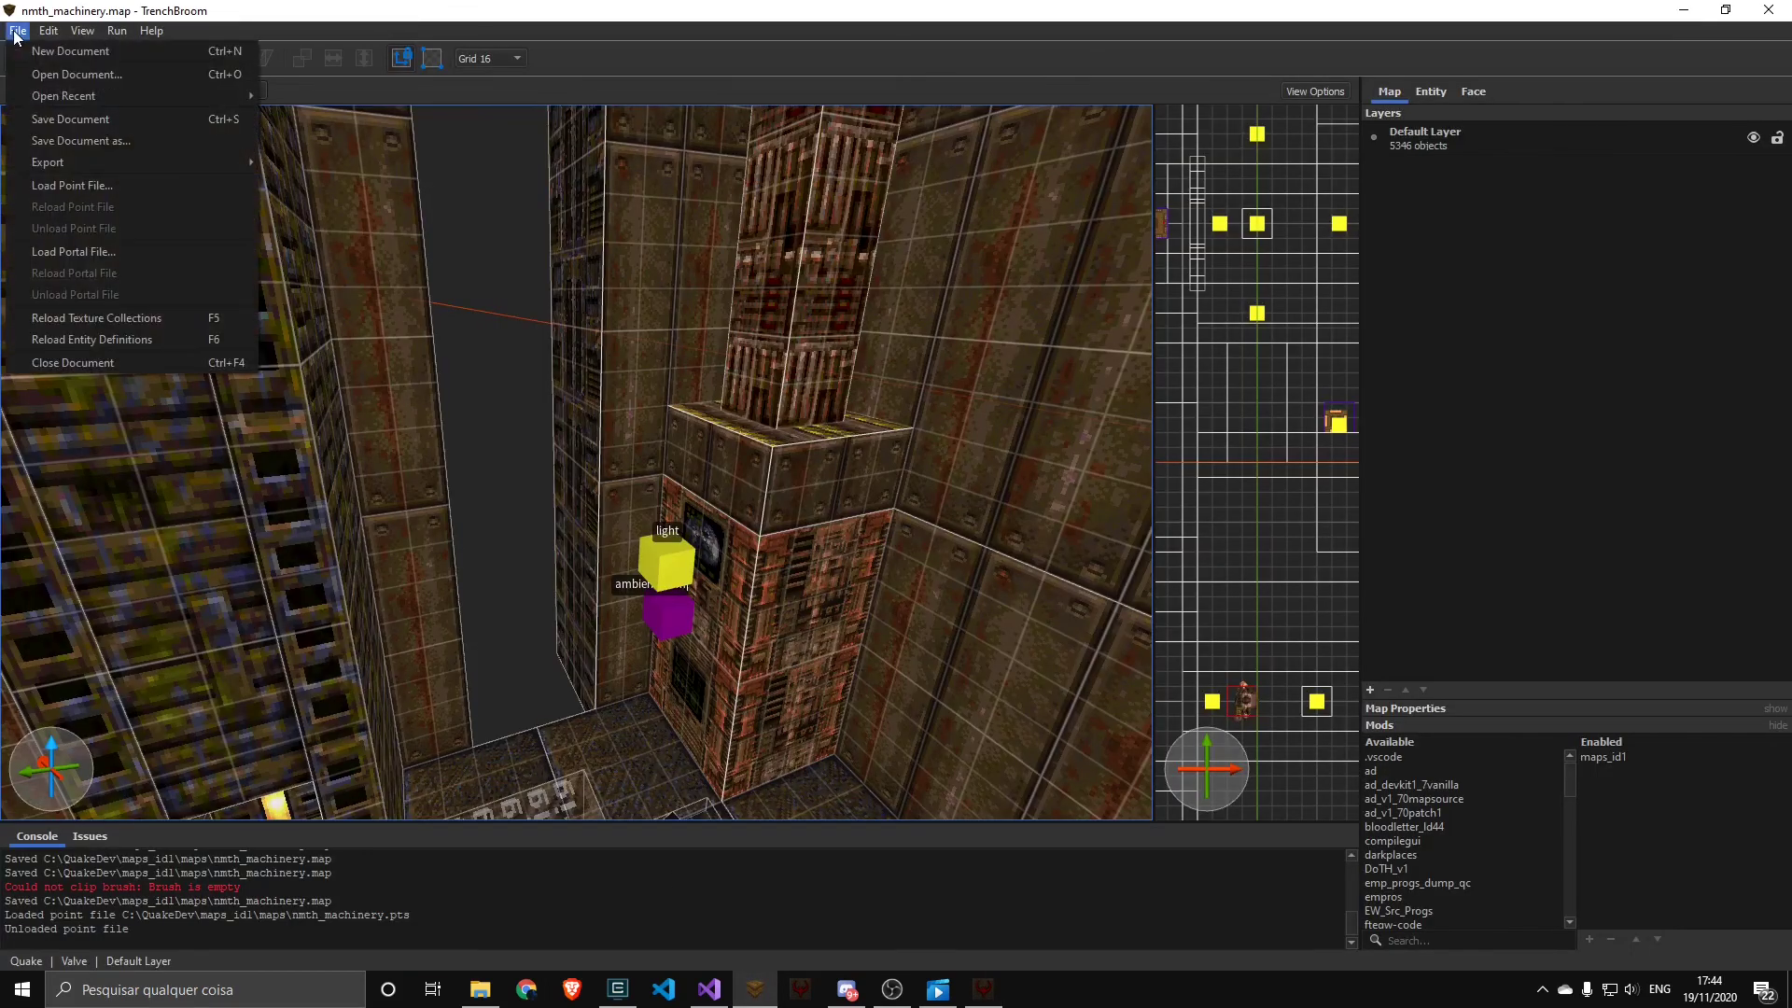
{"action": "left_click", "coordinate": [54, 184]}
{"action": "double_click", "coordinate": [266, 175]}
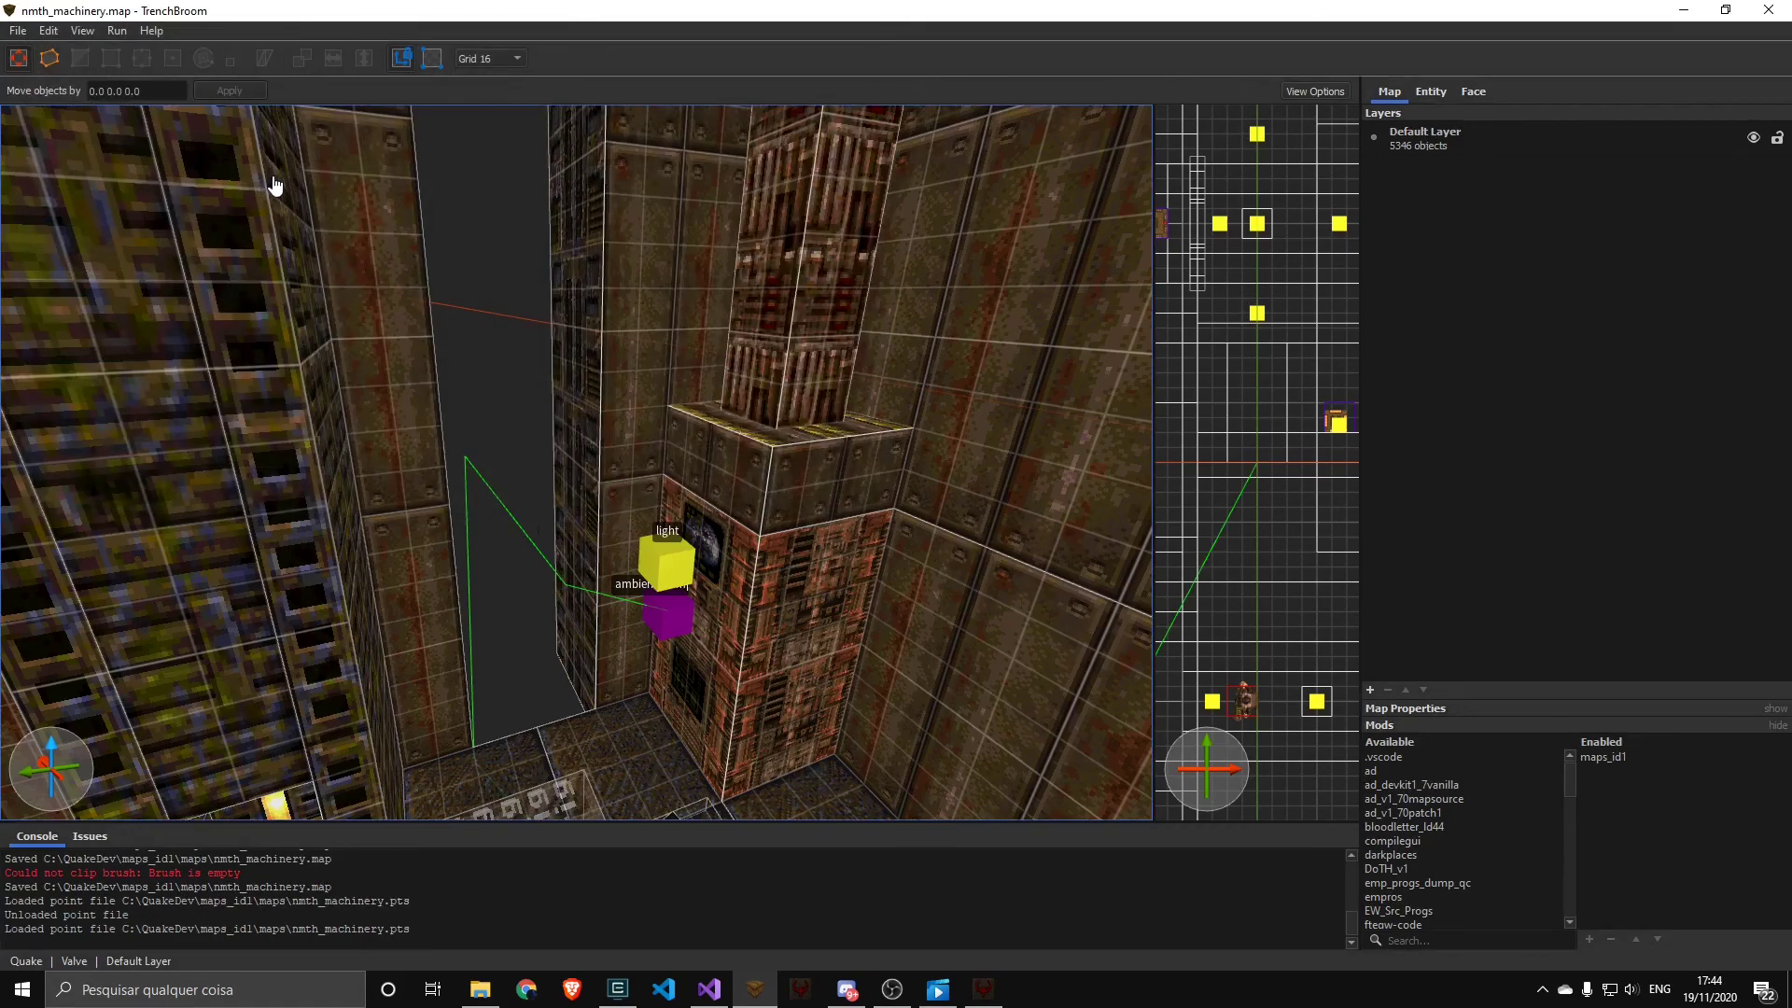
{"action": "middle_click_drag", "start_coordinate": [546, 554], "coordinate": [595, 478]}
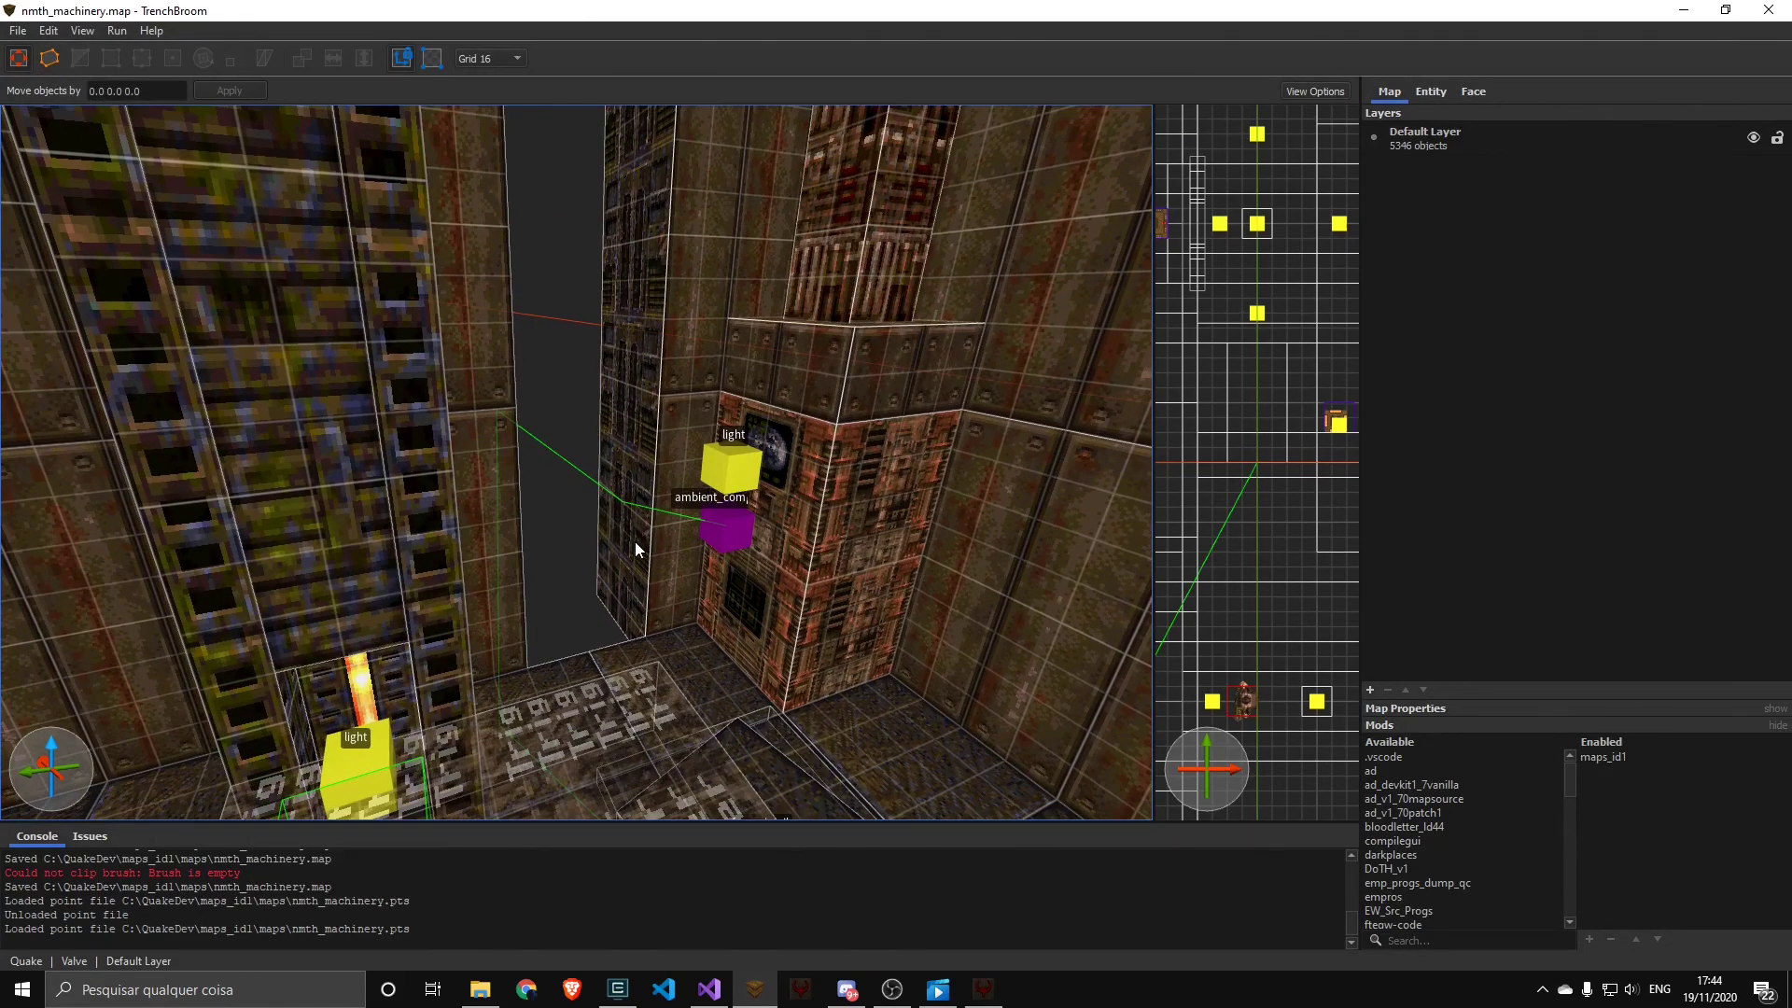
{"action": "key", "text": "alt+Tab"}
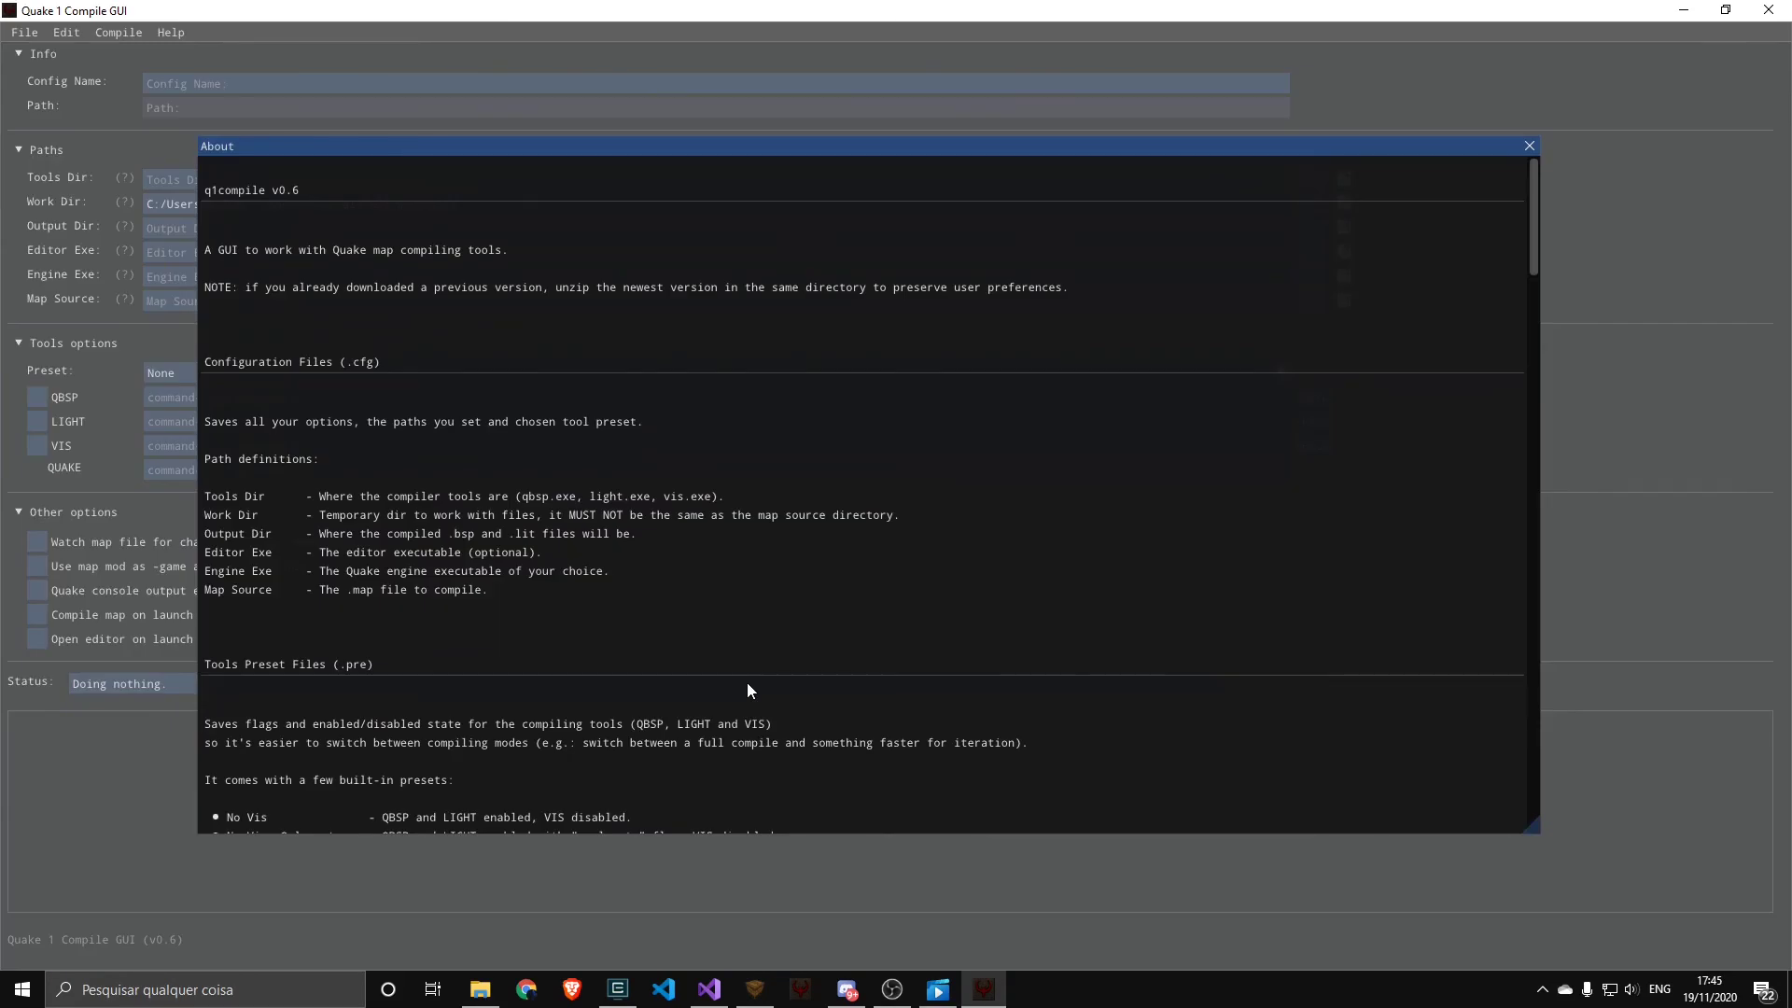